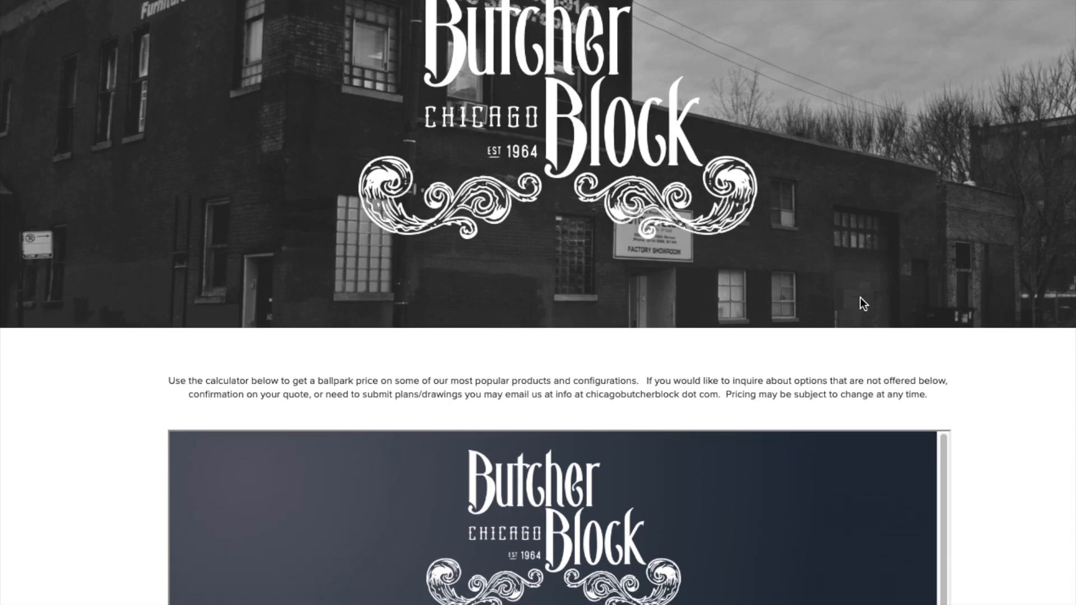
scroll(860, 297, "down", 8)
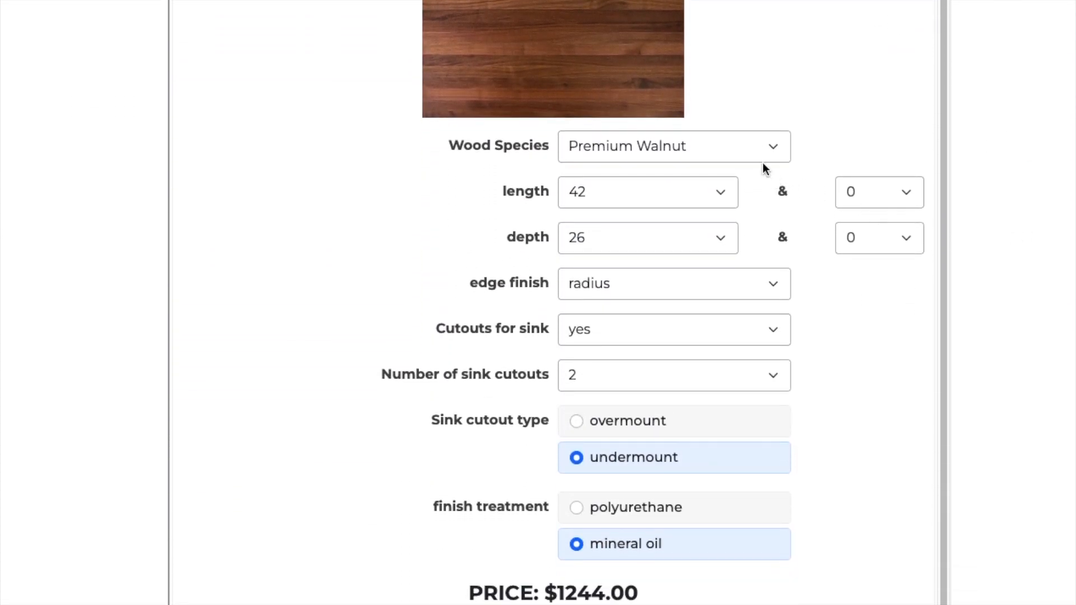
Set the estimator's wood species to Maple
left_click(672, 148)
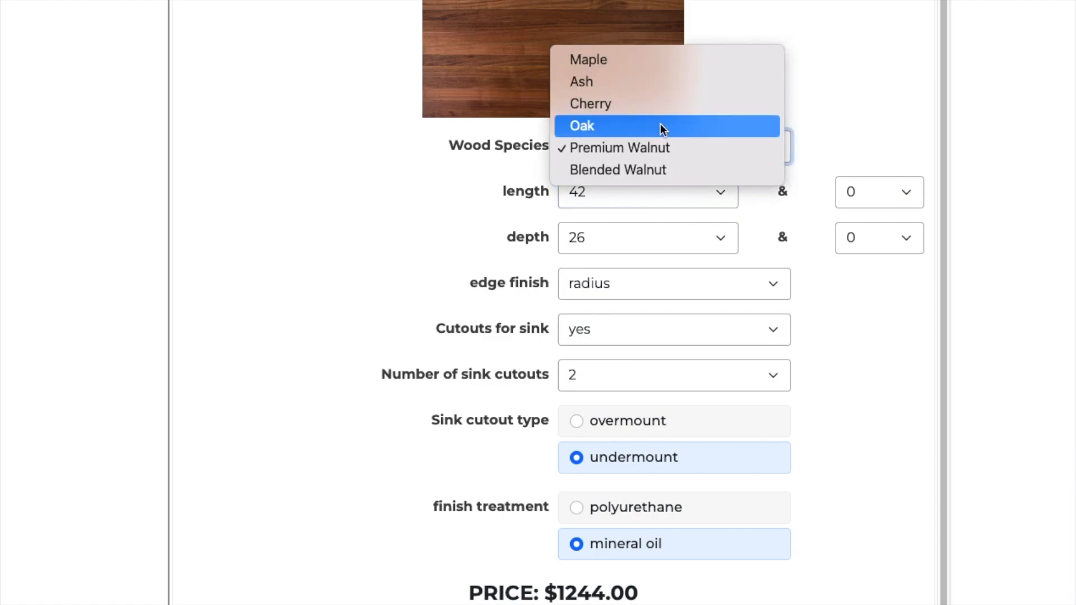
left_click(641, 58)
scroll(658, 109, "up", 1)
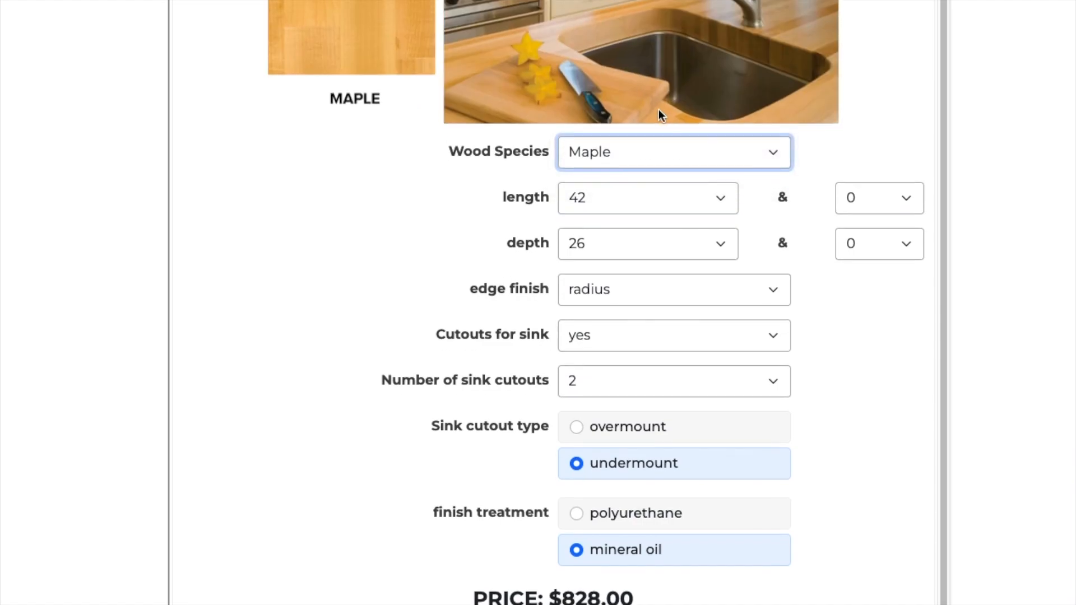
Set the countertop length to 47 and the depth to 31
left_click(651, 228)
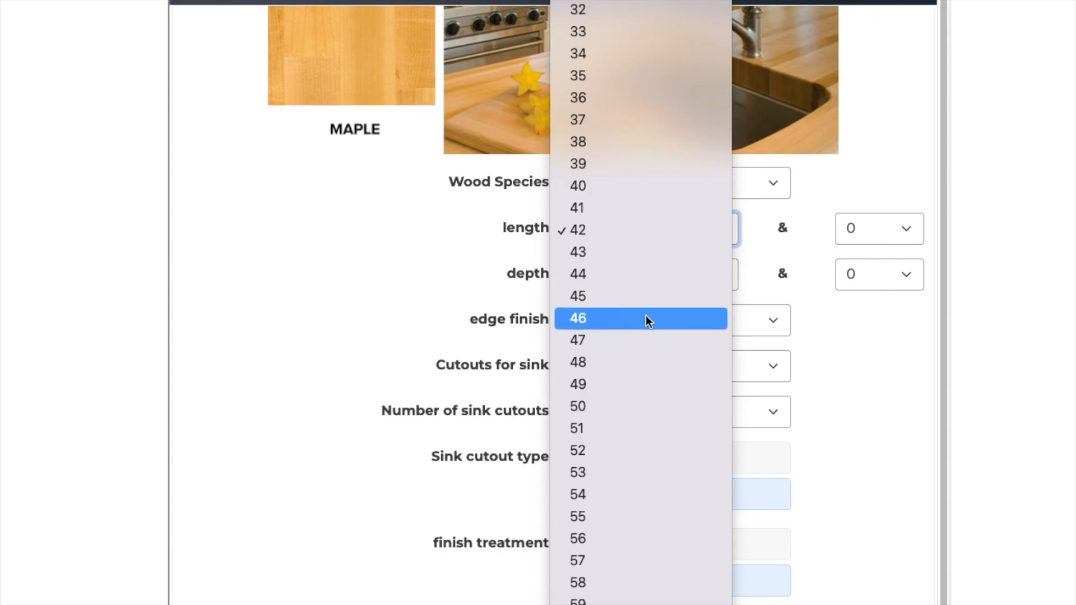
left_click(643, 341)
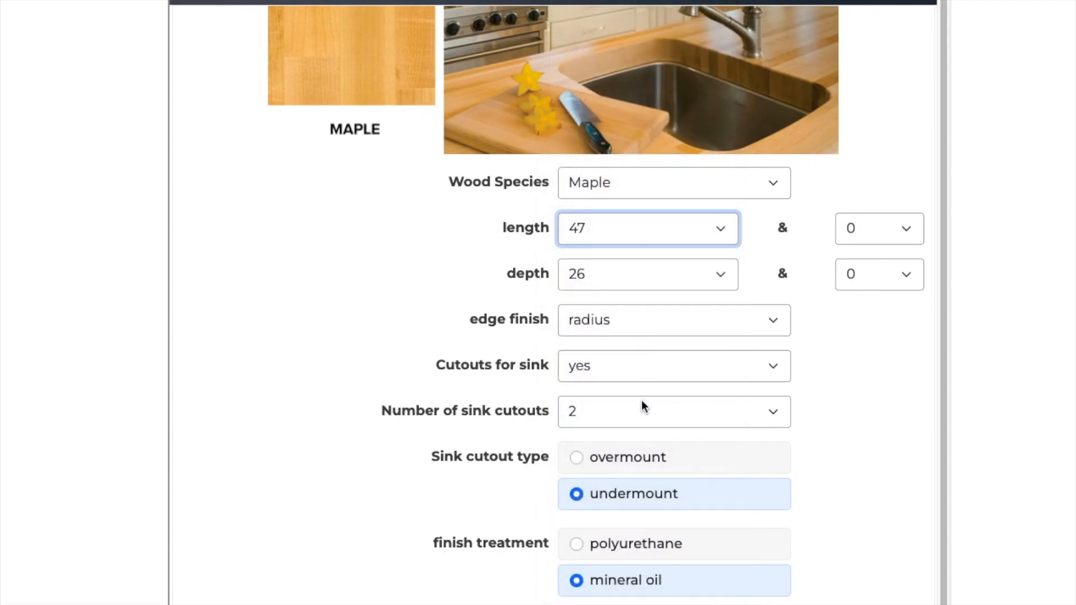
left_click(612, 285)
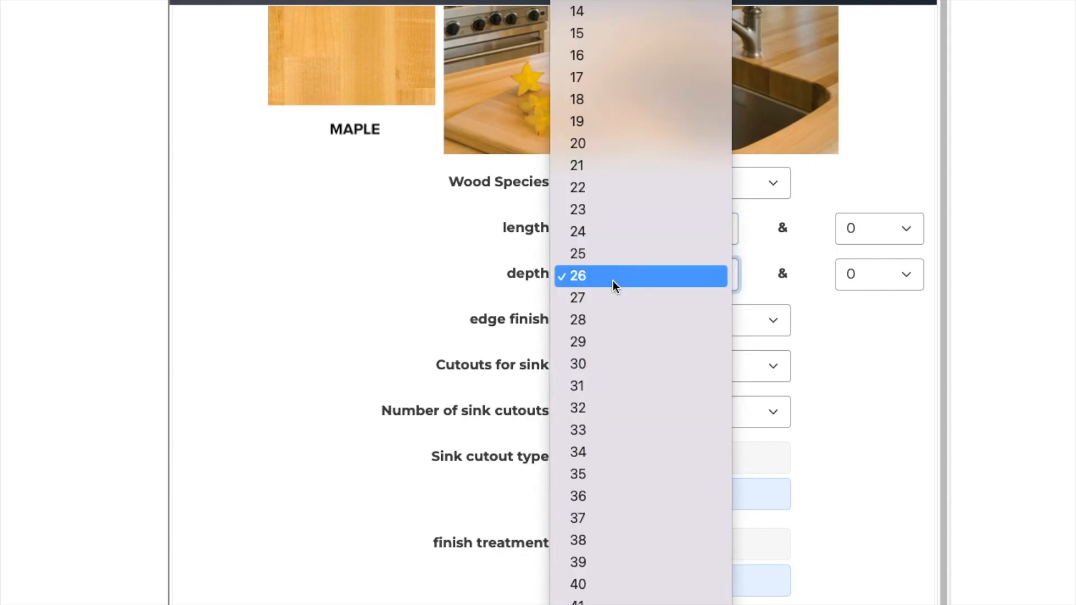
left_click(612, 387)
Choose the overmount sink cutout type and set cutouts for sink to no
left_click(578, 458)
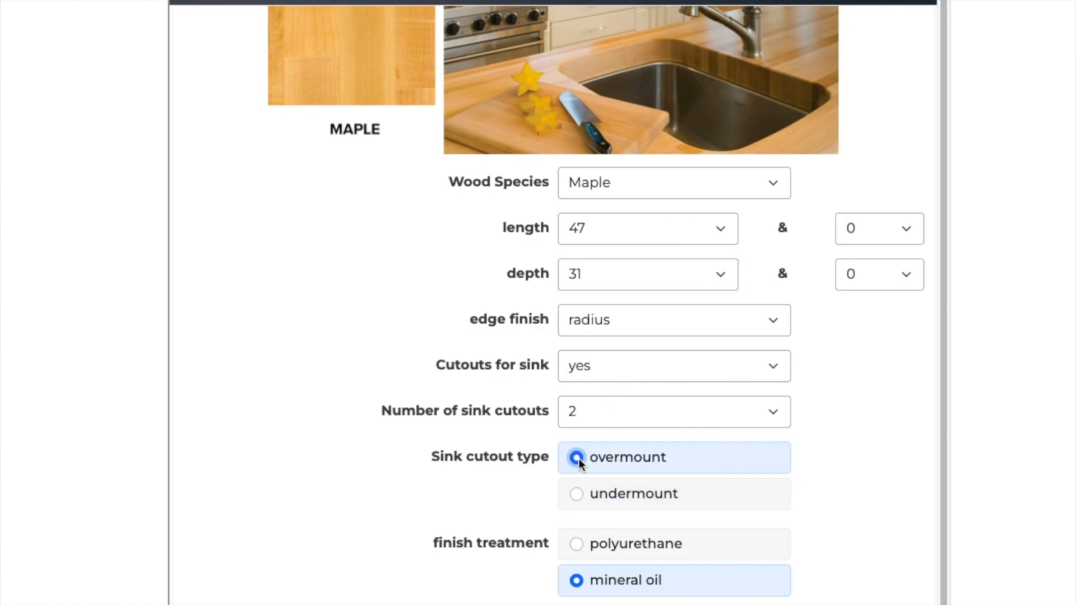
left_click(590, 410)
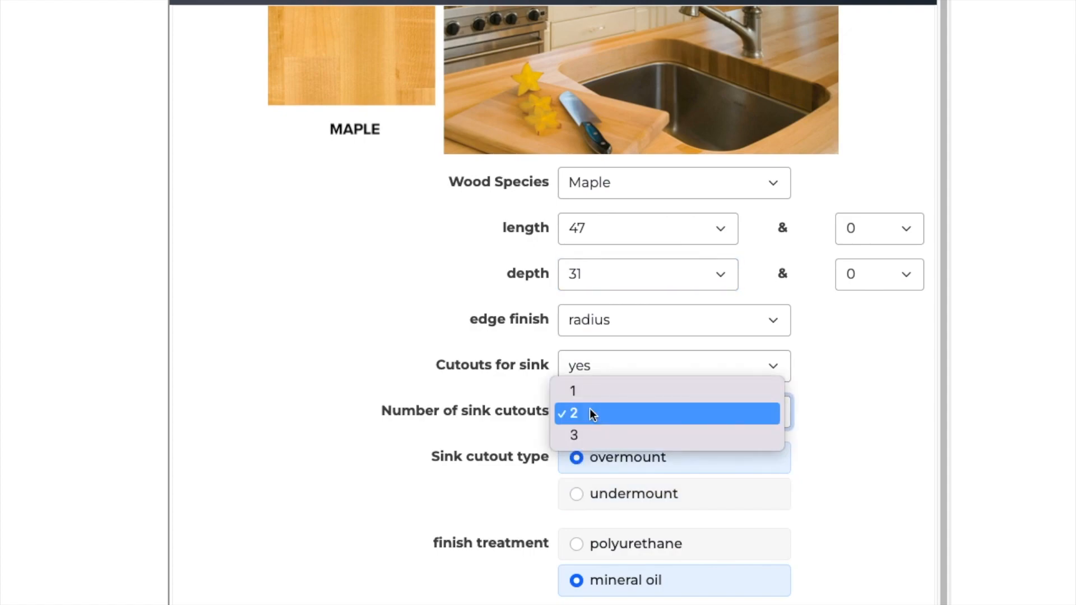
left_click(619, 364)
left_click(641, 363)
left_click(631, 349)
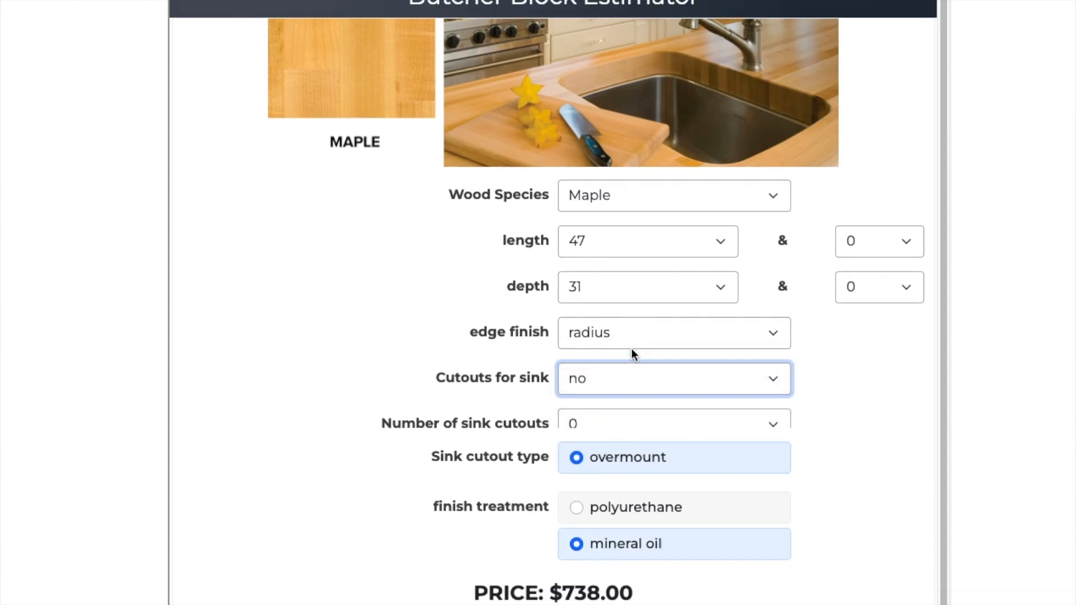
Set the edge finish to ogee
left_click(631, 364)
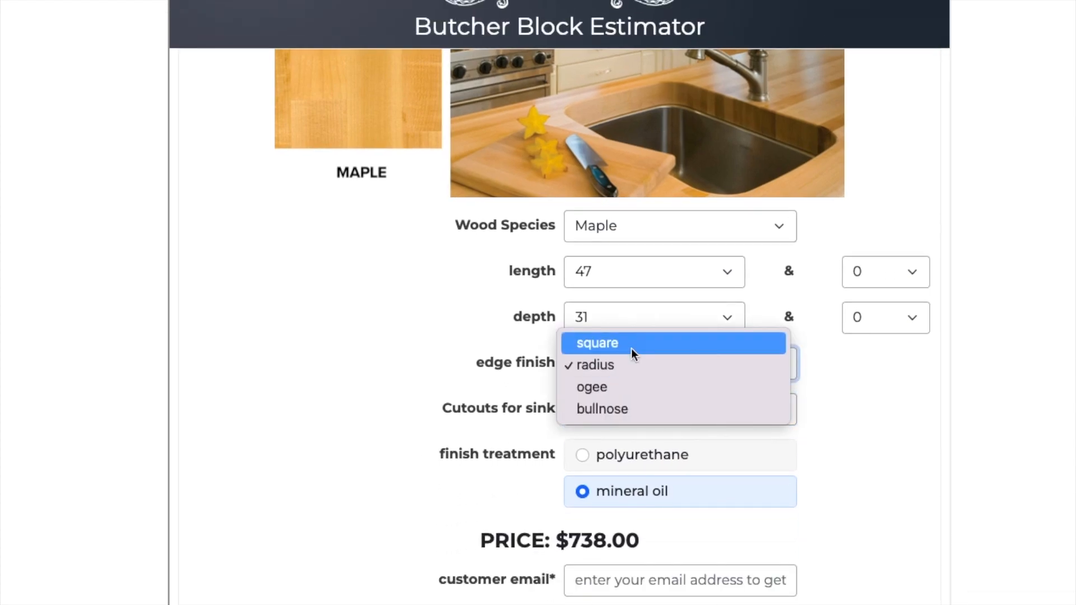
left_click(631, 348)
left_click(631, 361)
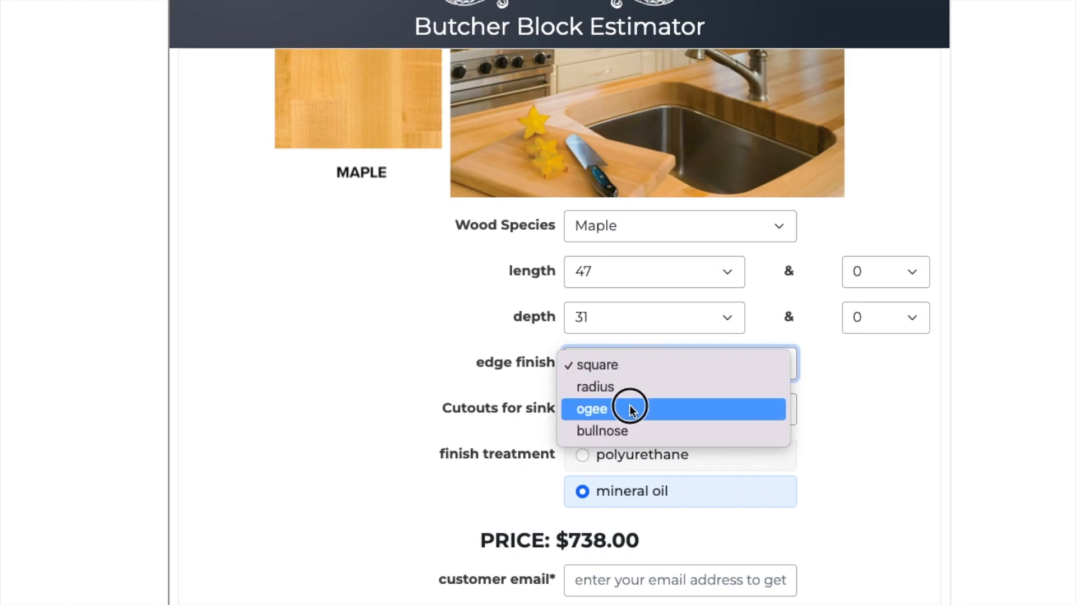
left_click(631, 409)
Set cutouts for sink to yes and toggle the finish treatment to polyurethane and back to mineral oil
left_click(630, 411)
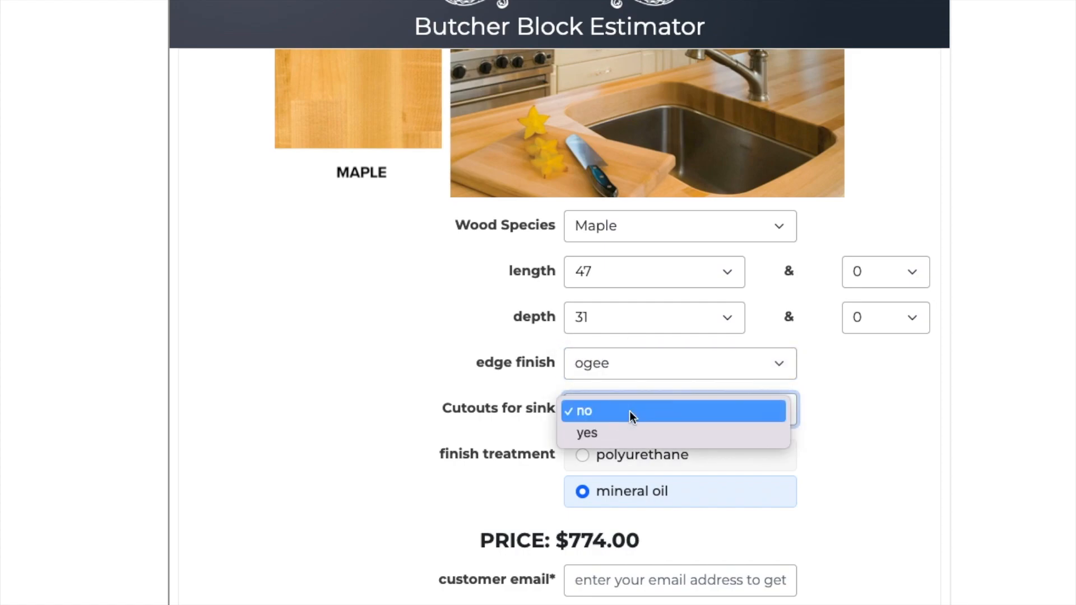
left_click(627, 436)
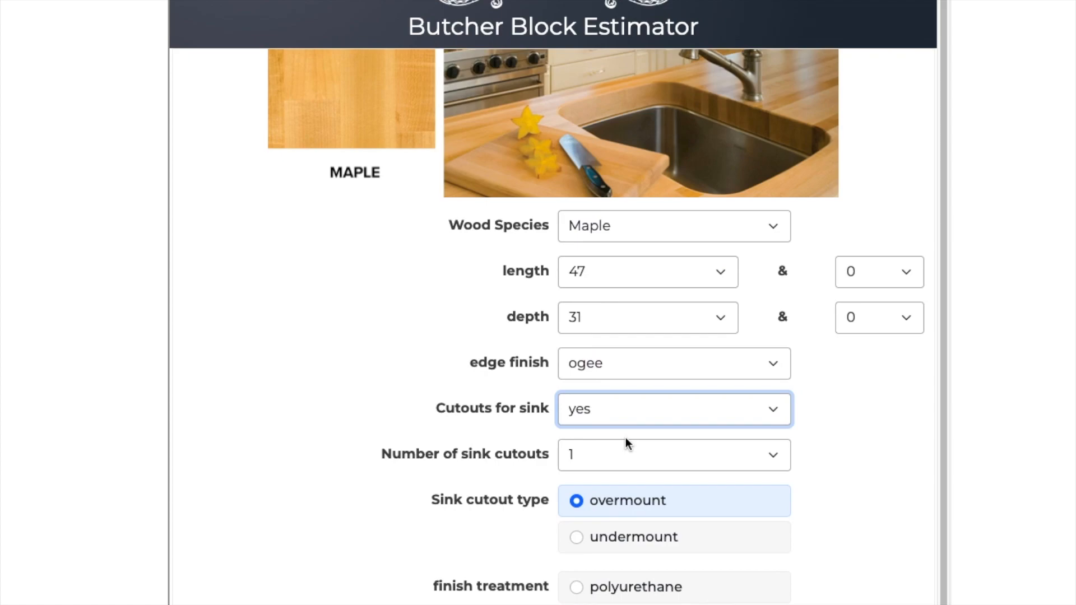
left_click(578, 593)
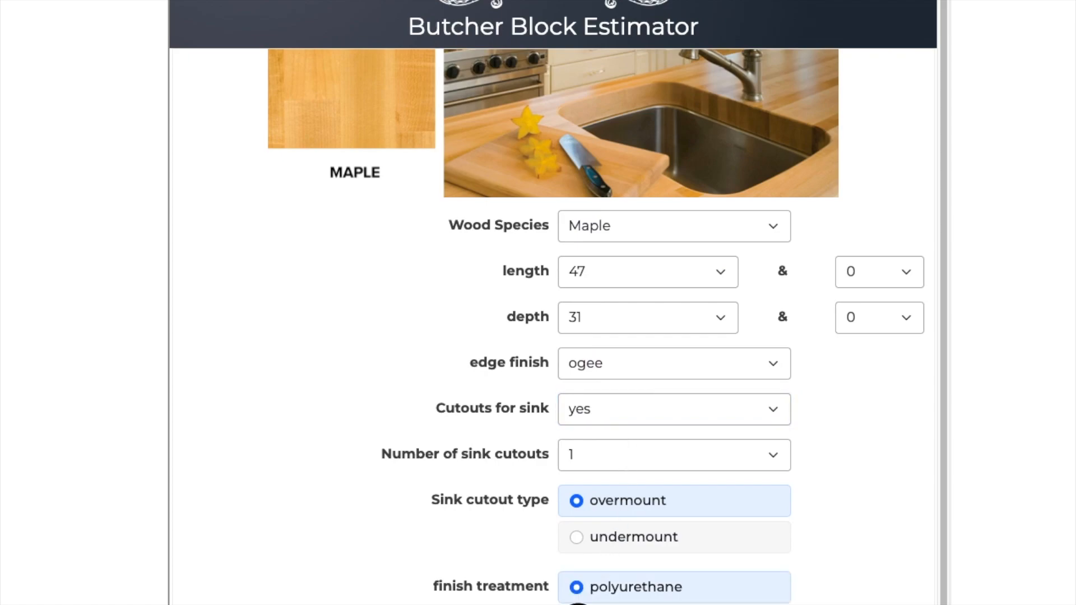
left_click(578, 604)
Set the extra fraction for both length and depth to 3/8"
left_click(877, 271)
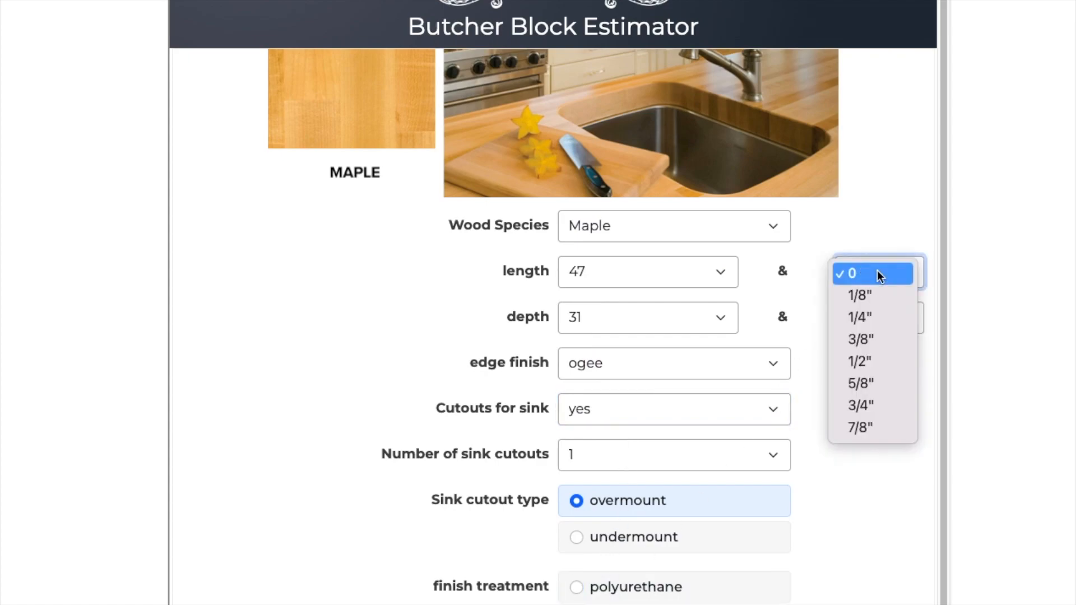
left_click(861, 329)
left_click(880, 318)
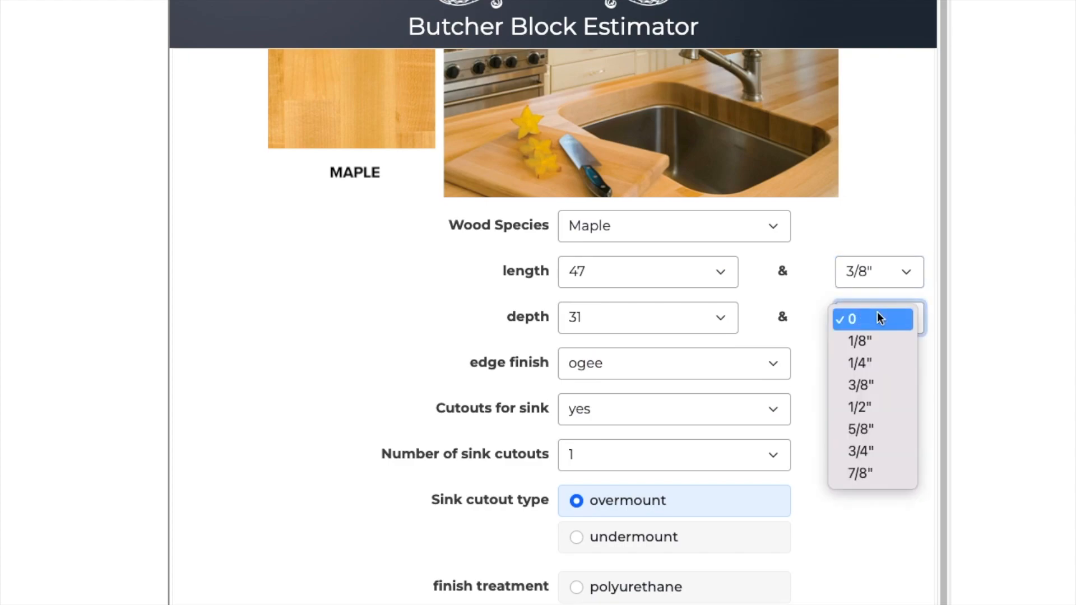
left_click(877, 385)
scroll(784, 465, "down", 1)
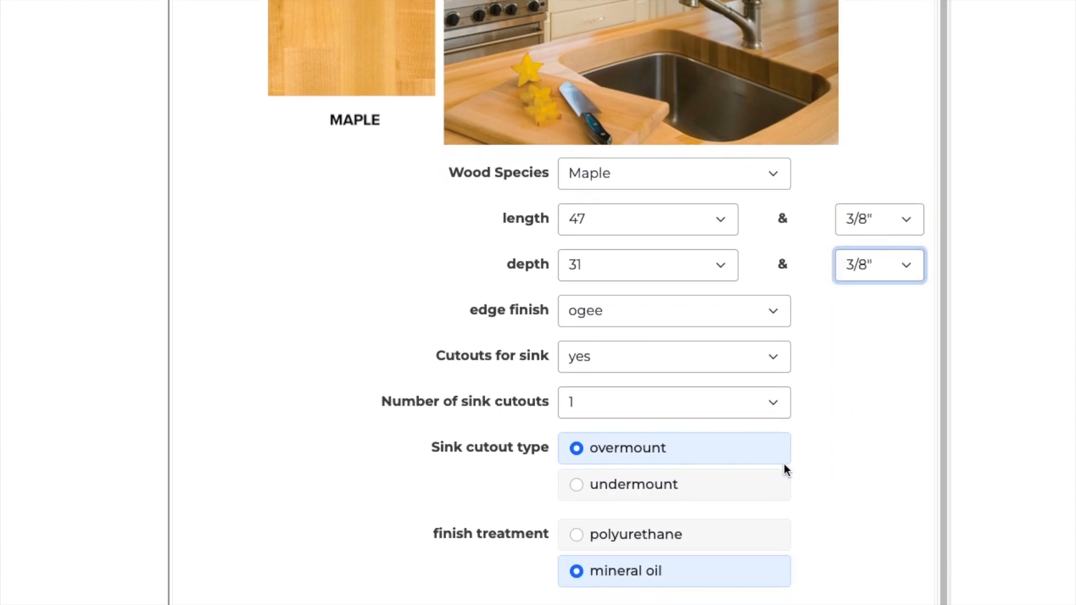
scroll(783, 465, "up", 1)
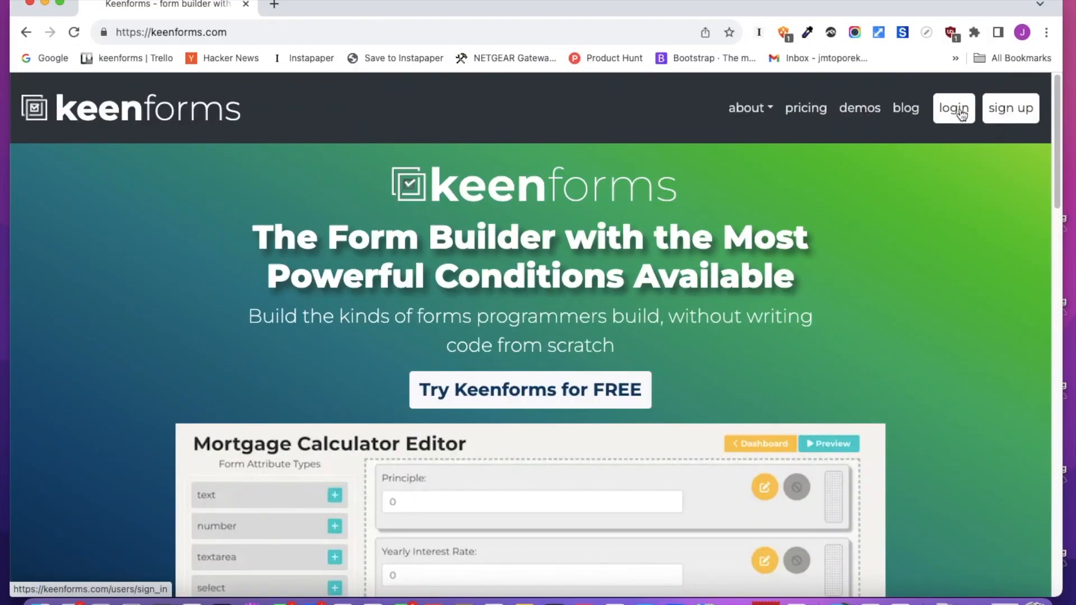
Switch to Keenforms, log in, and start creating a new Keenform
left_click(962, 114)
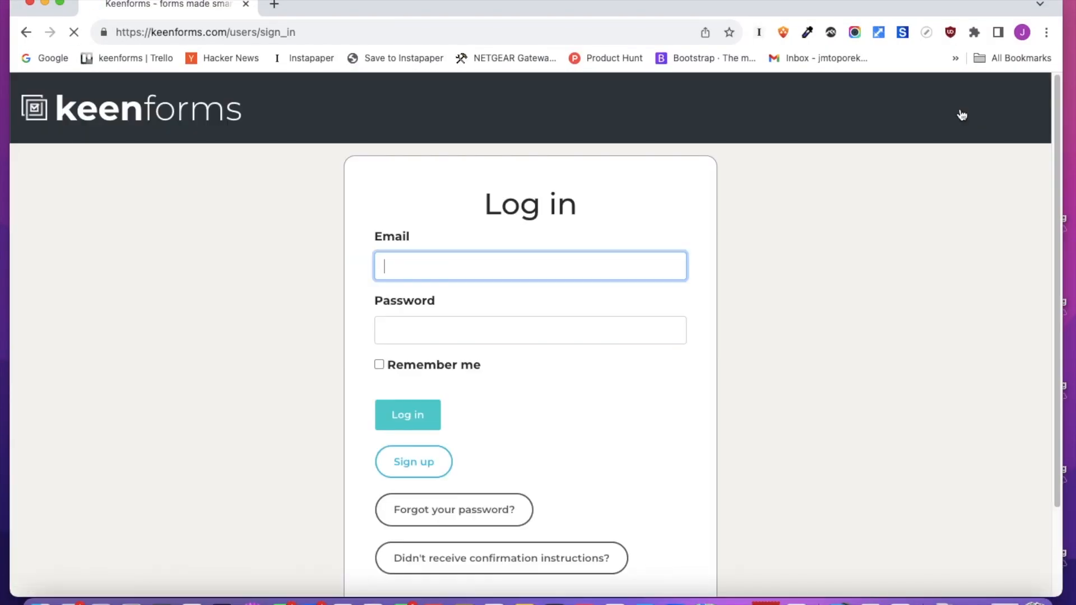
left_click(402, 419)
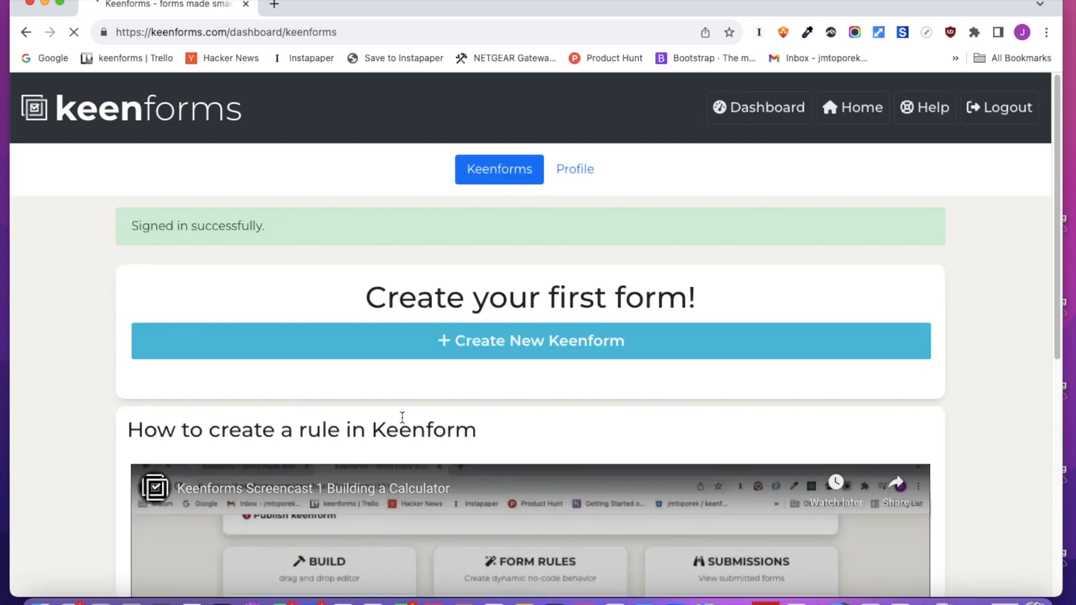
left_click(498, 342)
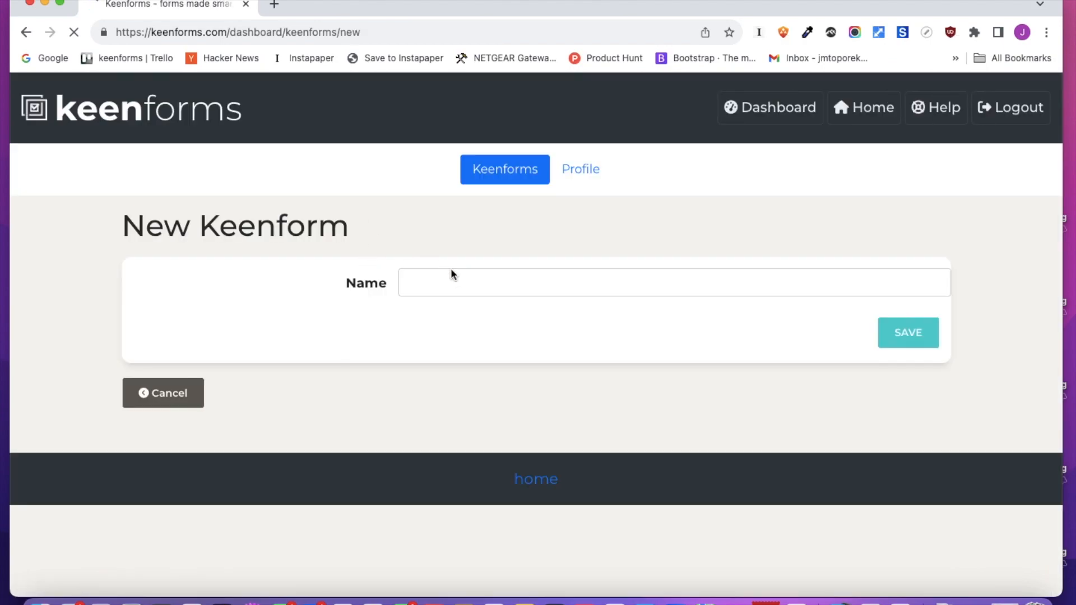
left_click(452, 272)
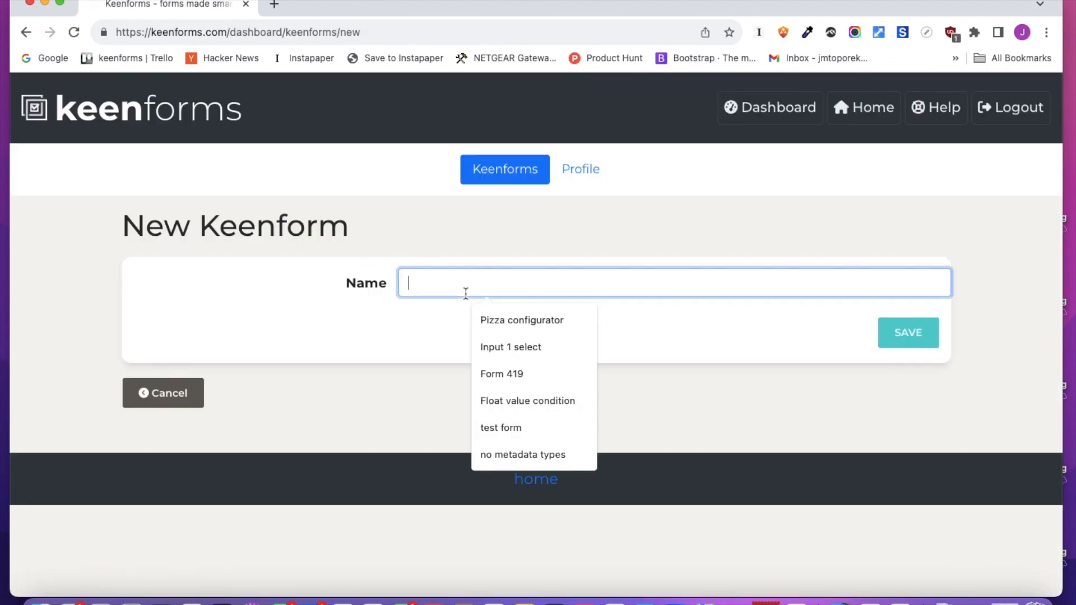
Name the new form butcher block demo 1 and save it
type("butcher block demo")
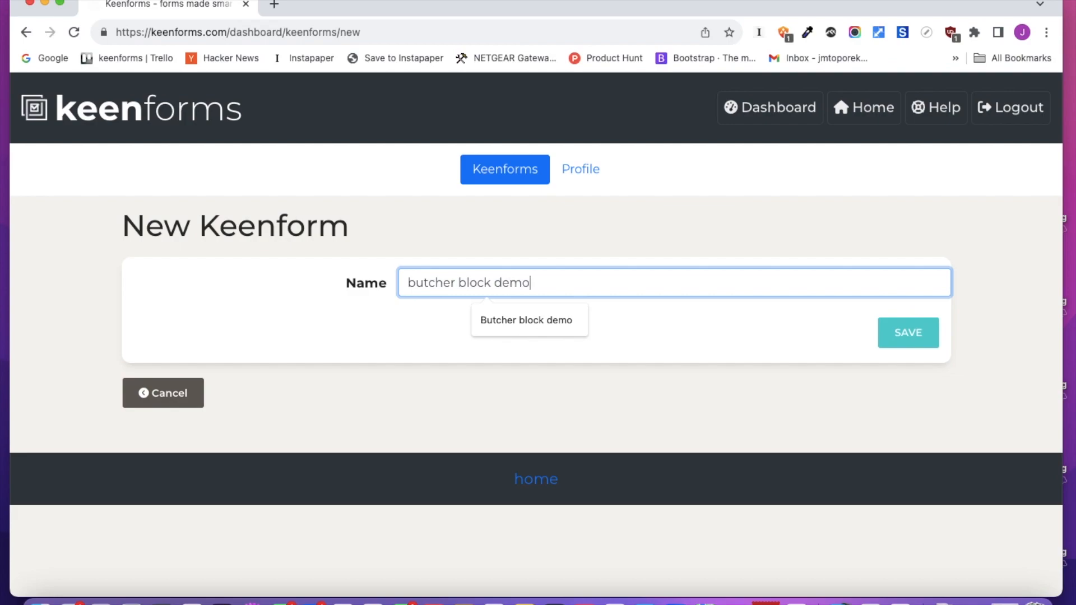
type("1")
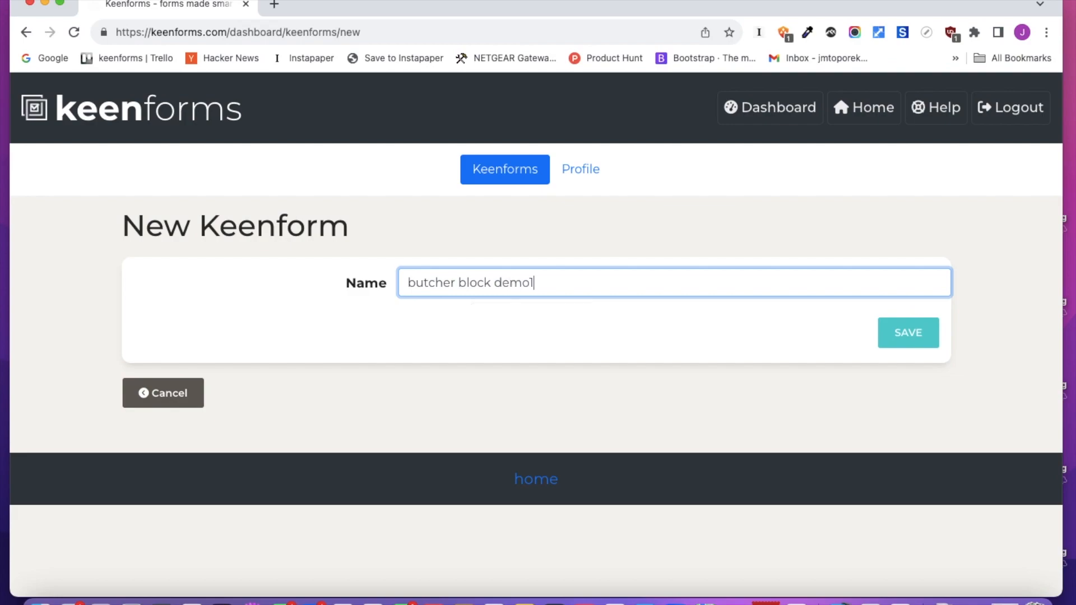
left_click(909, 330)
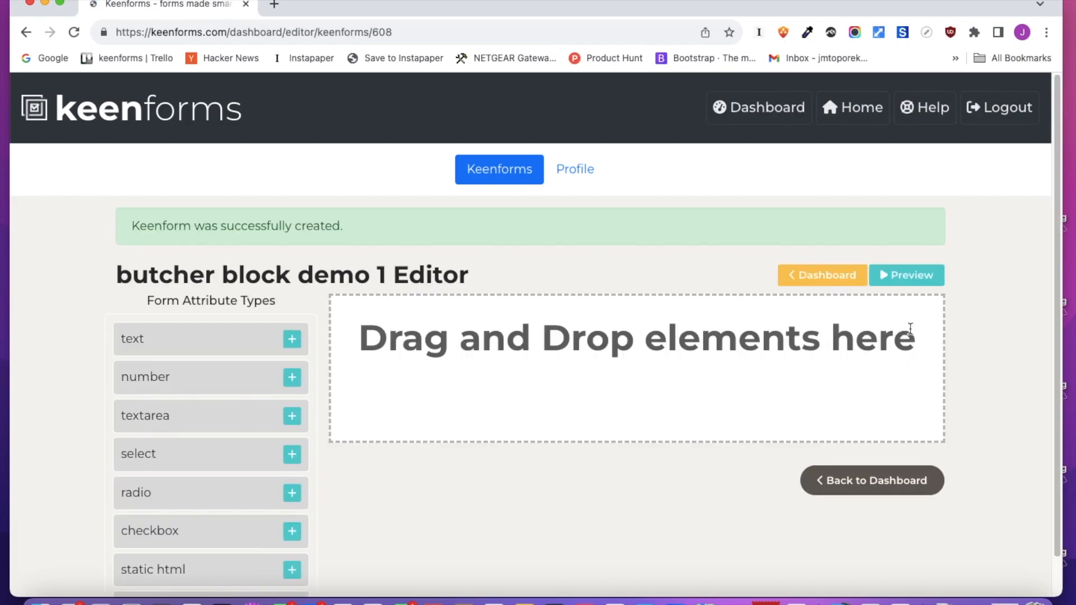
Add a select field to the form, open it for editing, and label it wood species
left_click(291, 454)
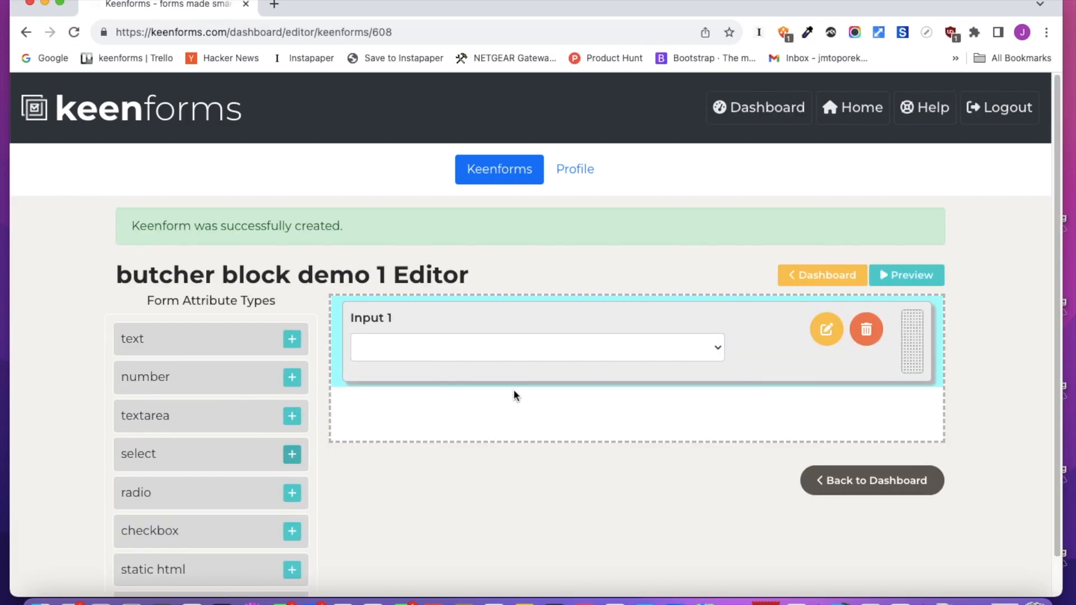
scroll(514, 389, "down", 1)
left_click(826, 288)
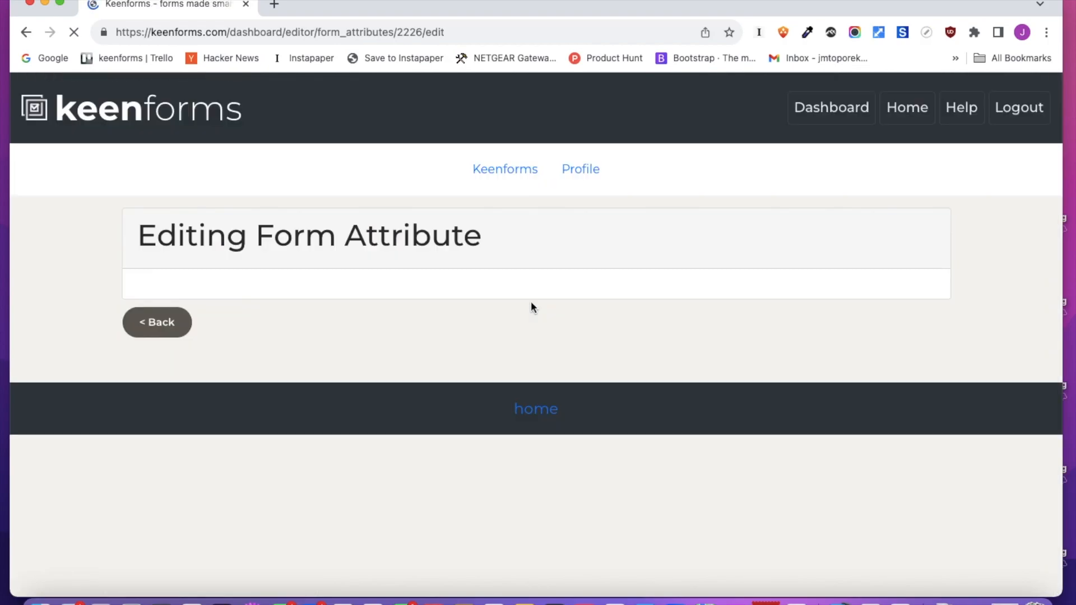
double_click(482, 305)
type("wood species")
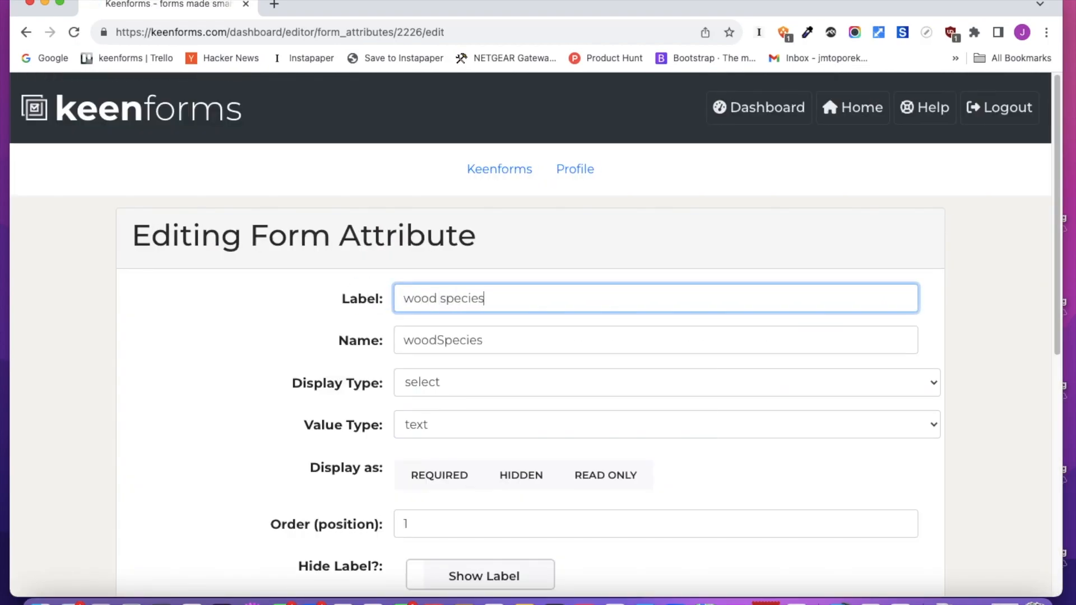
Rename the field's first option to Maple
scroll(472, 377, "down", 8)
left_click(168, 361)
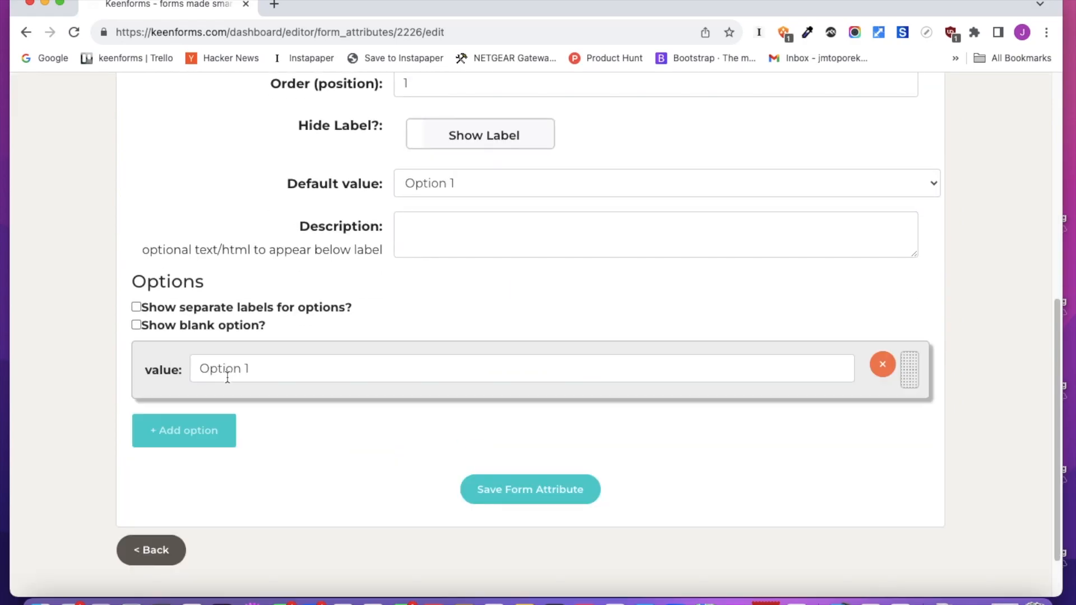
left_click(283, 367)
left_click_drag(282, 367, 151, 353)
type("Maple")
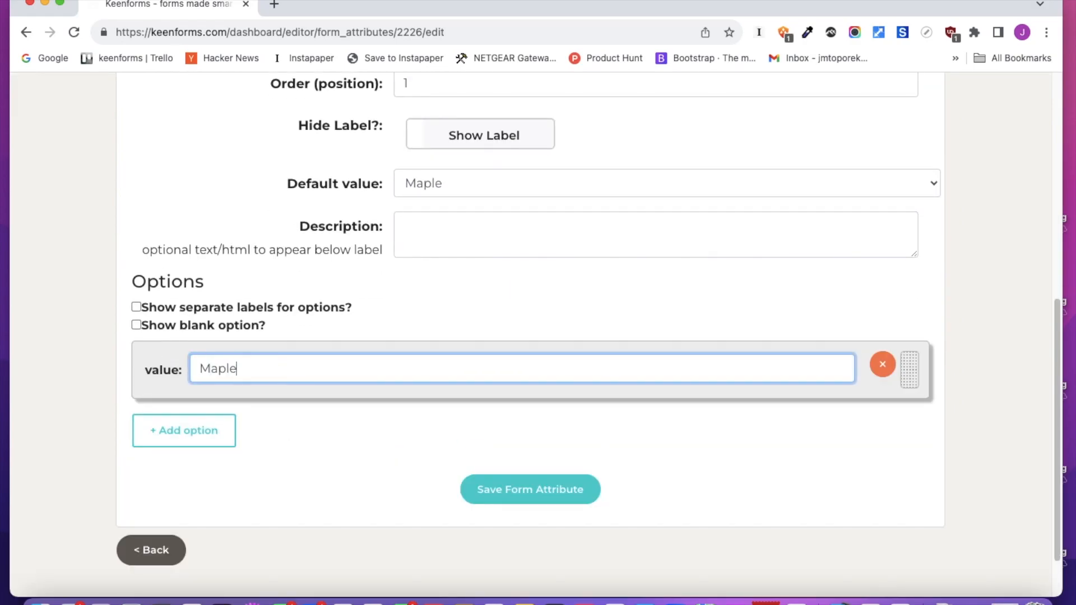
Add two more options named Cherry and Walnut
left_click(222, 429)
left_click_drag(216, 426, 185, 415)
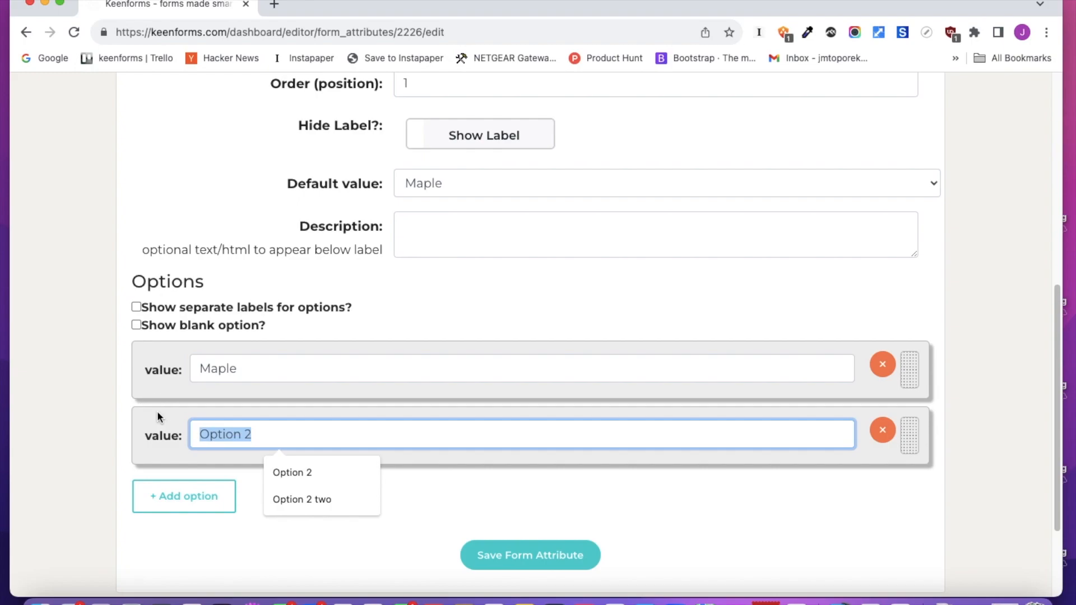
type("Cherry")
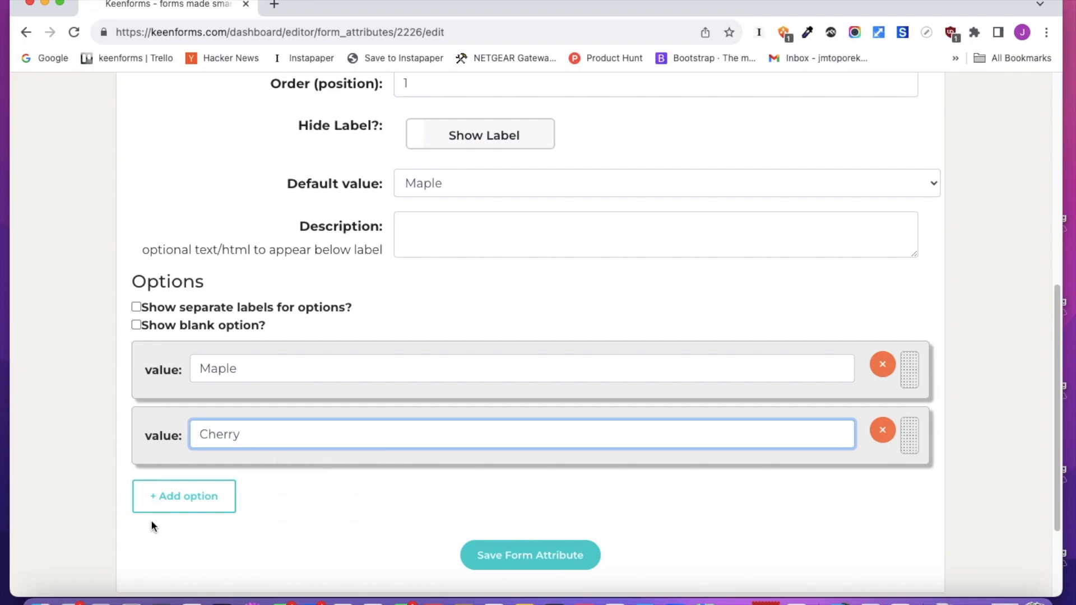
left_click(168, 500)
left_click_drag(232, 496, 118, 490)
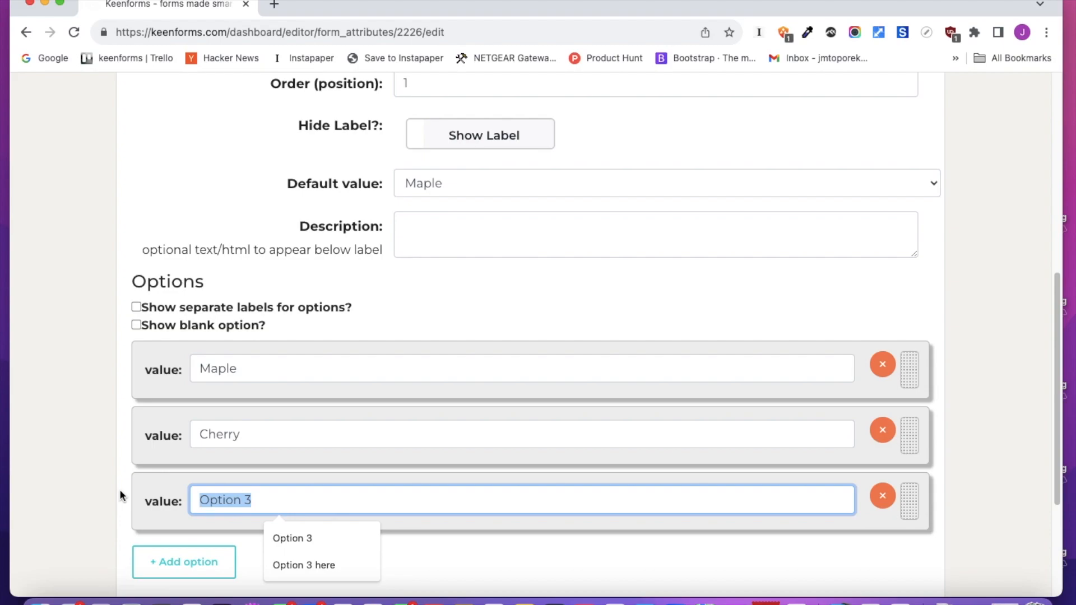
type("Walnut")
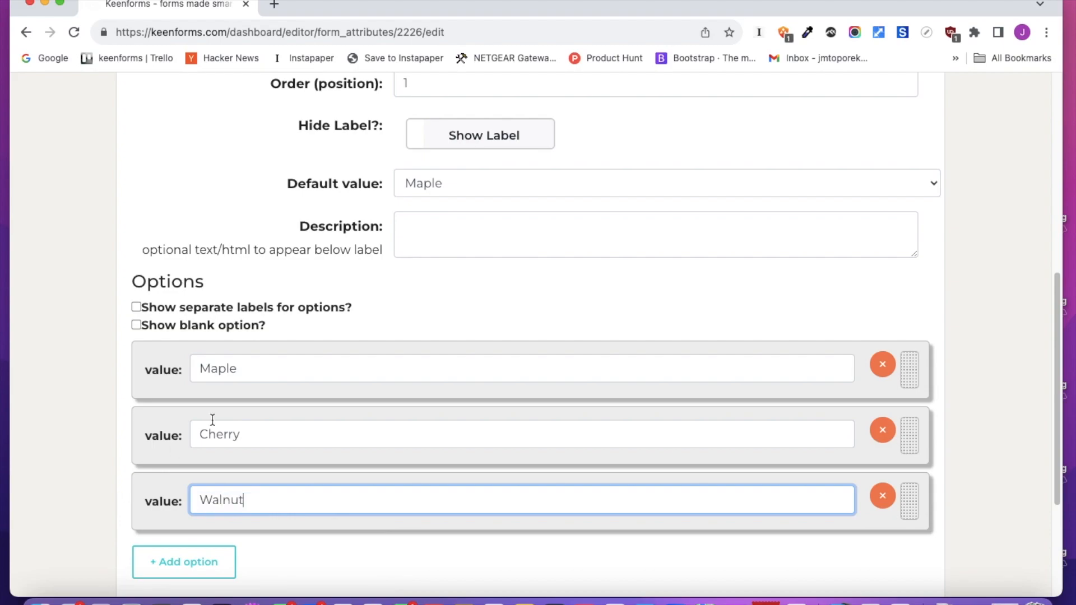
Enable the wood species field's blank option with the text select a wood type and save the field
left_click(136, 325)
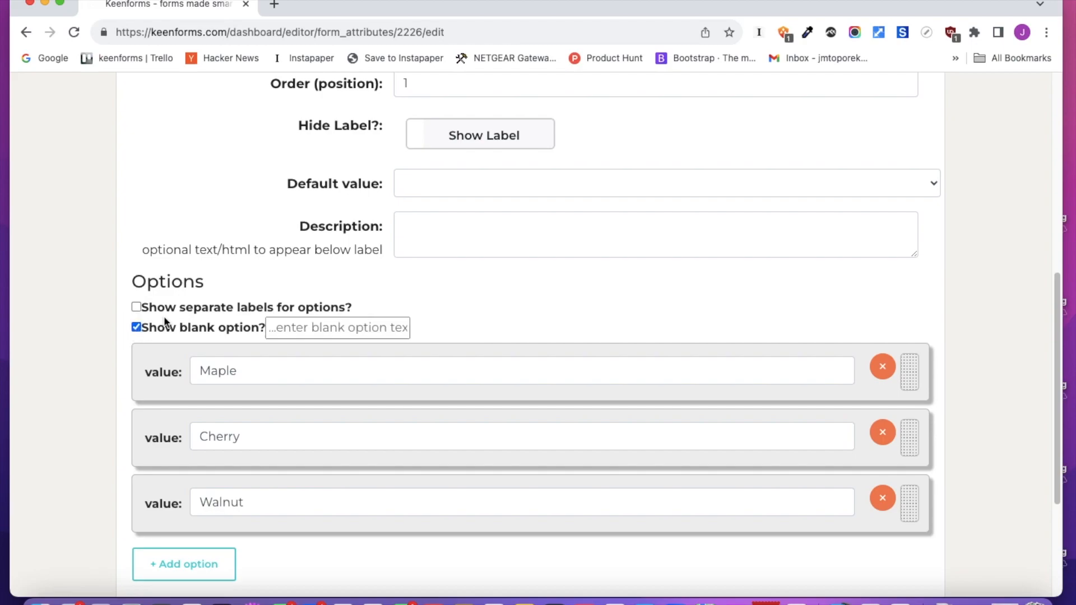
left_click(449, 181)
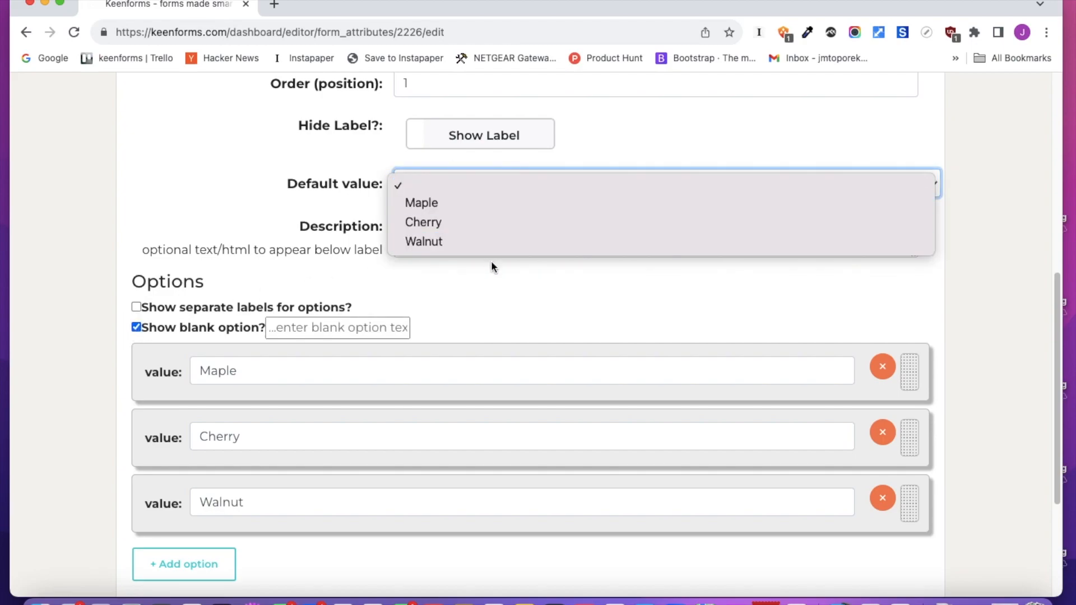
left_click(499, 298)
left_click(268, 322)
type("selec")
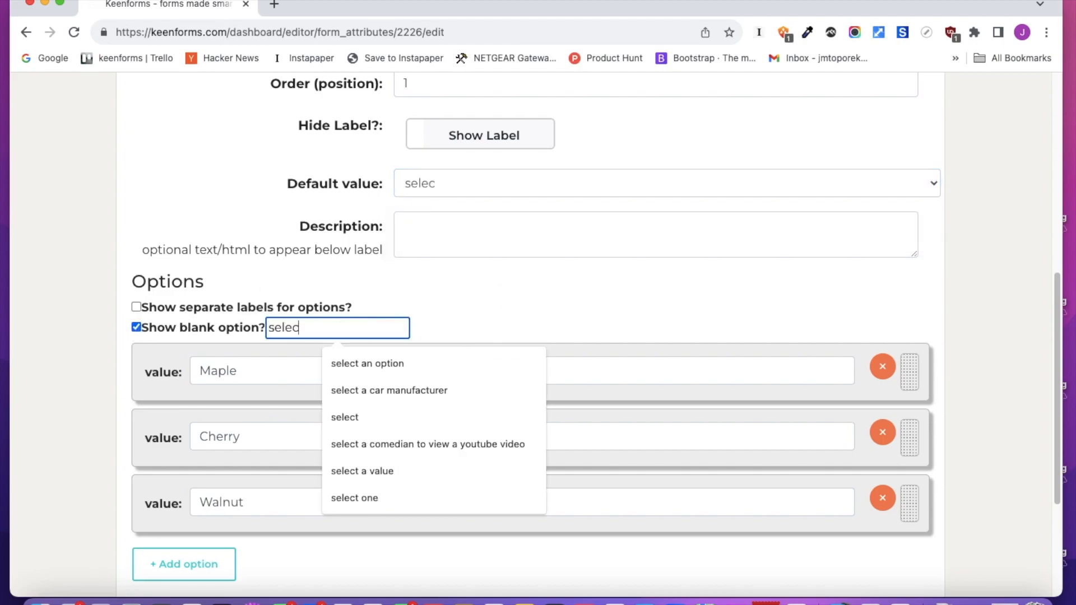
type("t a wood type")
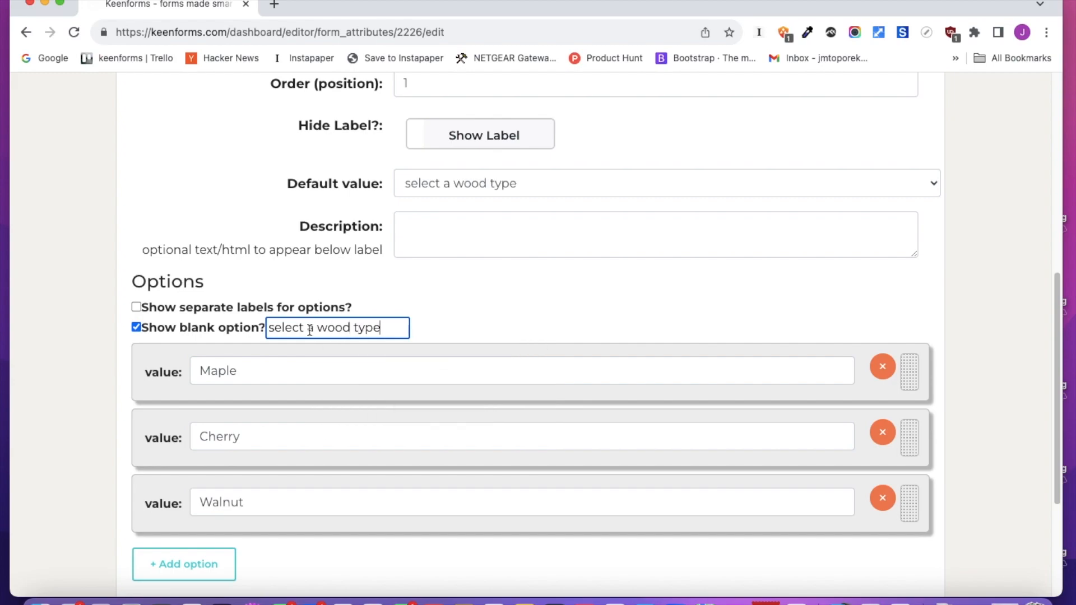
scroll(346, 390, "down", 3)
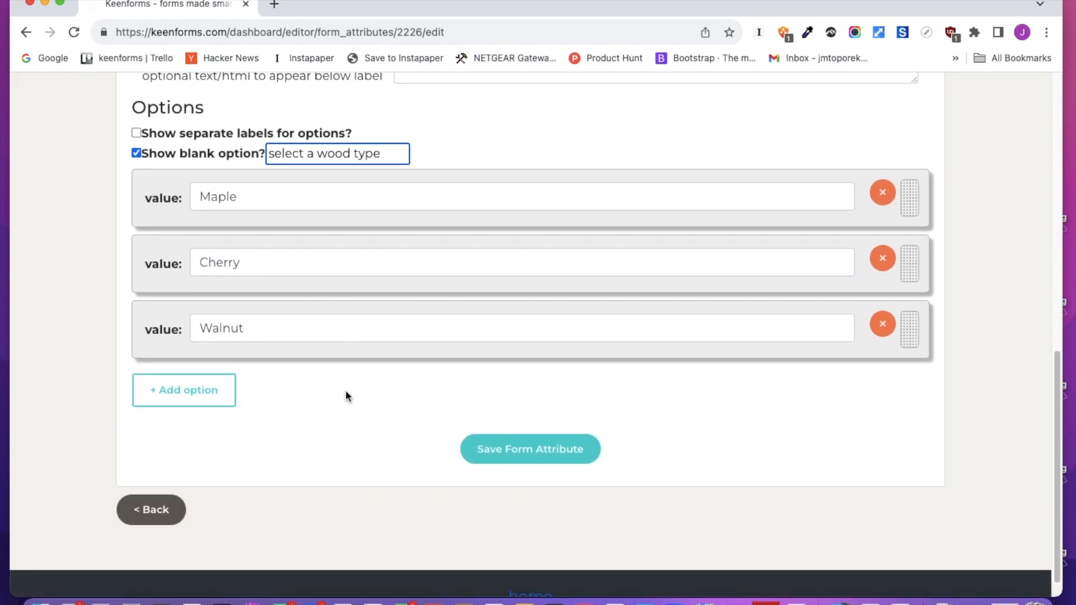
left_click(502, 449)
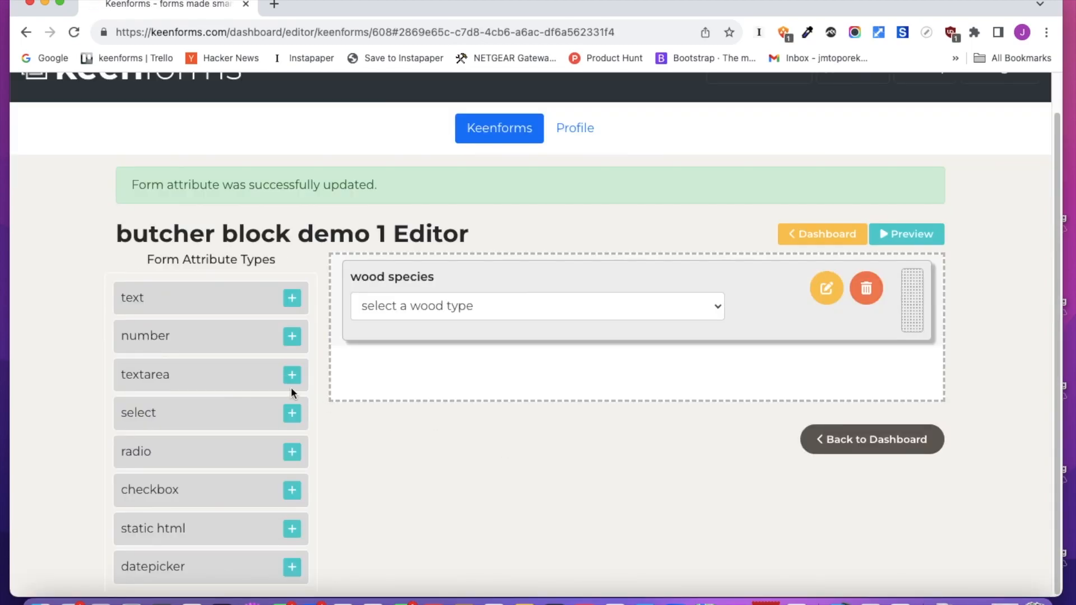
Add a second select field to the form, open it for editing, and label it dimension
left_click(292, 413)
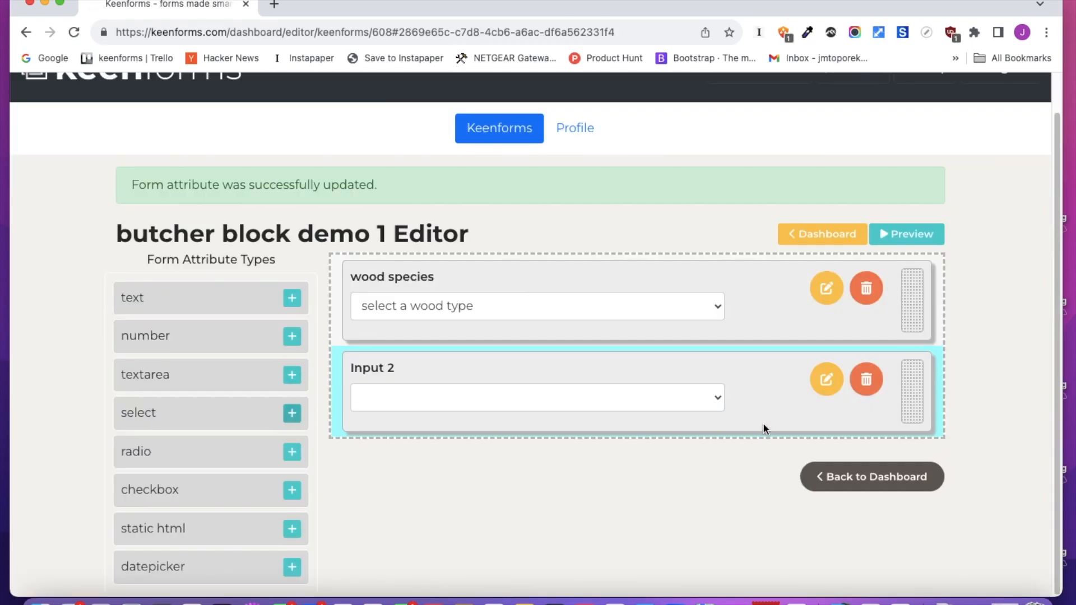
left_click(826, 381)
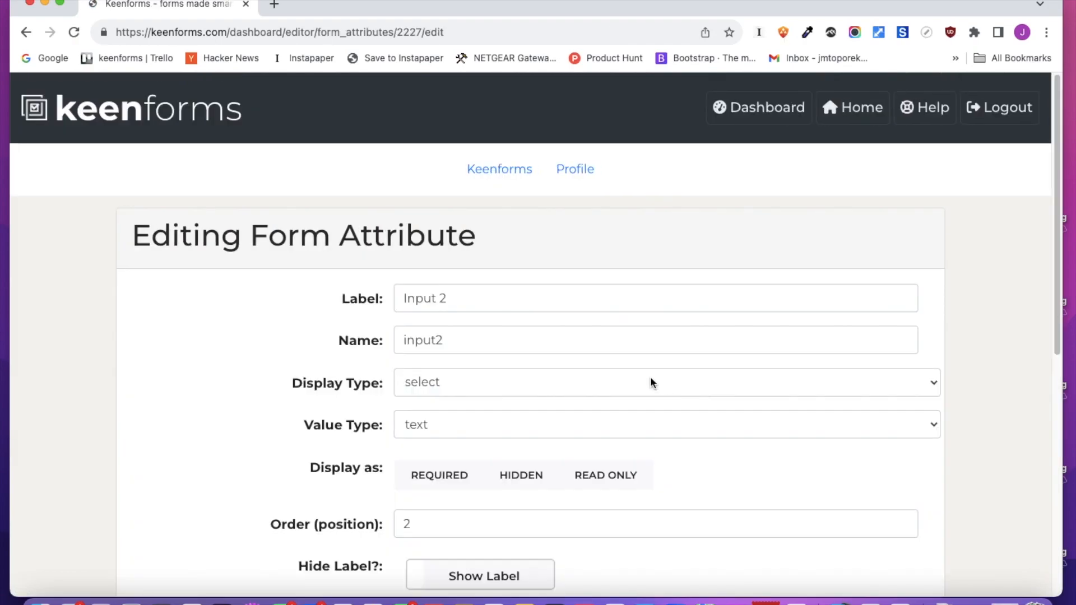
left_click_drag(499, 298, 356, 284)
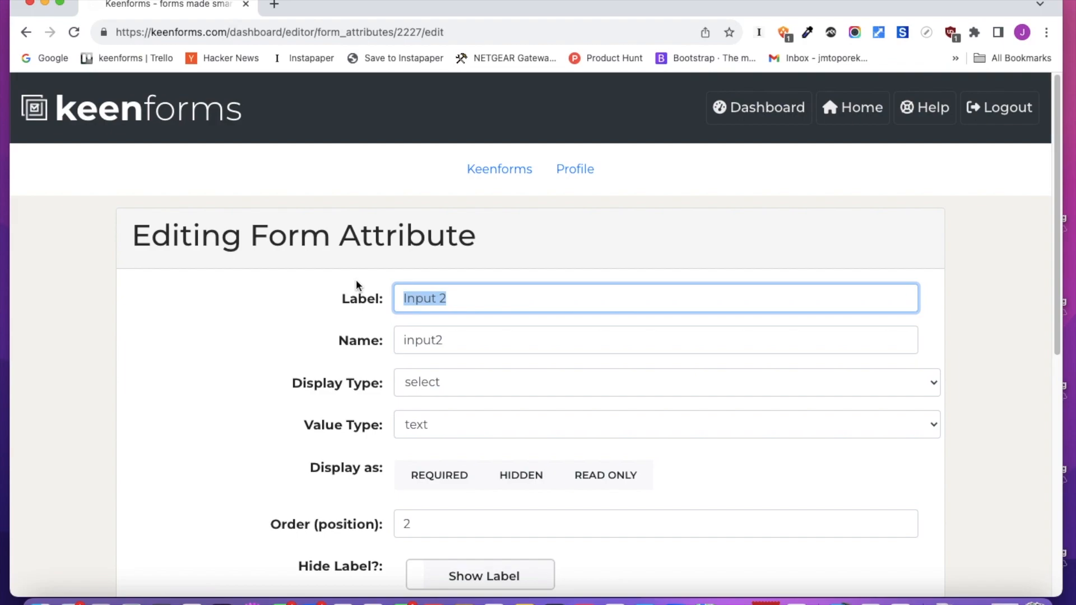
type("dimension")
Enable the dimension field's blank option and add a first option named 24" X 48"
scroll(485, 293, "down", 3)
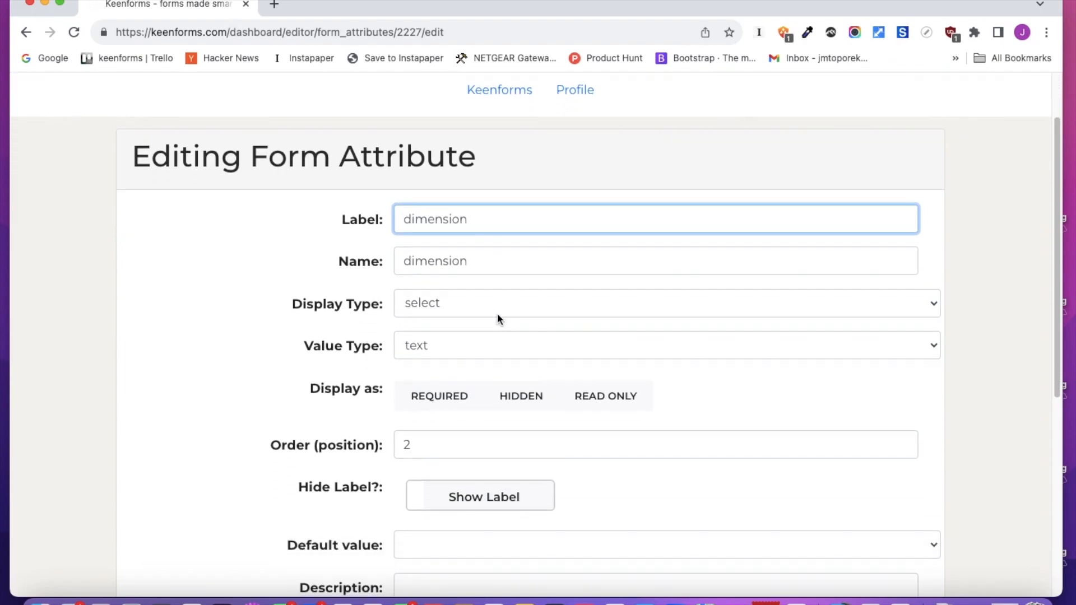
scroll(488, 348, "down", 4)
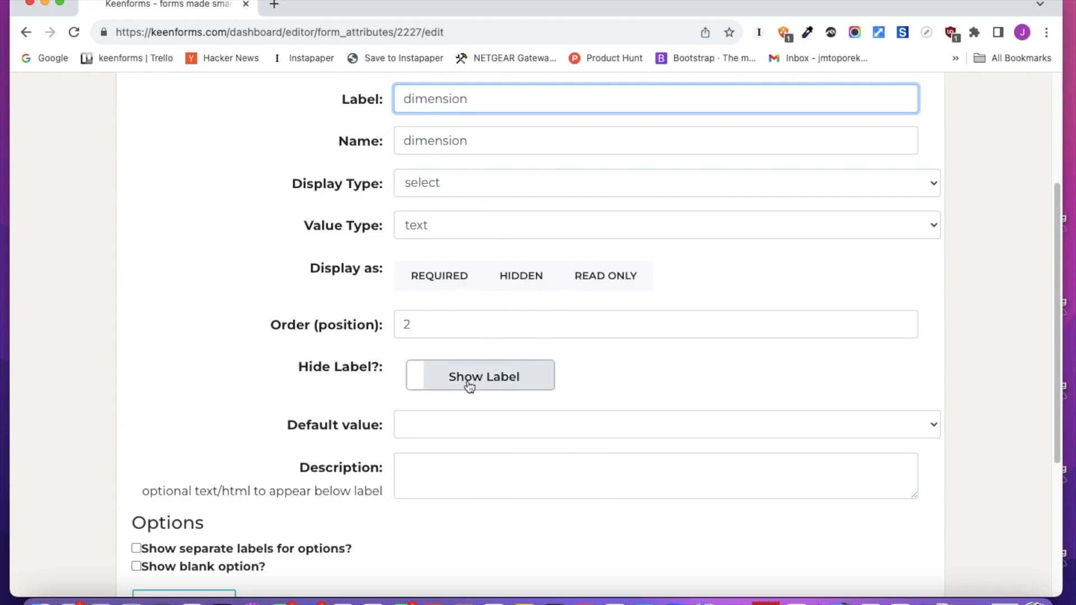
scroll(468, 384, "down", 8)
left_click(158, 327)
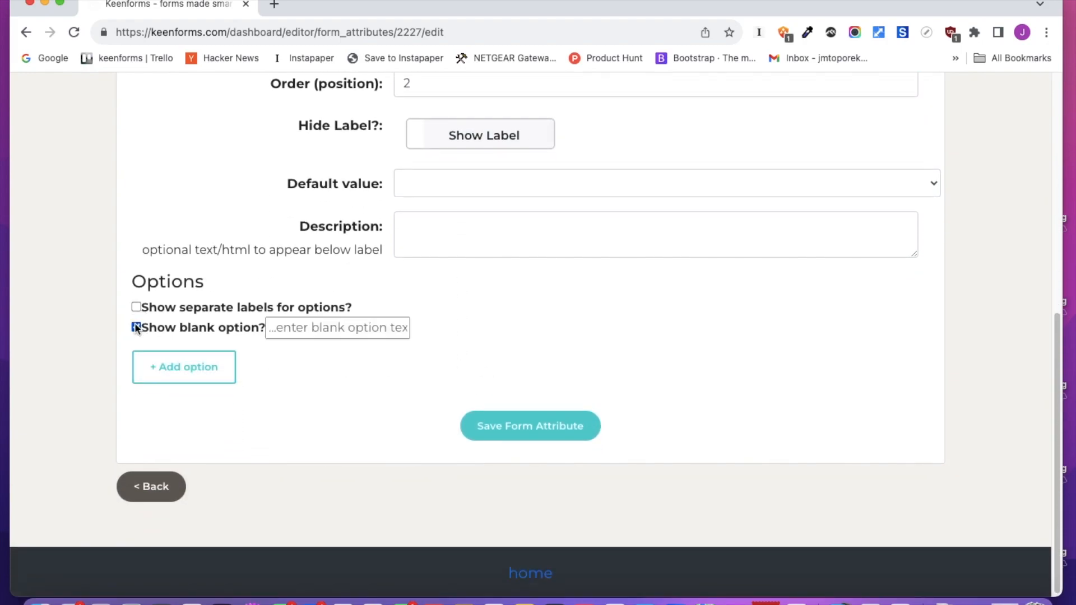
left_click(184, 364)
scroll(267, 374, "down", 2)
left_click(156, 299)
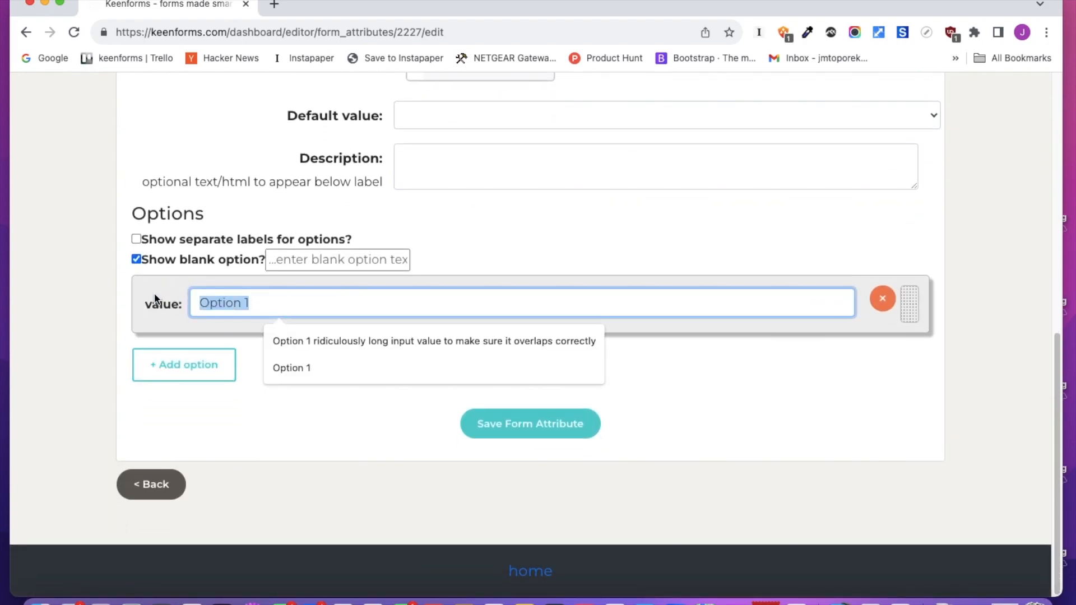
type("24\" X 48")
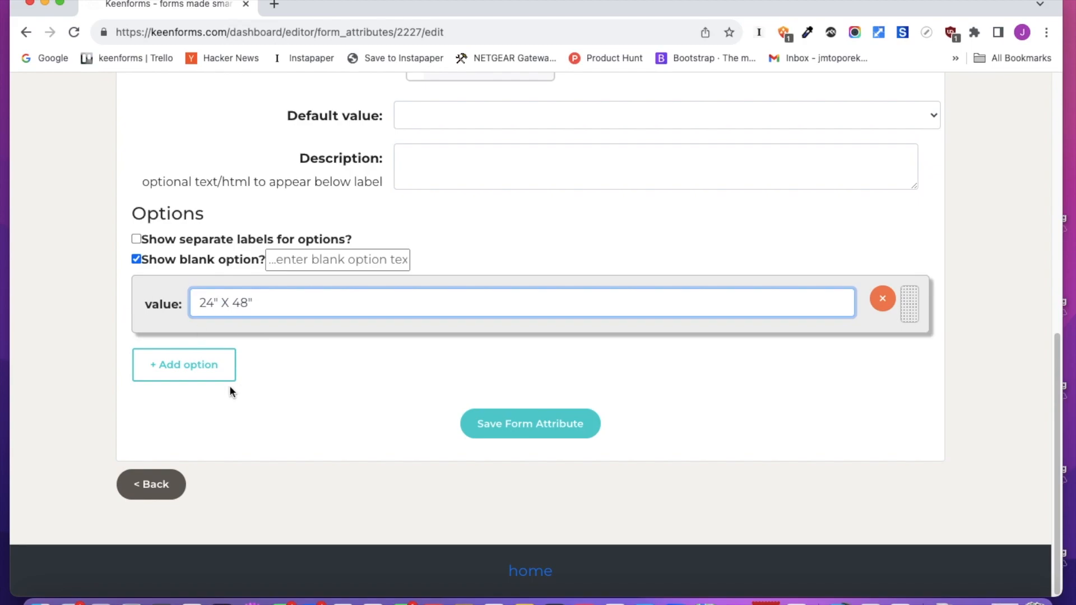
Add two more dimension options named 24" X 60" and 24" X 72"
left_click(221, 374)
left_click(203, 360)
type("24\"")
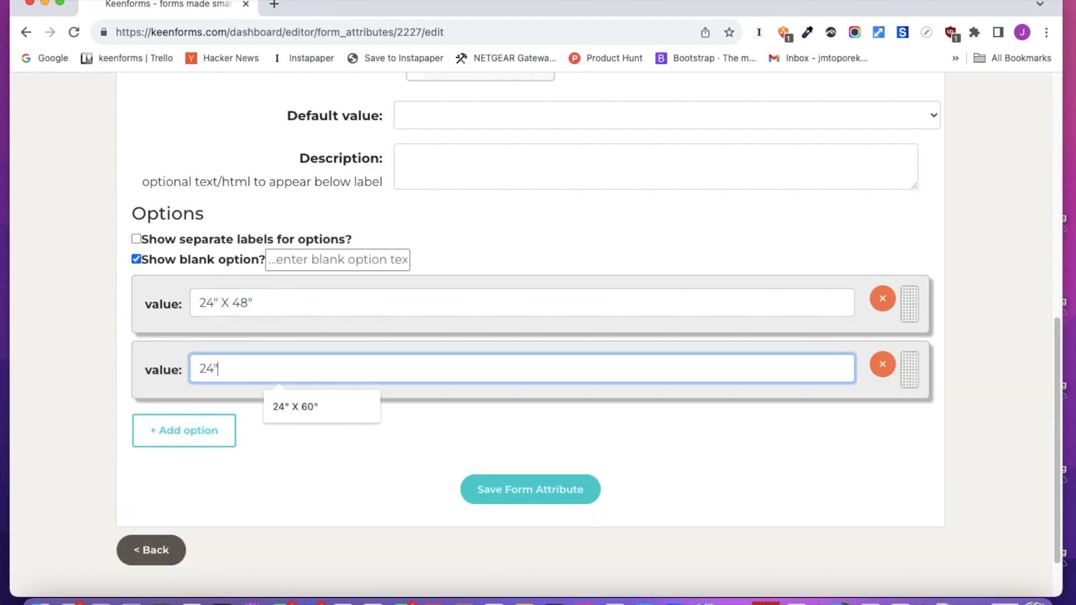
type(" X 60\"")
left_click(161, 435)
left_click(161, 436)
type("24\"")
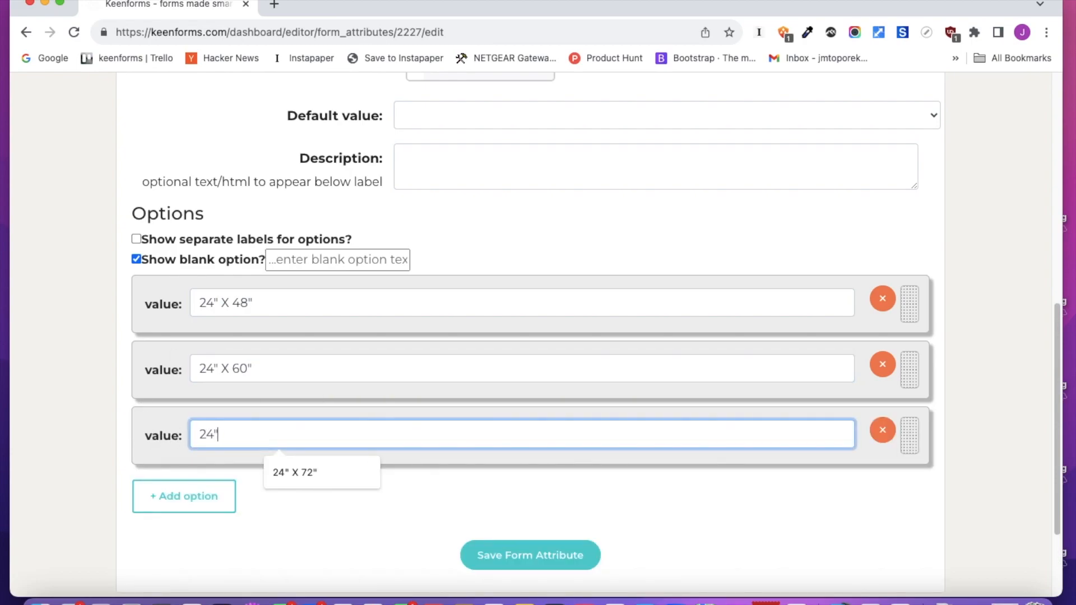
type(" X 72\"")
Set the dimension field's blank option text to select a size and save the field
scroll(516, 356, "up", 3)
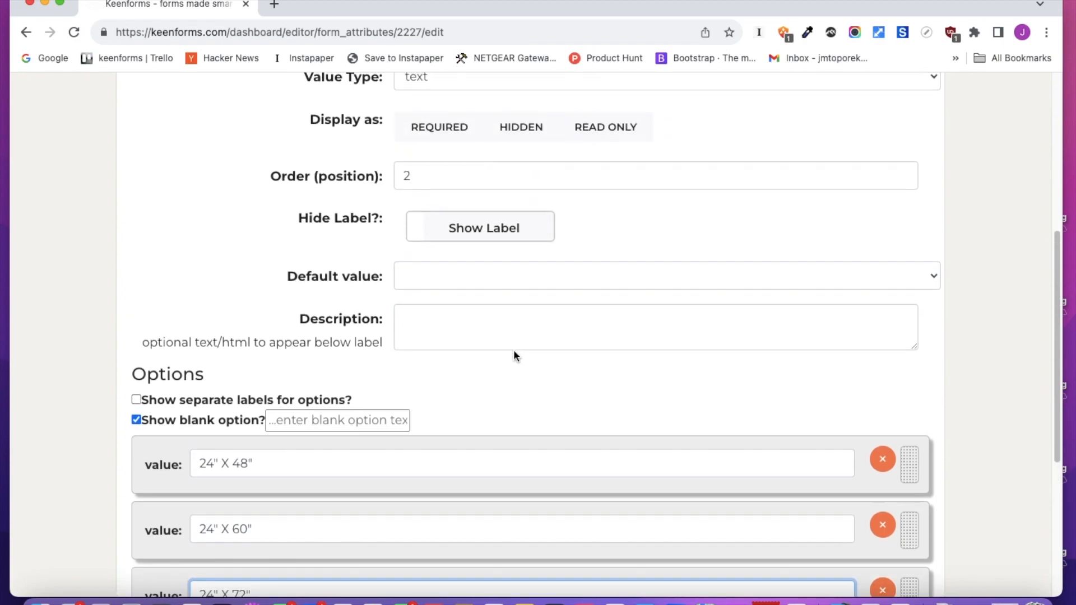
left_click(317, 420)
type("select a size")
scroll(430, 437, "down", 2)
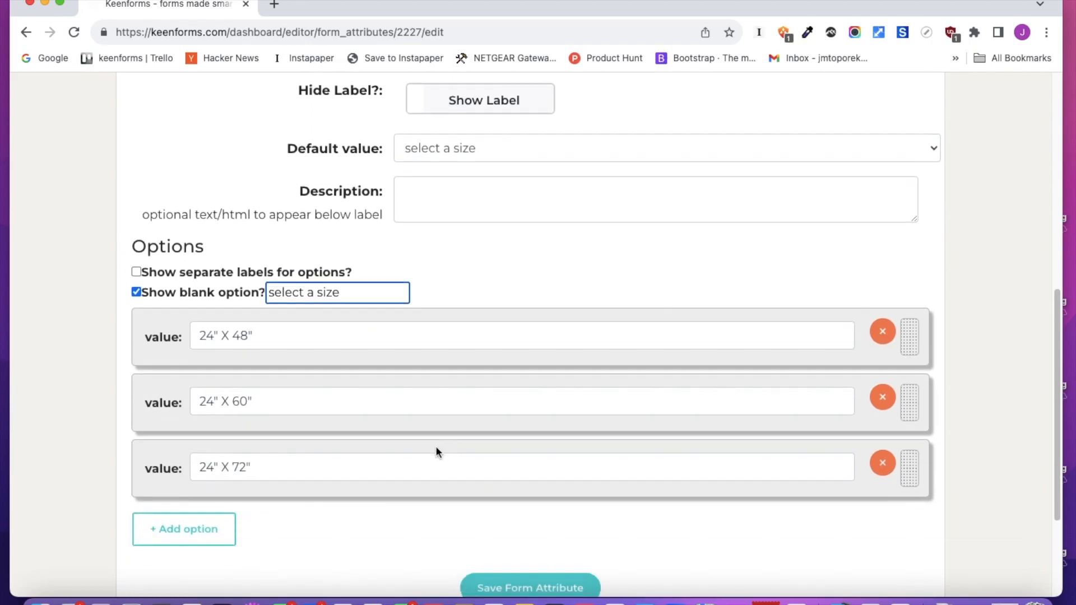
left_click(507, 583)
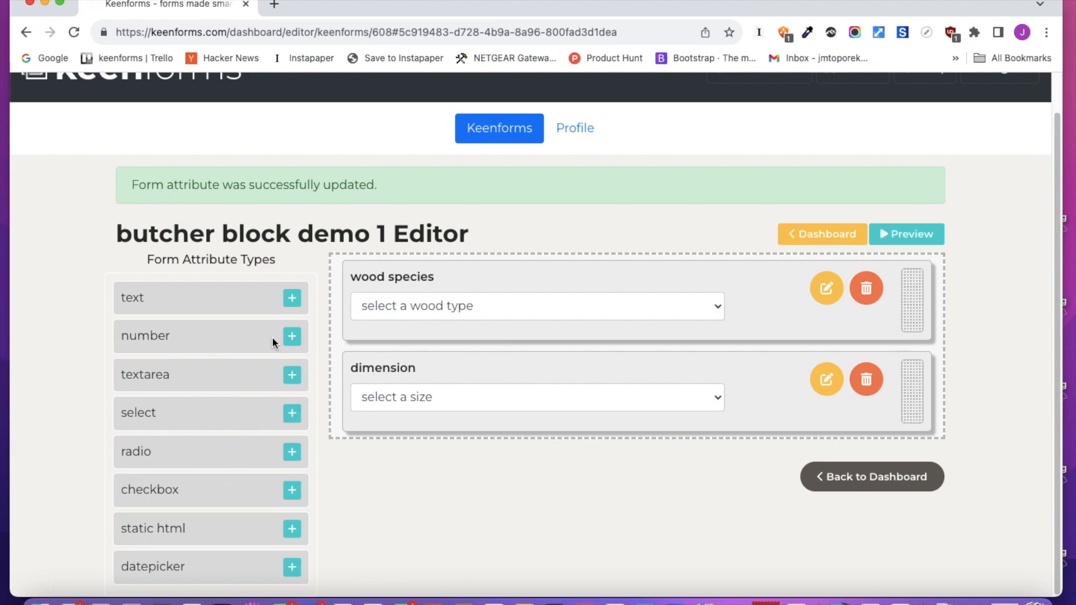
Add a number field to the form, label it Price, and make it read only
left_click_drag(238, 337, 785, 462)
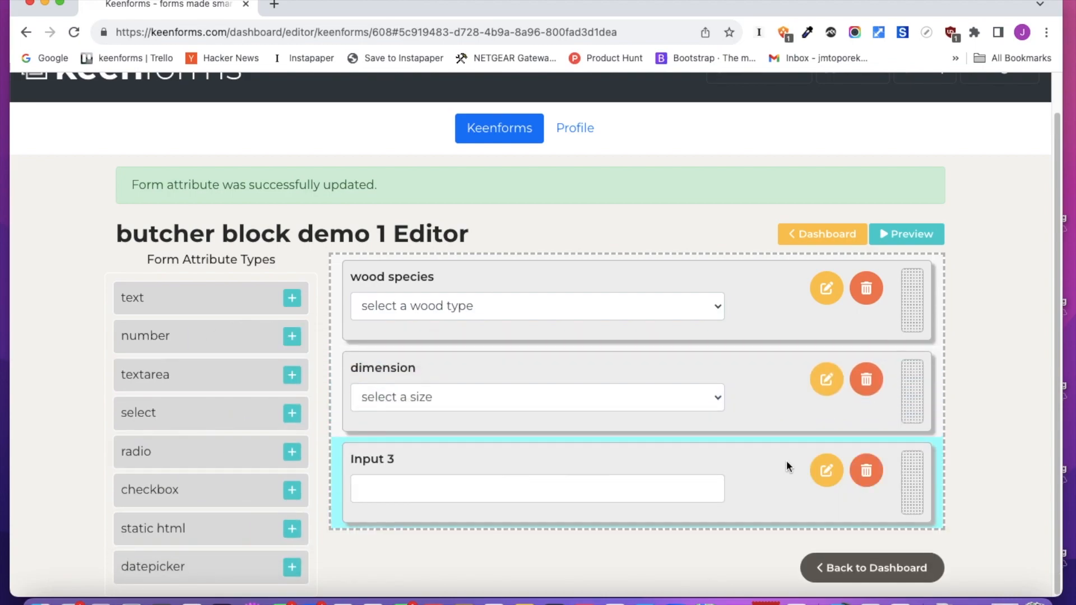
left_click(826, 465)
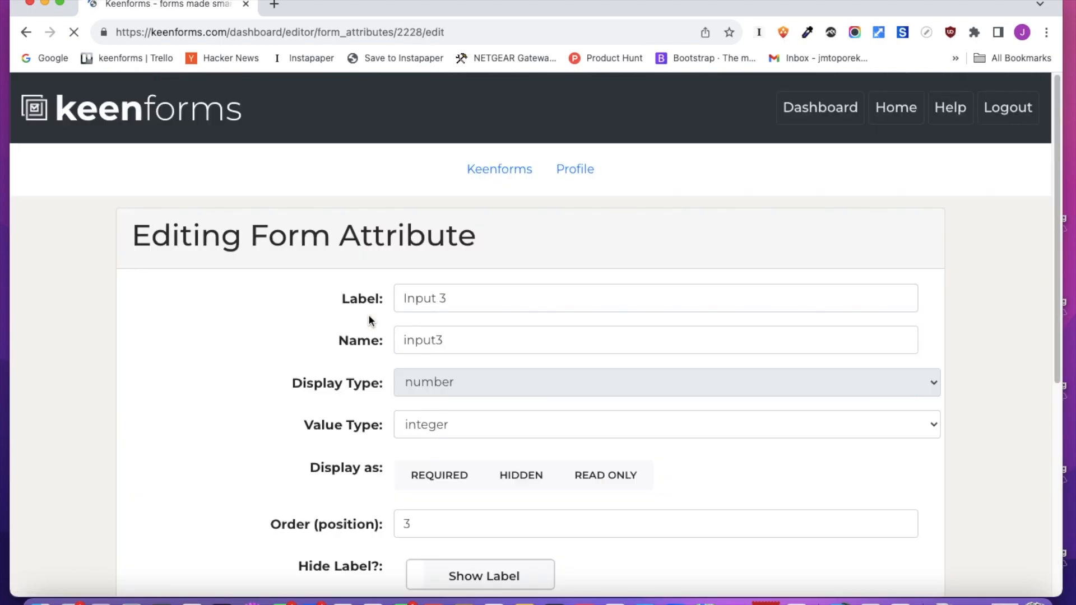
left_click_drag(463, 297, 369, 298)
type("Price")
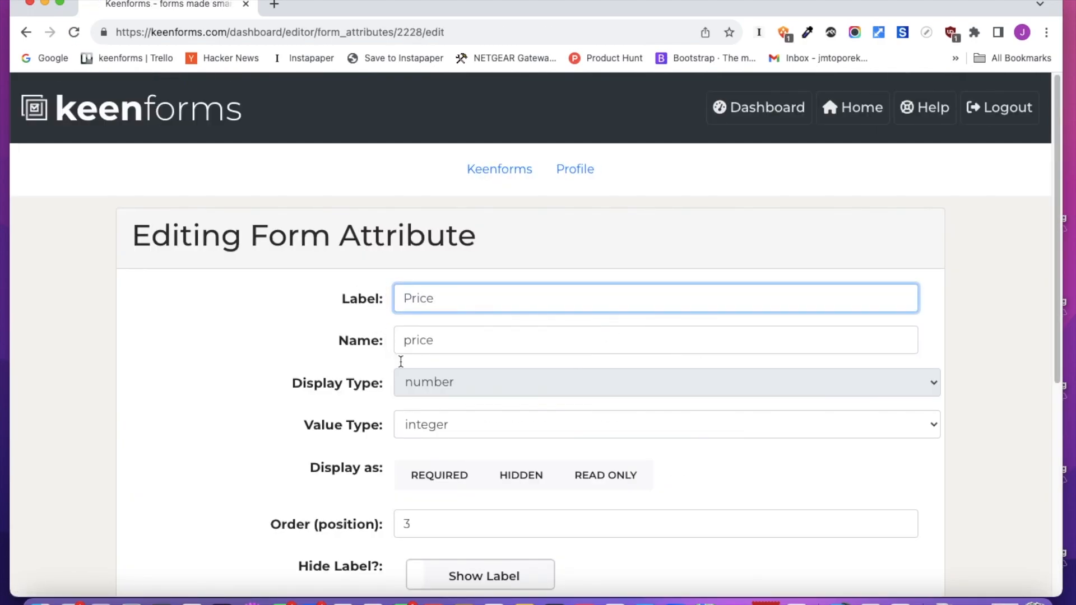
scroll(467, 364, "down", 2)
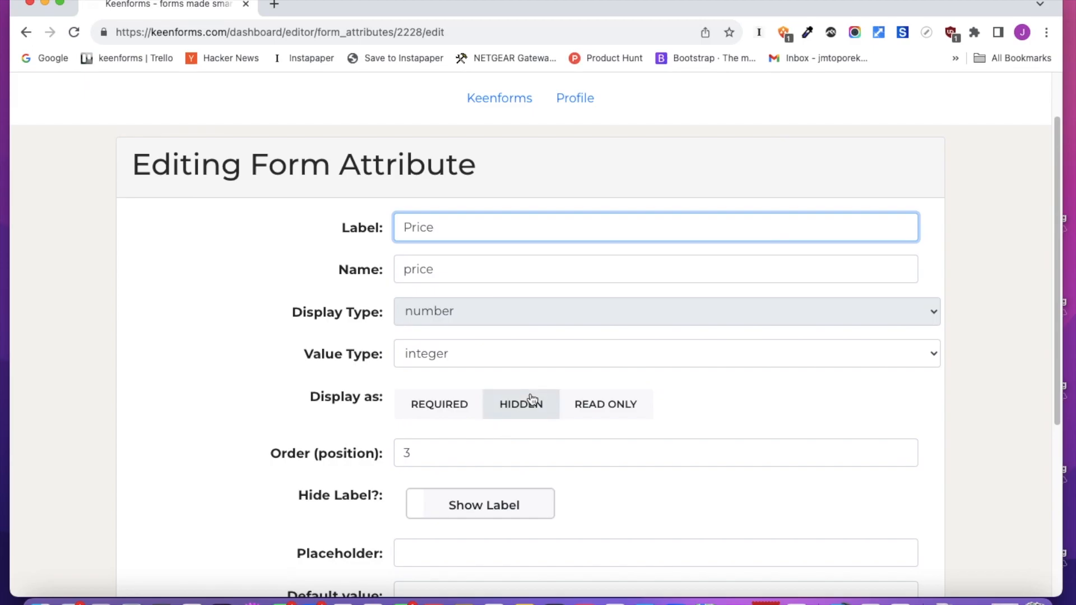
left_click(598, 405)
scroll(617, 418, "down", 5)
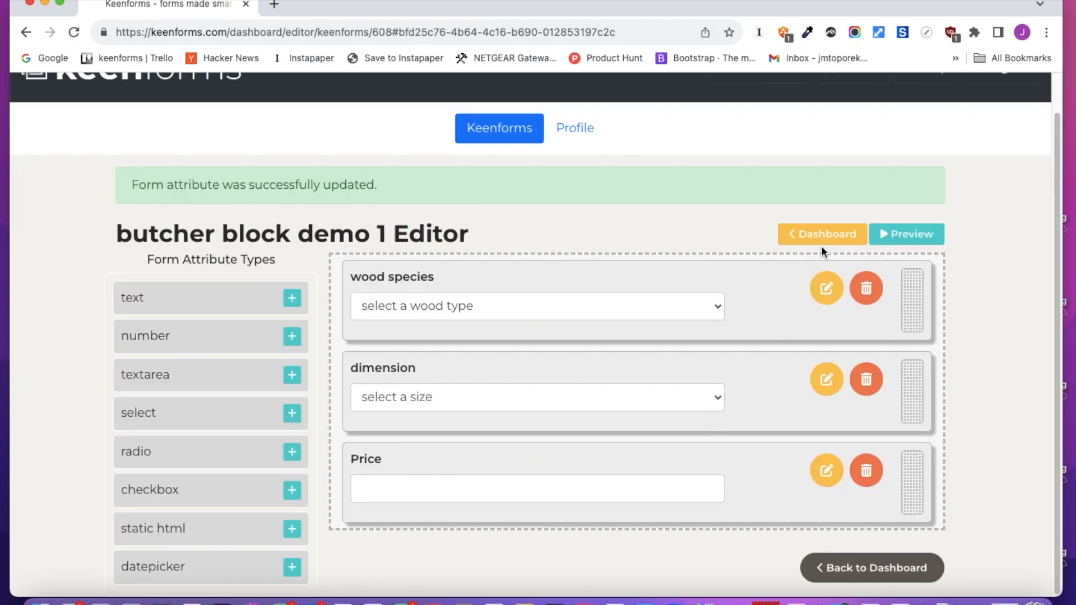
Preview the form, trying the wood species and dimension dropdowns, then return to the editor
left_click(912, 240)
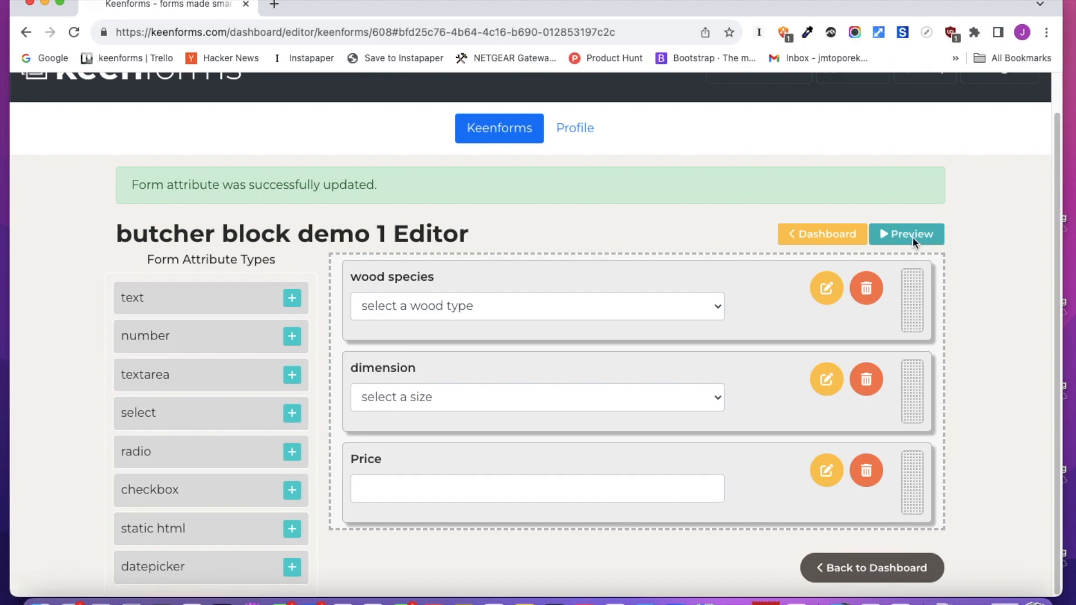
left_click(316, 245)
left_click(301, 268)
left_click(184, 313)
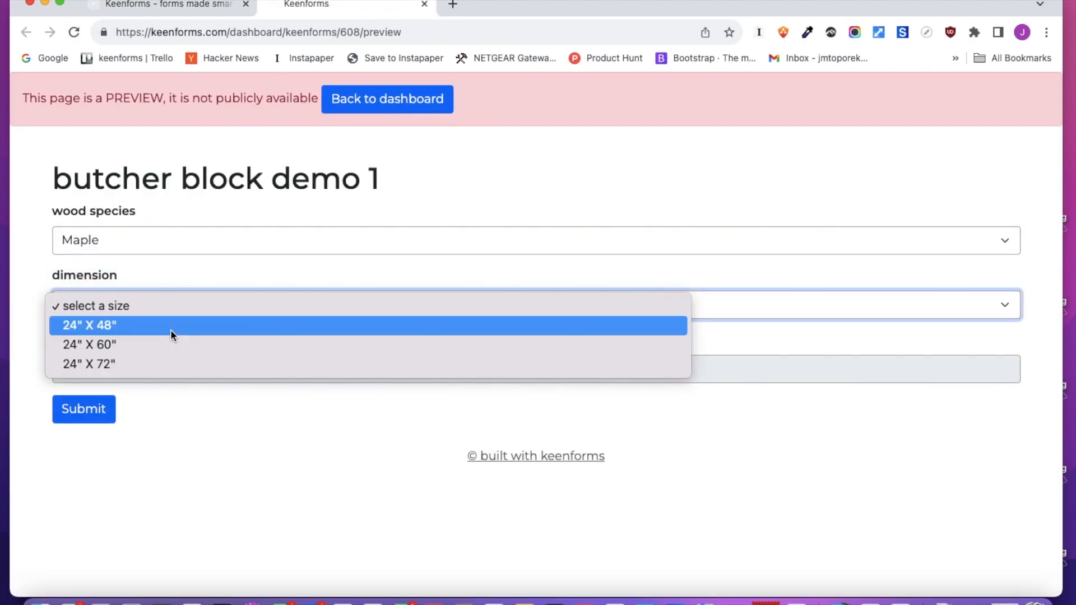
left_click(170, 329)
left_click(188, 4)
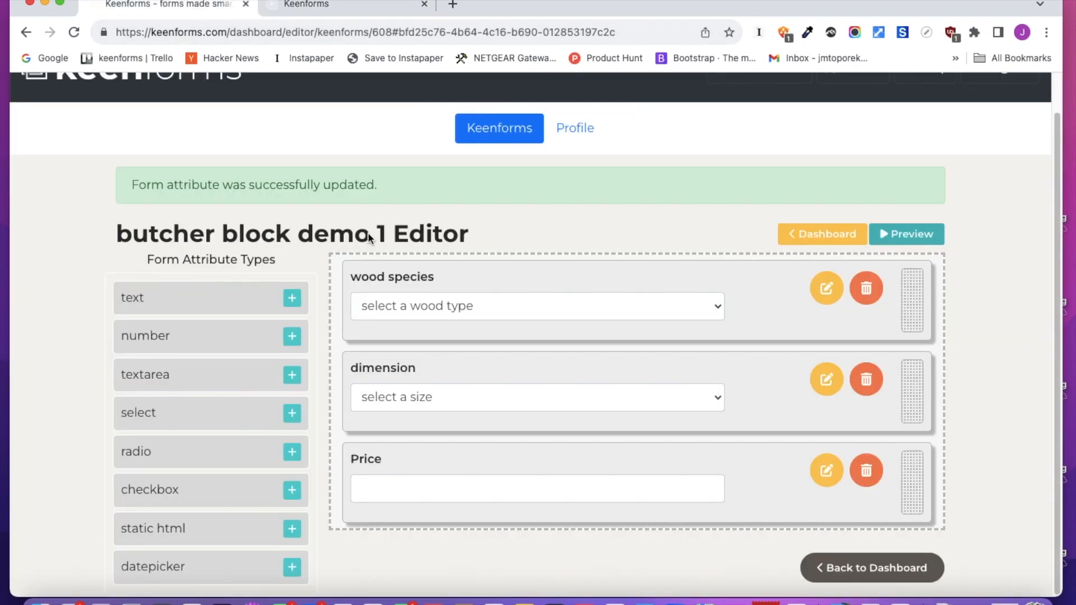
Open the form's metadata types and create price_maple for the dimension field, with number display and currency value type
left_click(804, 233)
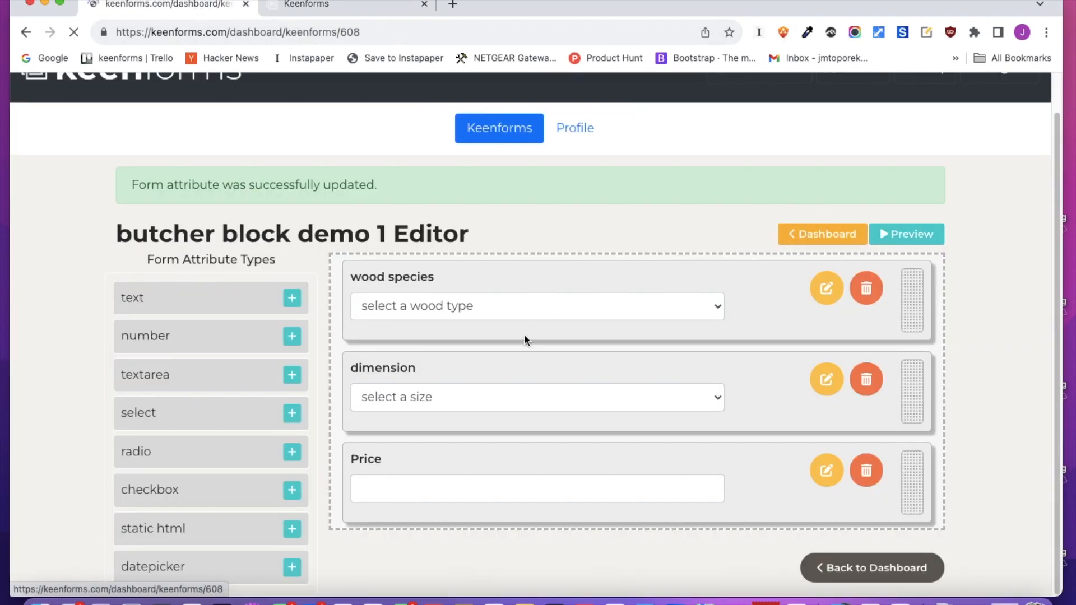
scroll(480, 362, "down", 10)
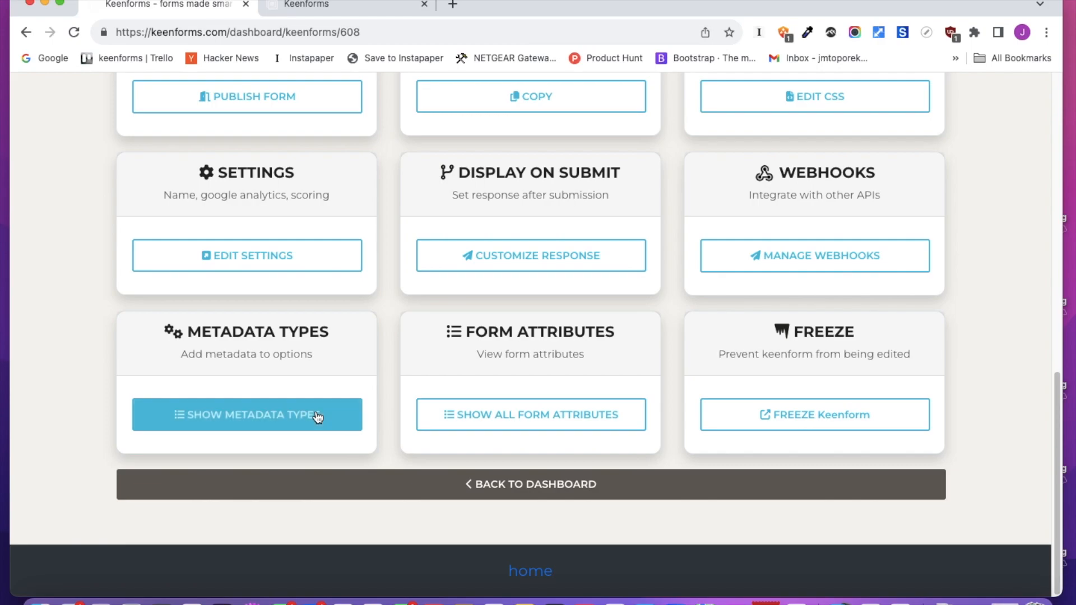
left_click(254, 429)
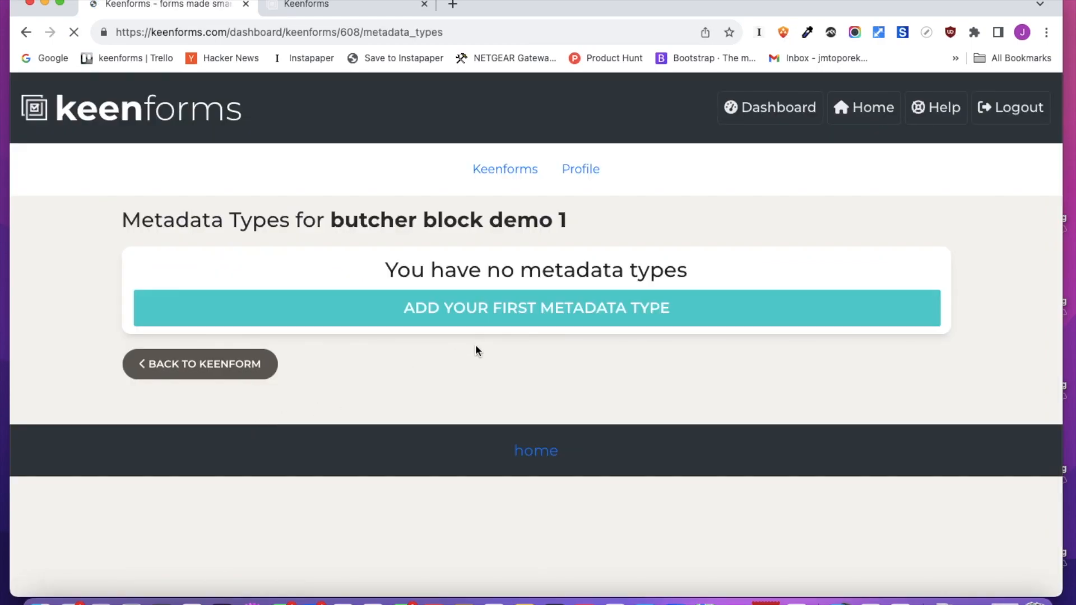
left_click(506, 318)
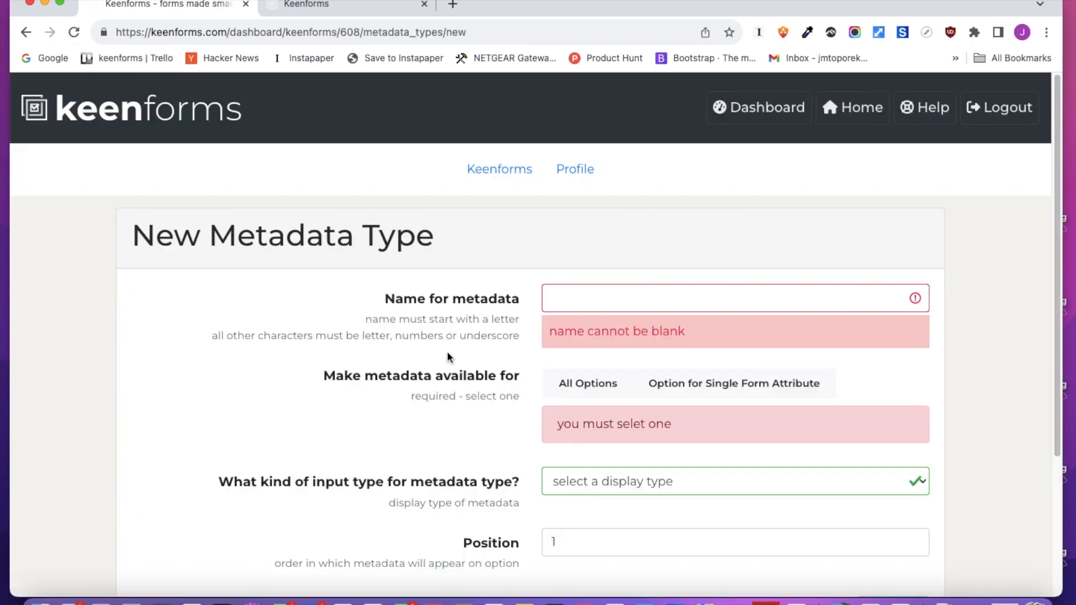
scroll(504, 336, "down", 1)
left_click(626, 280)
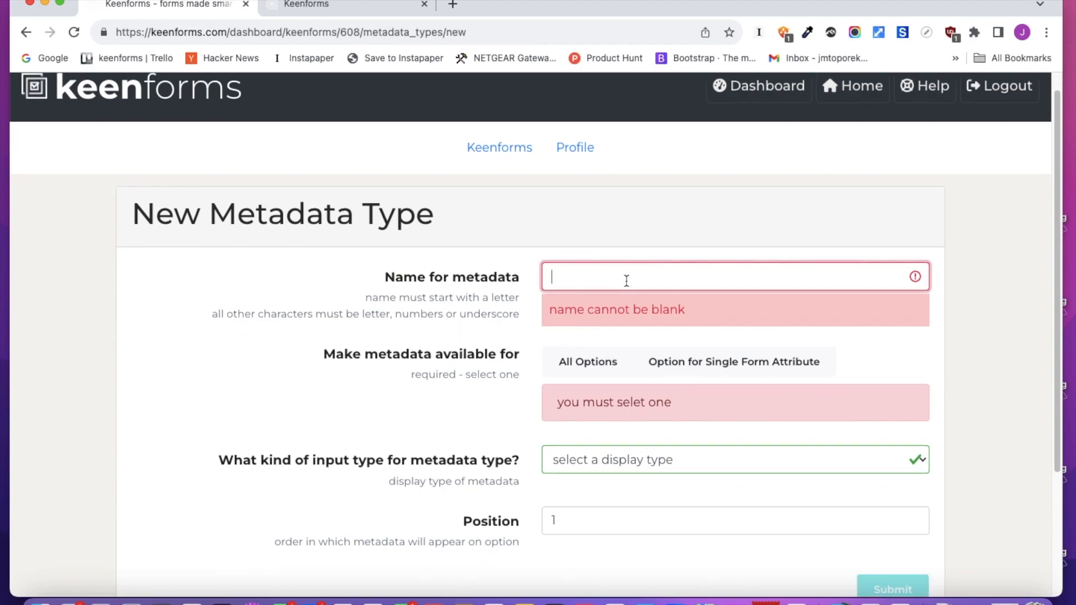
type("map")
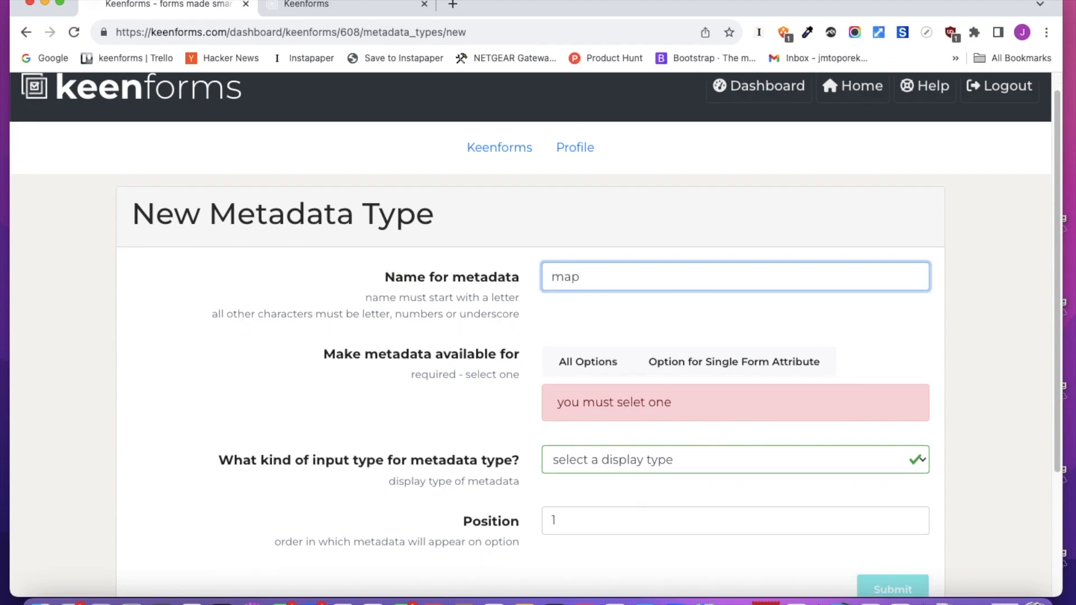
key("BackSpace")
key("BackSpace")
key("BackSpace")
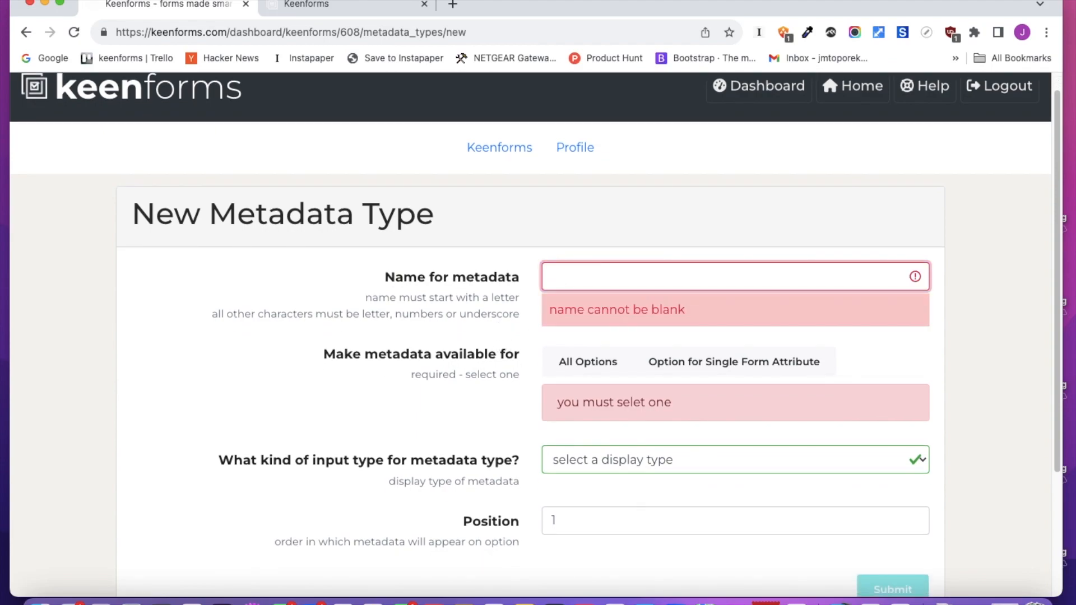
type("pr")
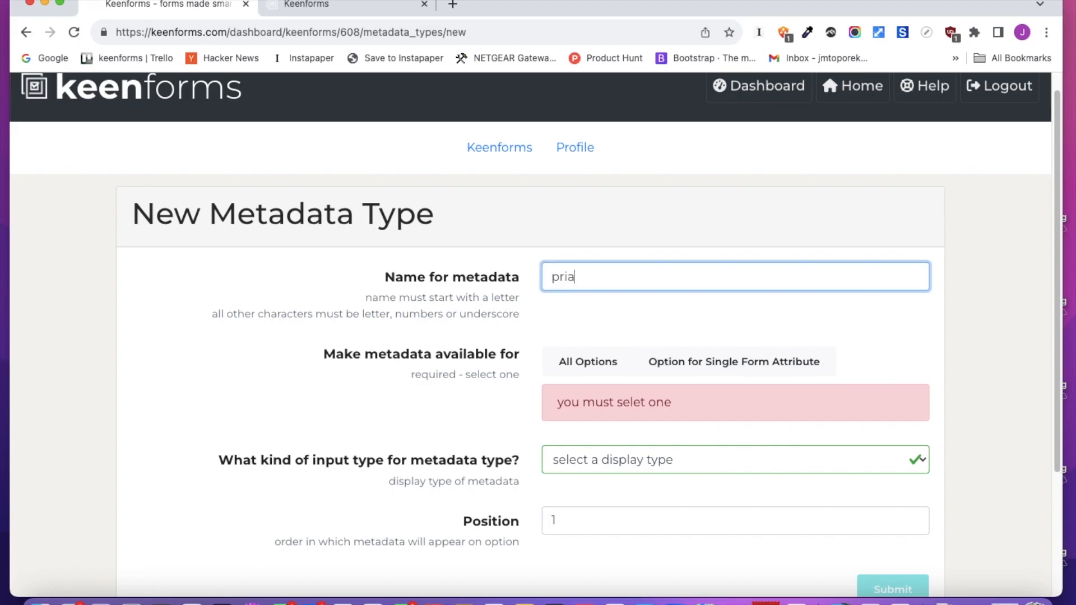
type("ice_maple")
scroll(708, 338, "down", 3)
left_click(775, 235)
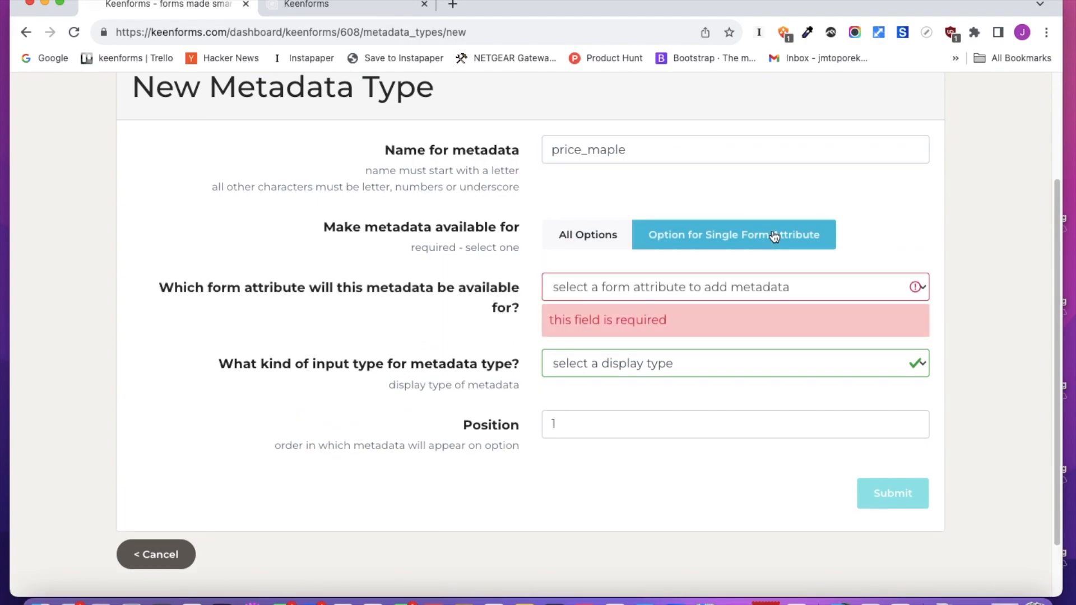
left_click(765, 287)
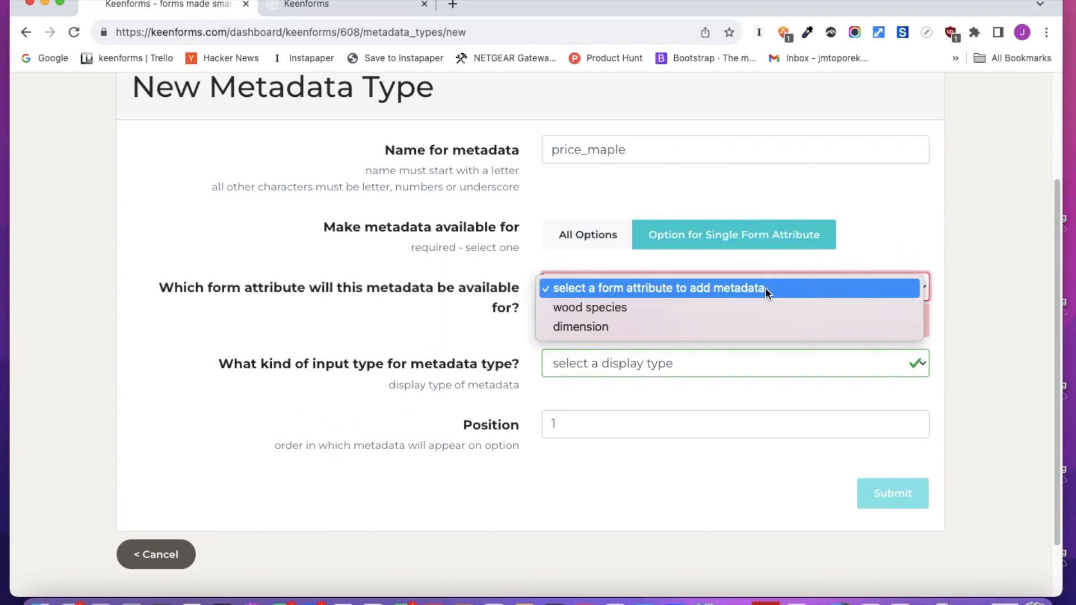
left_click(750, 325)
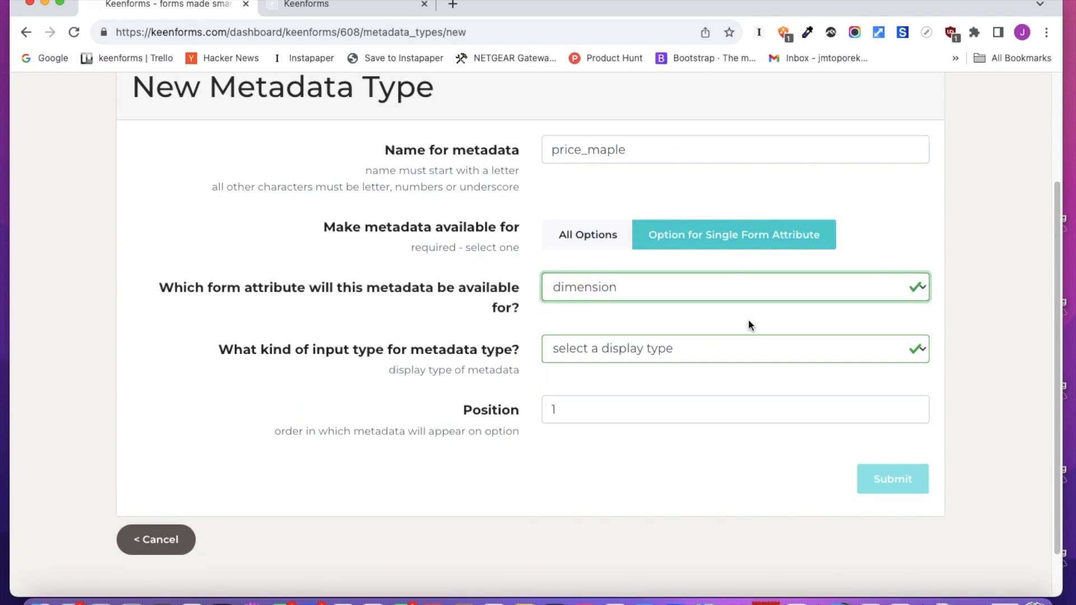
left_click(657, 352)
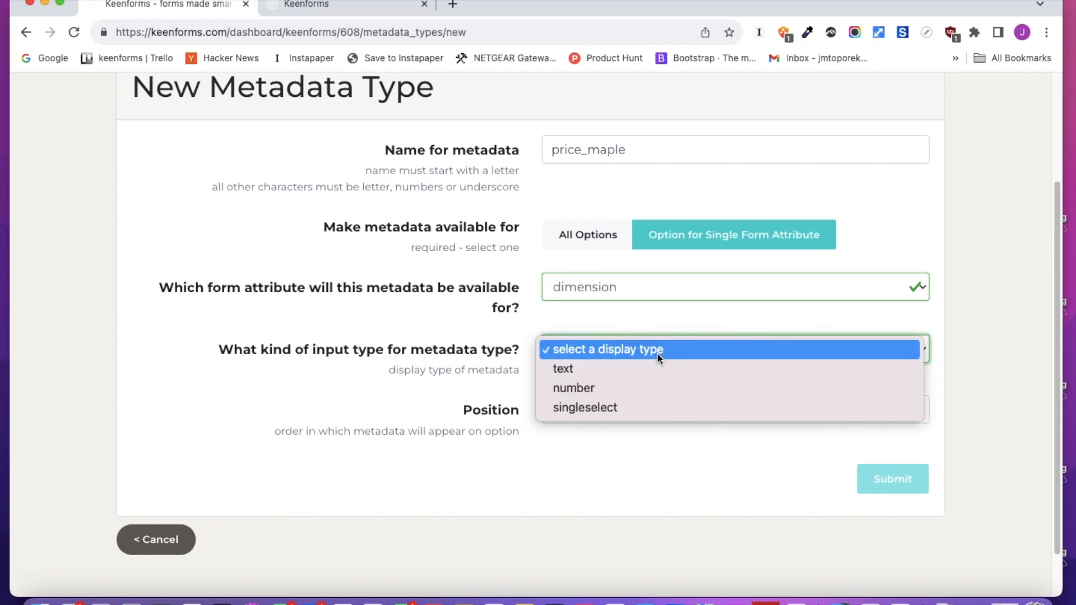
left_click(624, 389)
scroll(623, 389, "down", 1)
left_click(618, 375)
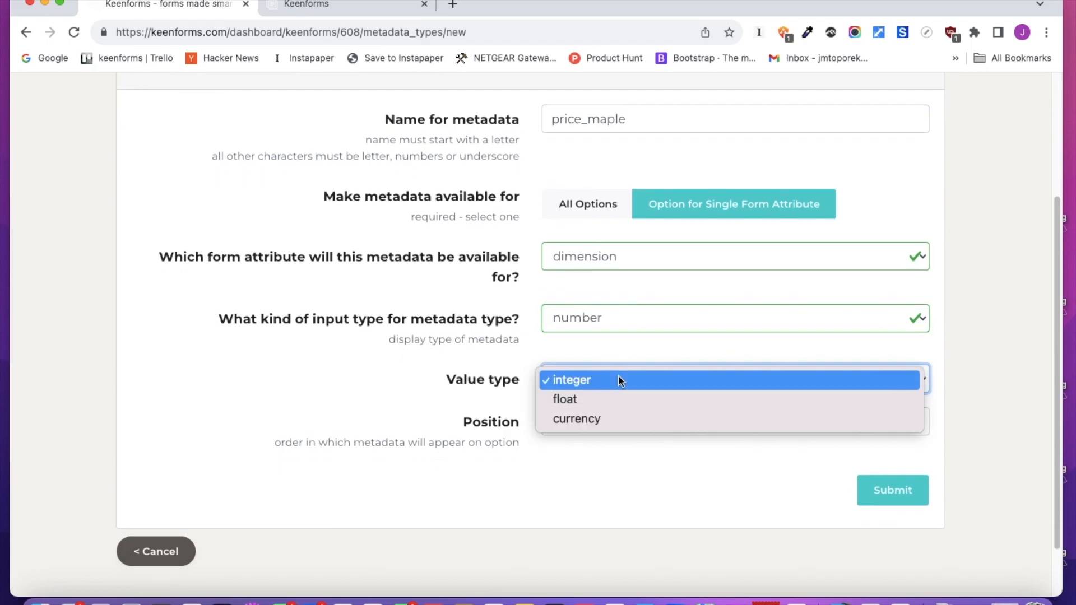
left_click(883, 488)
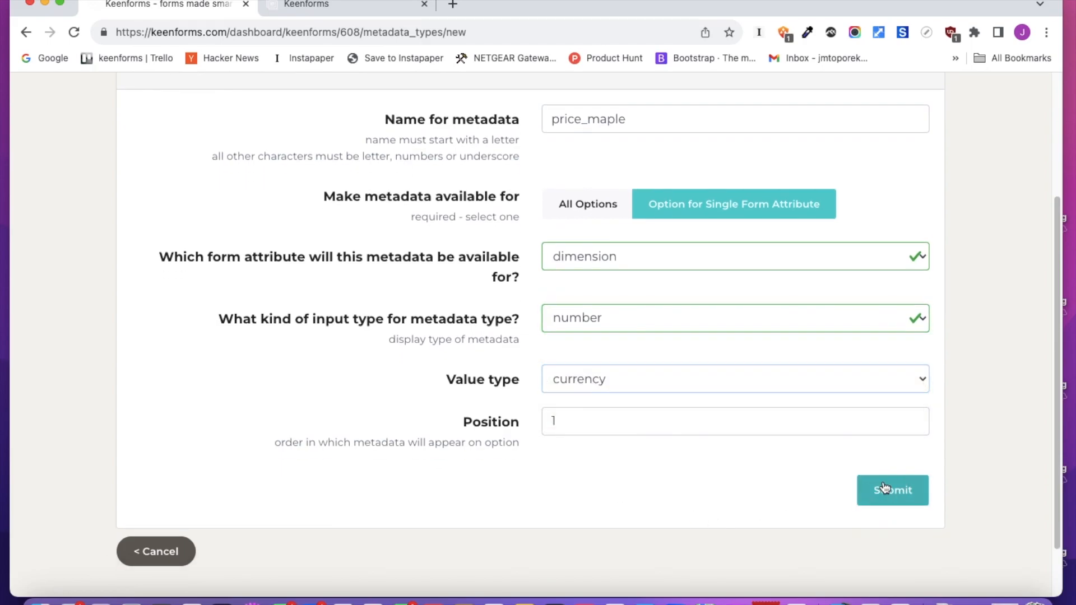
scroll(603, 403, "down", 3)
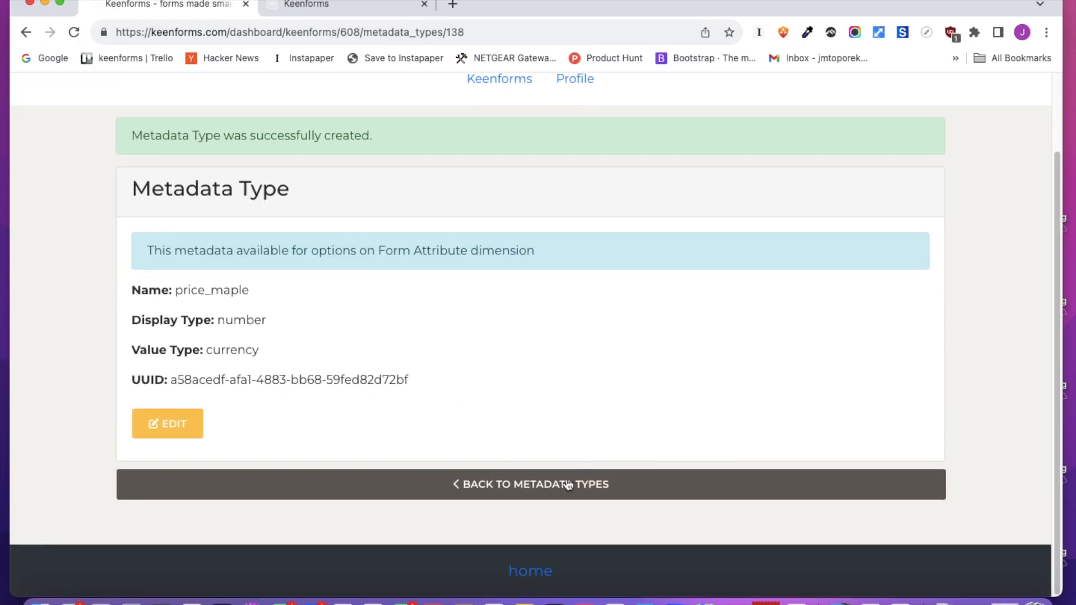
Add a second metadata type price_cherry for the dimension field, with number display and currency value type
left_click(567, 483)
left_click(824, 292)
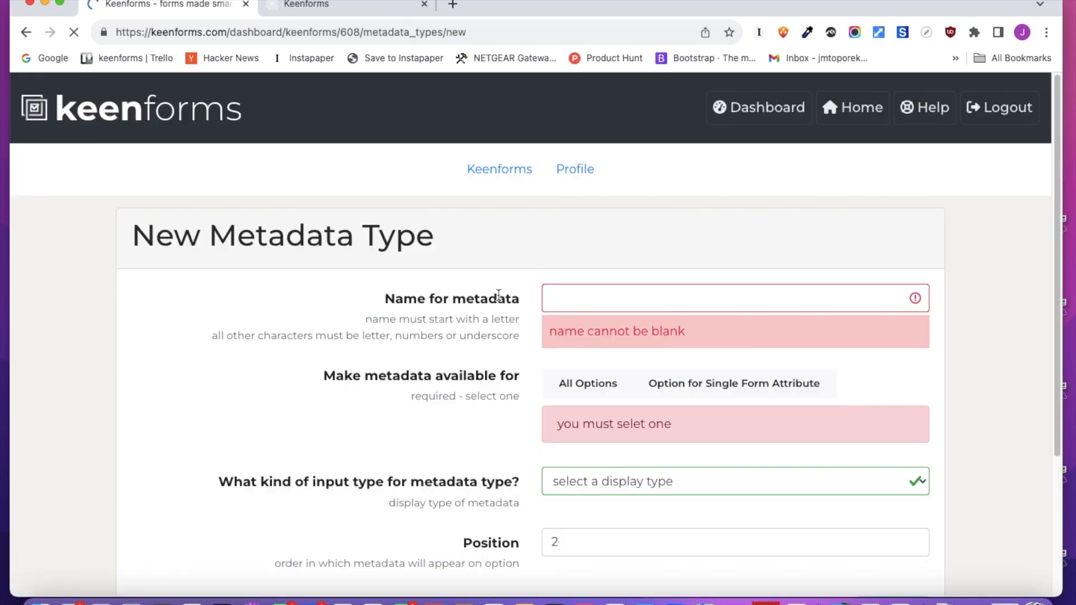
left_click(581, 295)
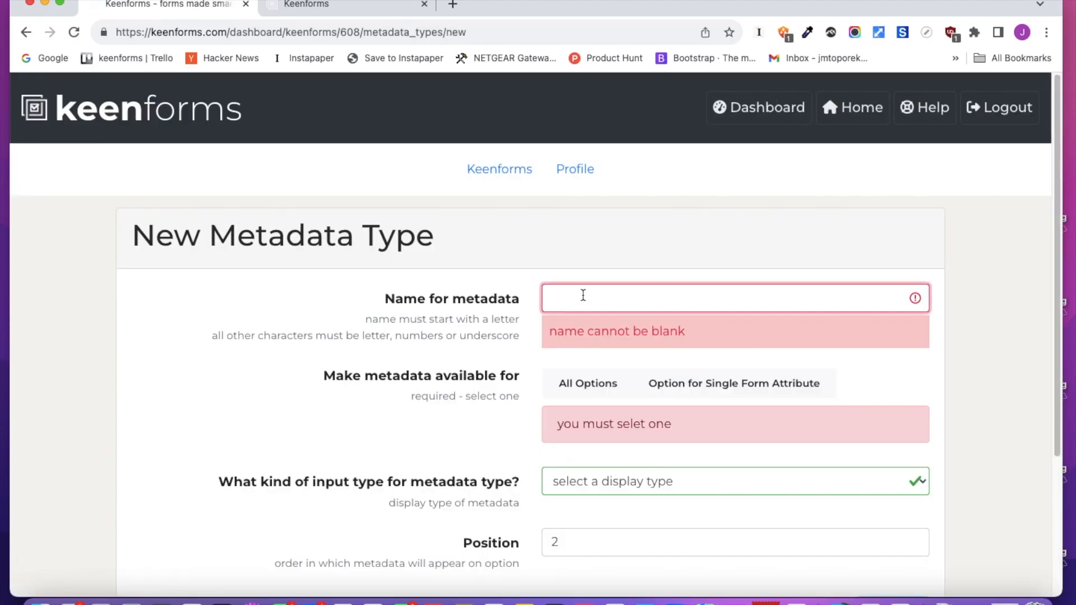
type("price_cherry")
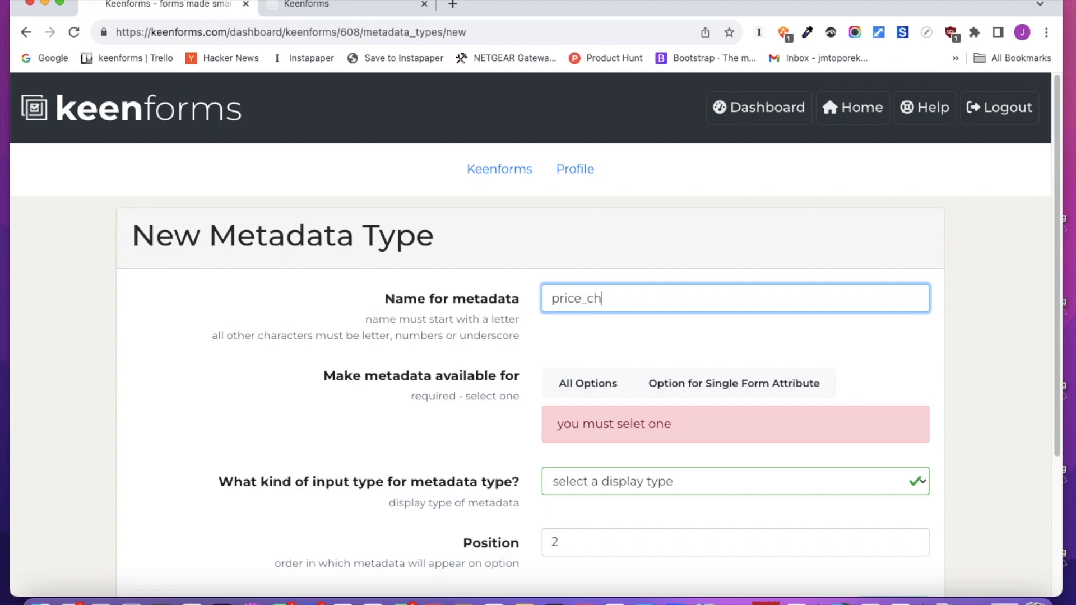
left_click(594, 384)
left_click(678, 384)
left_click(662, 435)
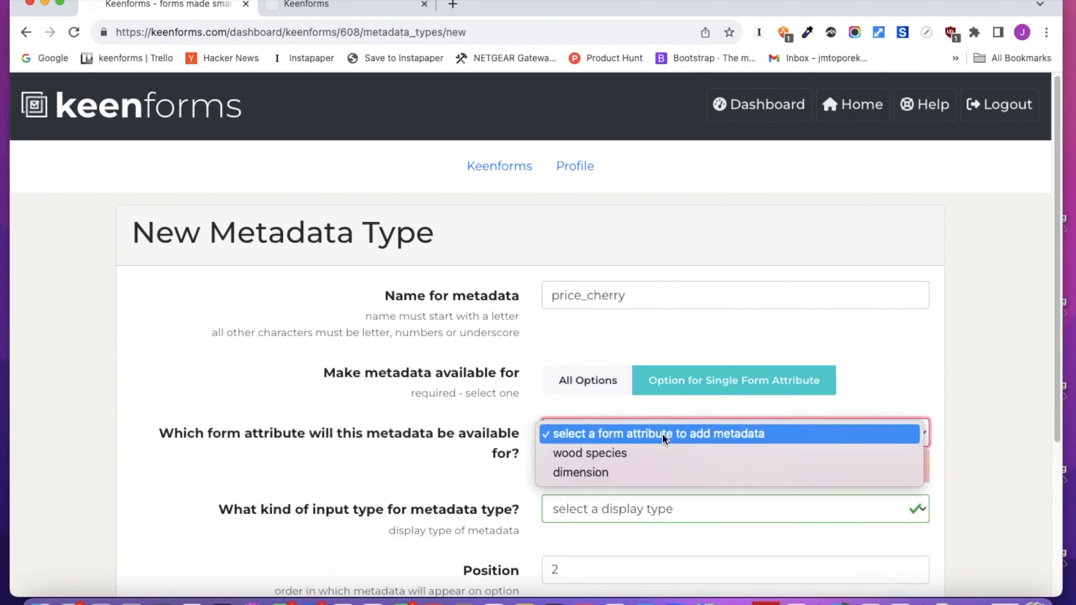
left_click(634, 473)
scroll(695, 410, "down", 4)
left_click(661, 291)
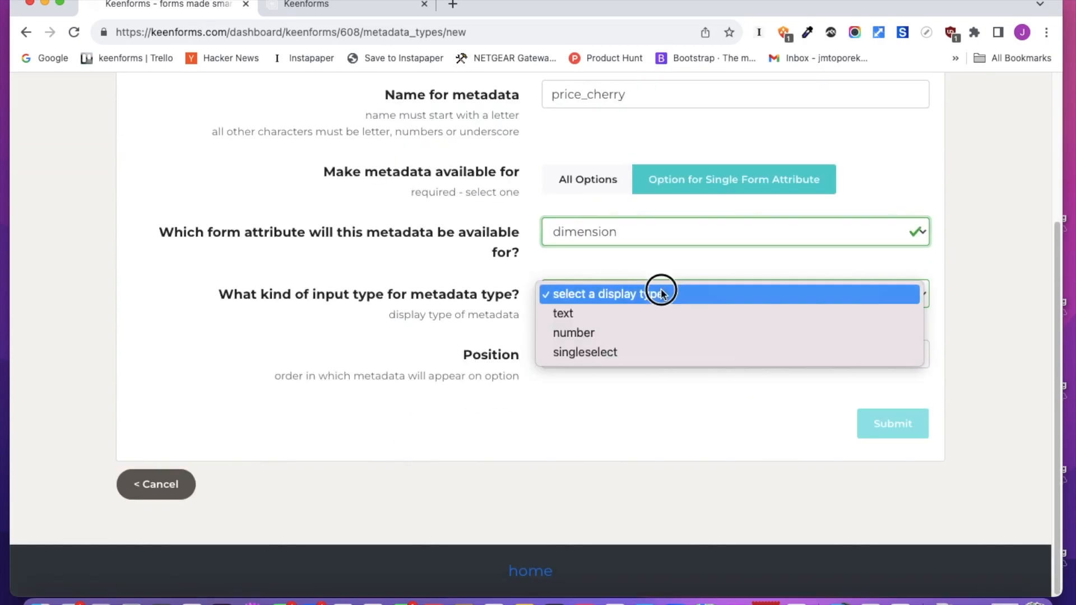
left_click(644, 334)
left_click(600, 355)
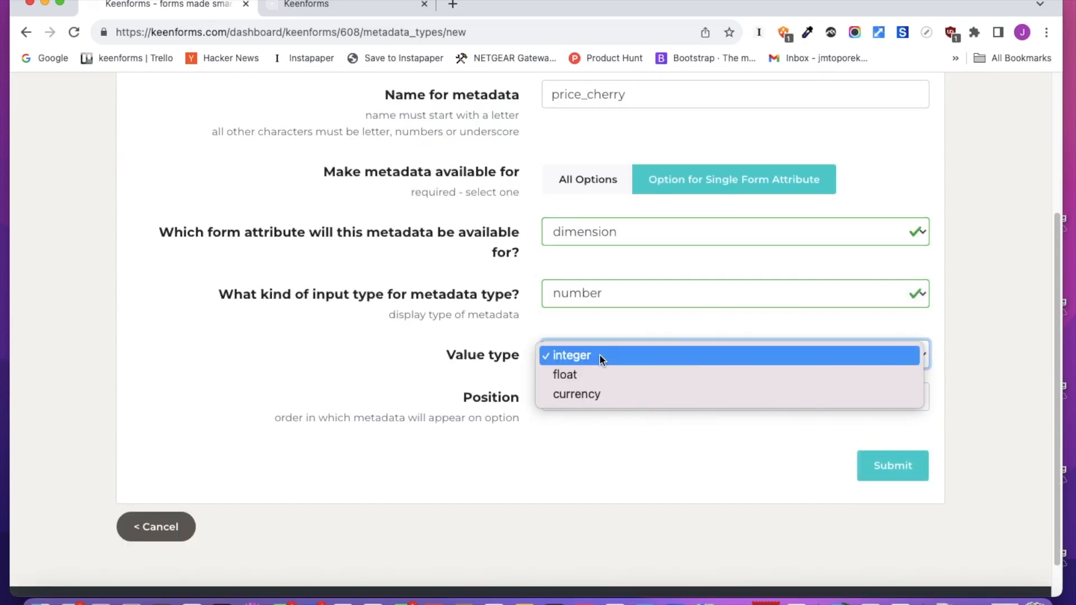
left_click(789, 513)
left_click(887, 474)
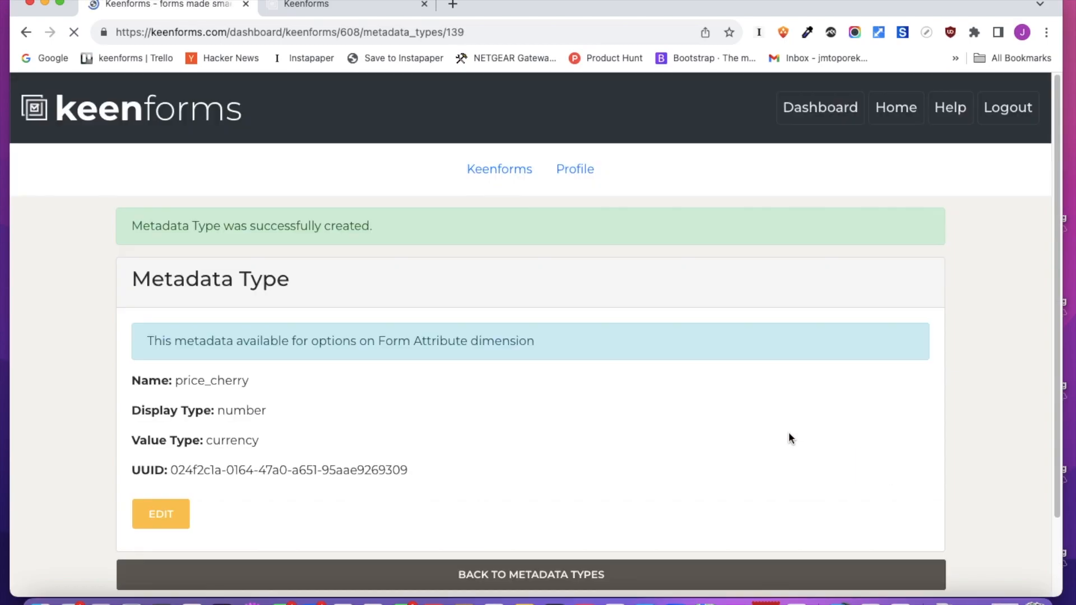
scroll(756, 423, "down", 1)
scroll(756, 429, "down", 2)
Add a third metadata type price_walnut for the dimension field, with number display and currency value type
left_click(659, 489)
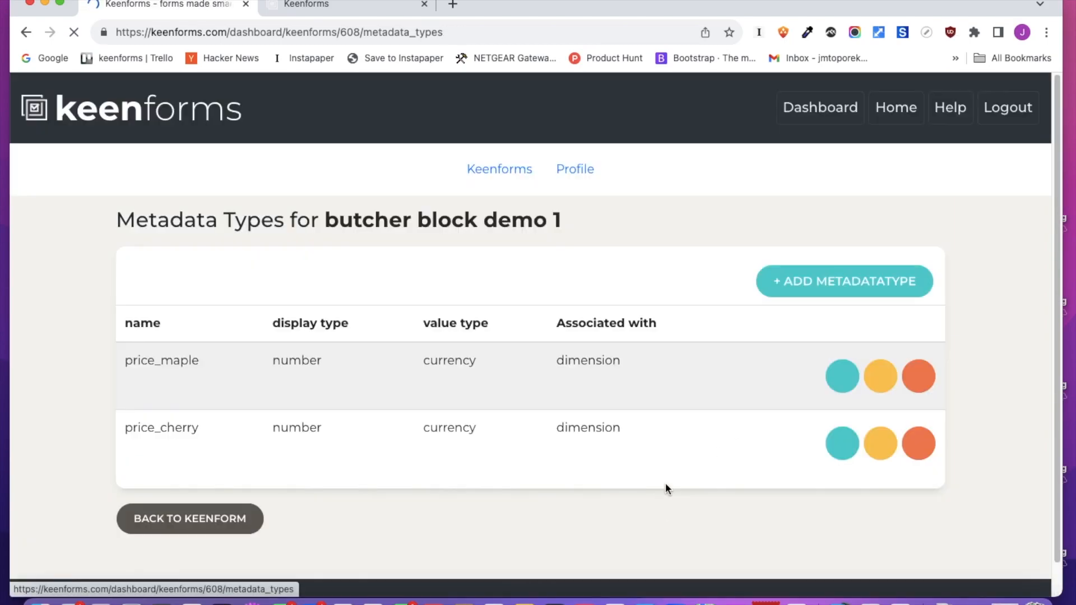
left_click(854, 292)
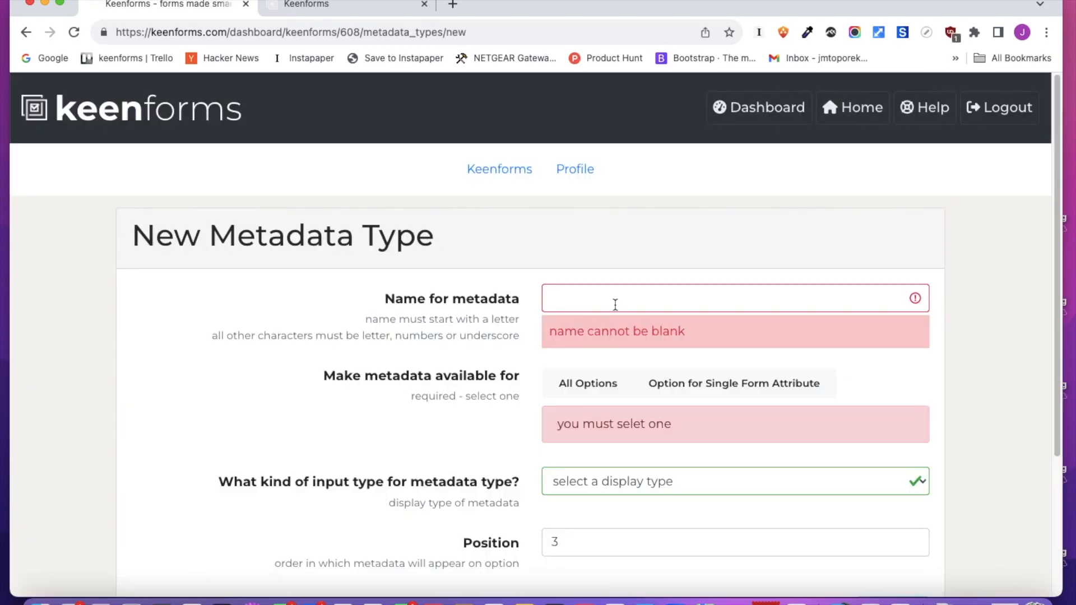
left_click(615, 305)
type("price_walnut")
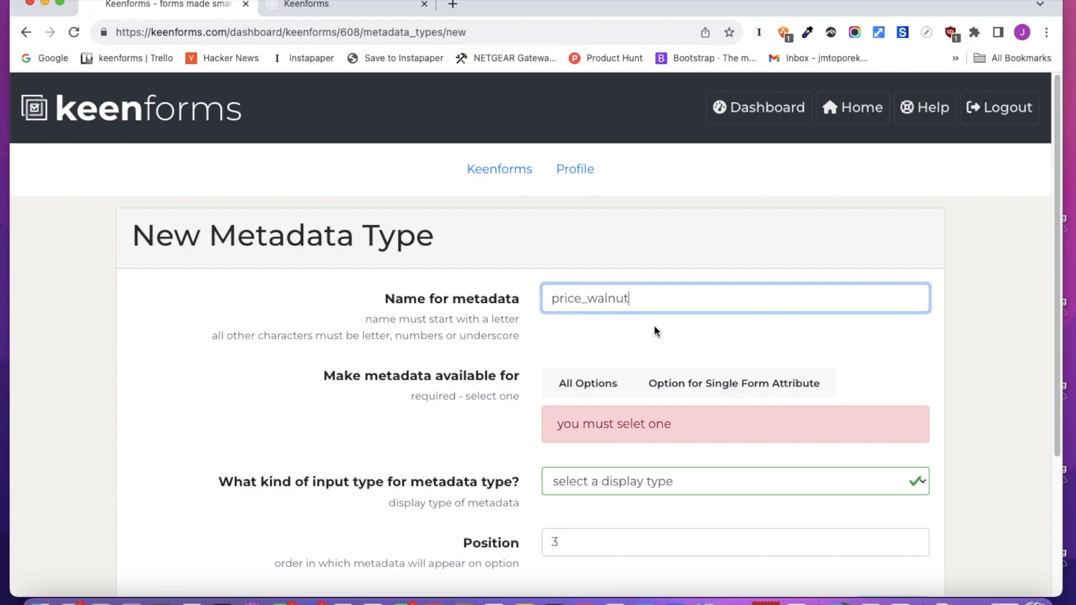
left_click(732, 386)
left_click(584, 434)
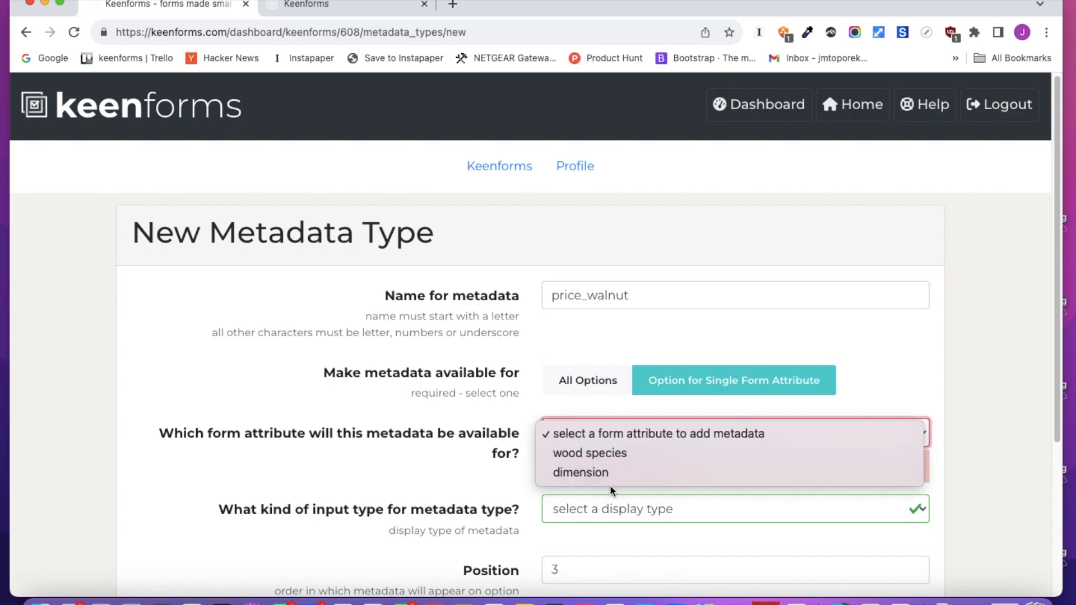
left_click(615, 471)
scroll(661, 426, "down", 4)
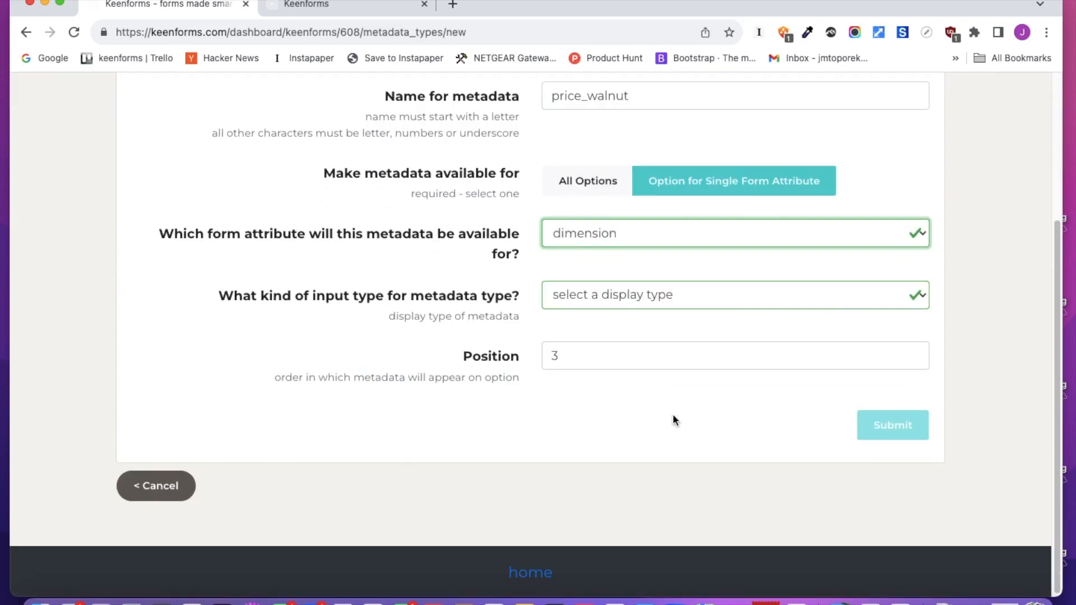
left_click(639, 303)
left_click(614, 333)
scroll(668, 405, "down", 1)
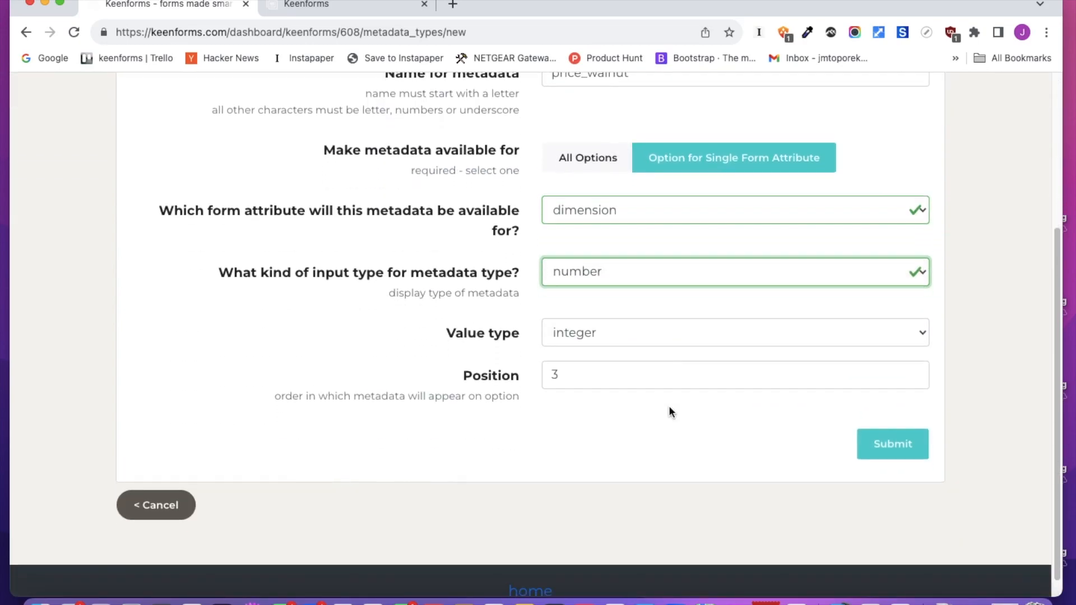
left_click(612, 312)
left_click(593, 351)
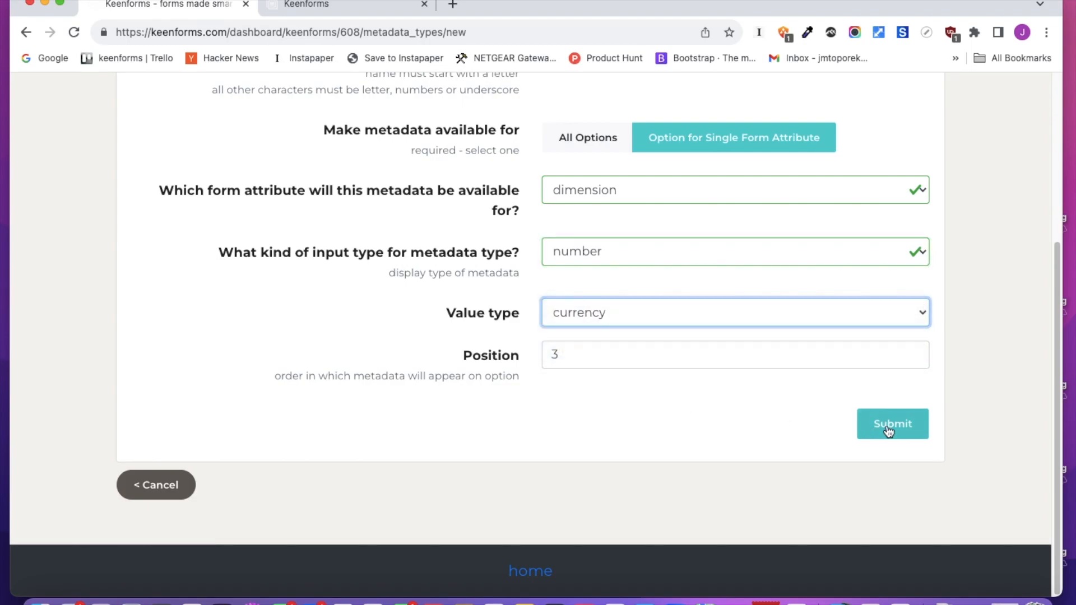
left_click(897, 429)
scroll(729, 393, "down", 2)
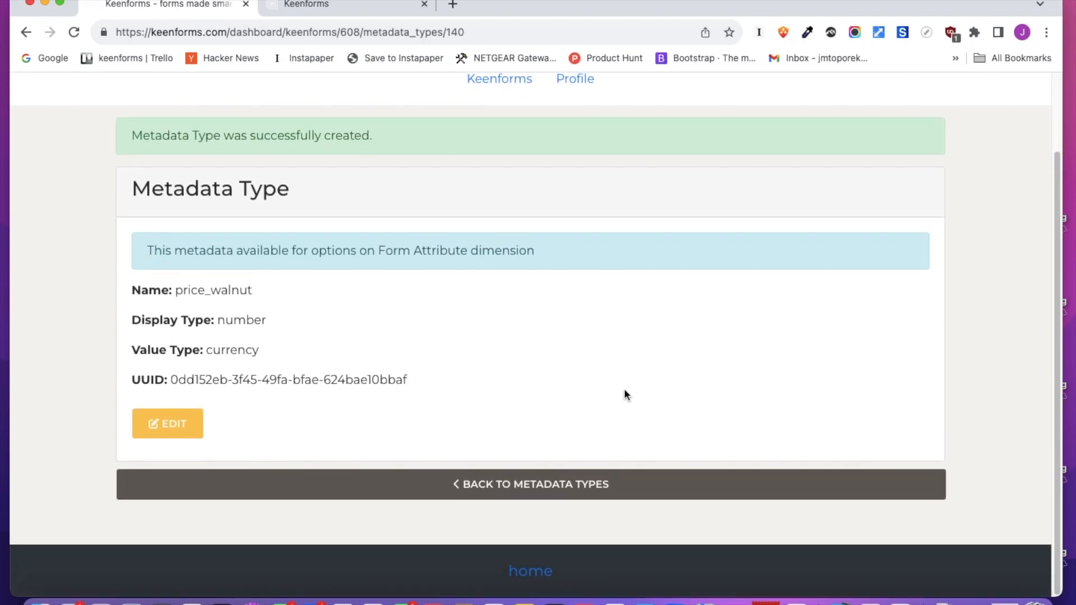
Return to the form editor and open the dimension field for editing
left_click(567, 485)
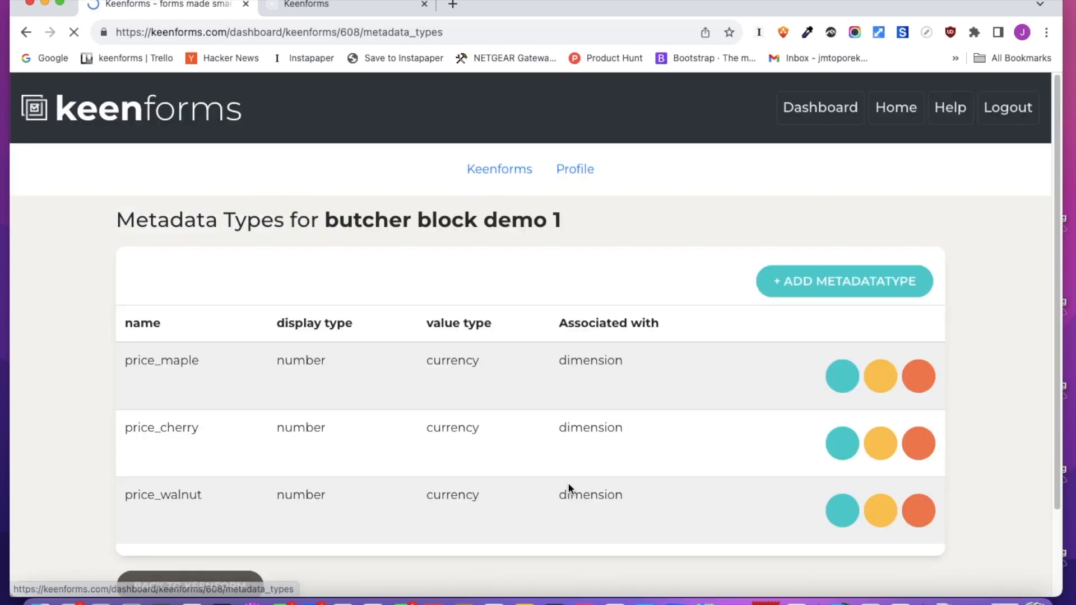
scroll(659, 387, "down", 2)
left_click(226, 491)
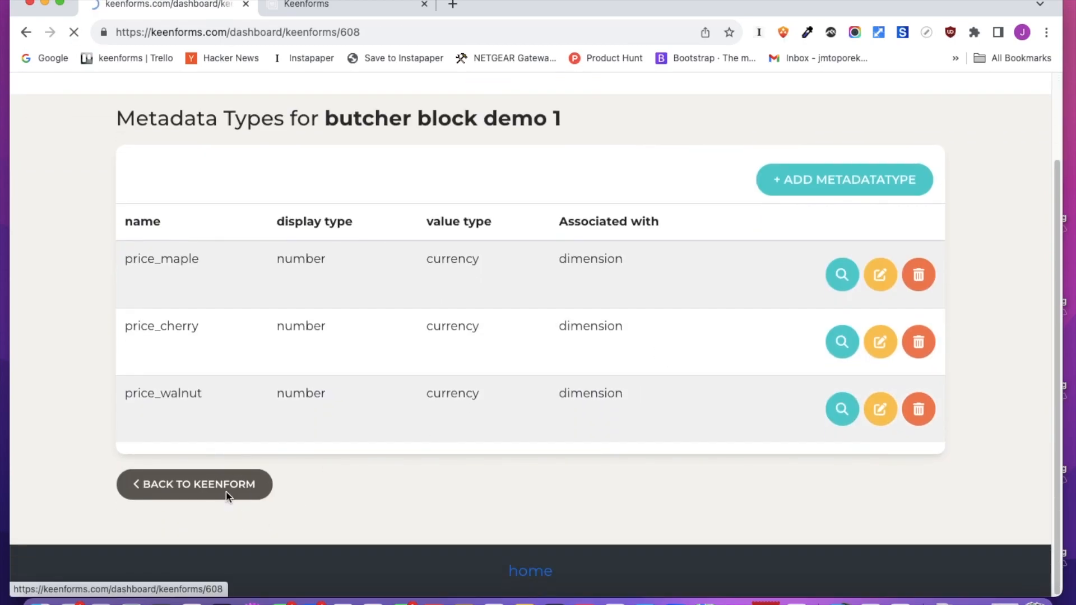
scroll(381, 417, "down", 10)
scroll(318, 290, "up", 3)
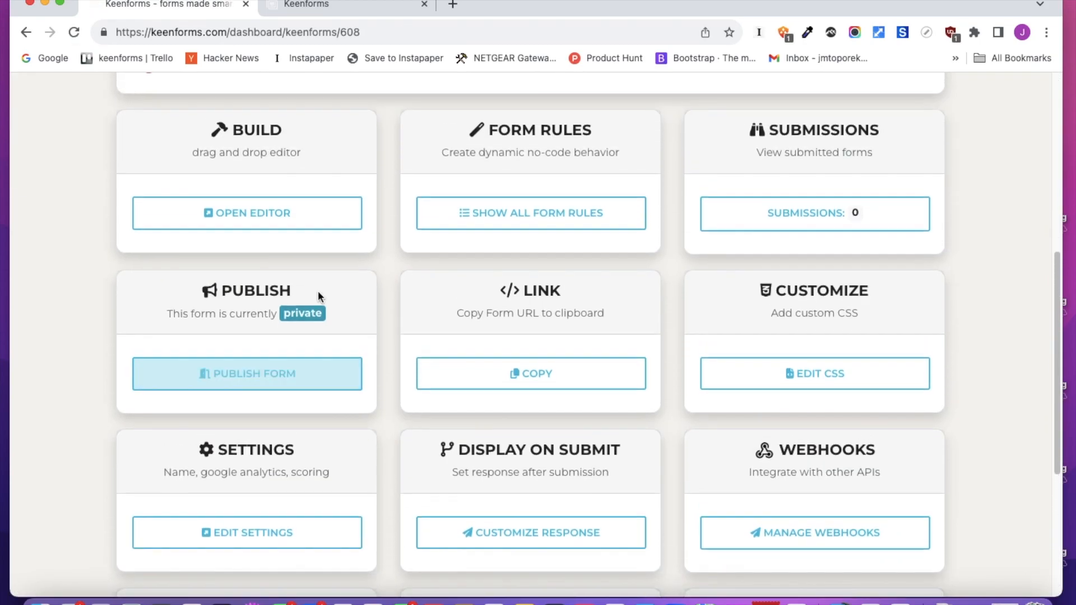
left_click(312, 241)
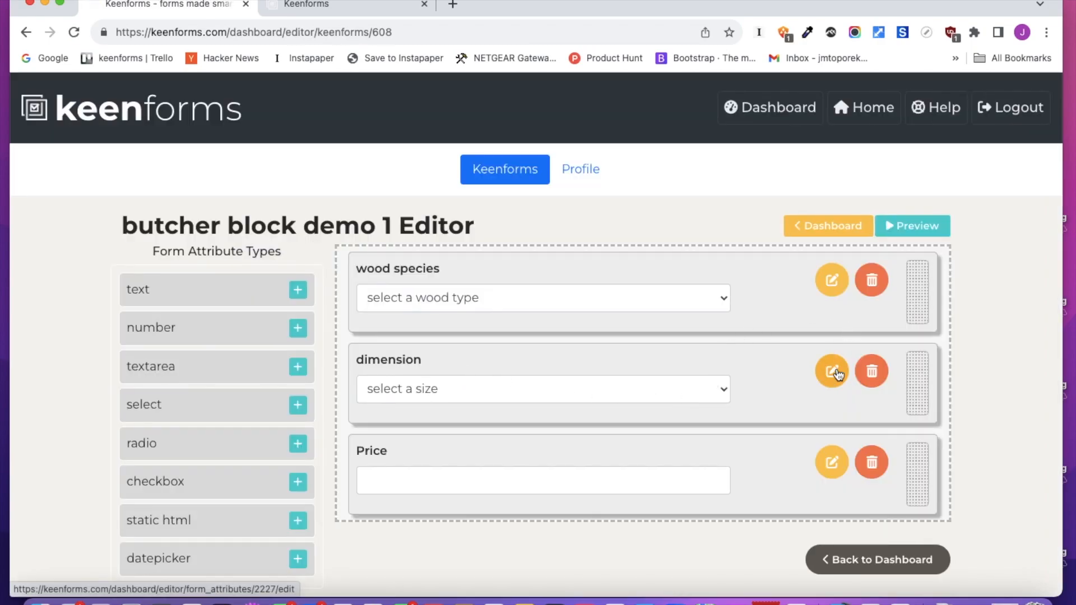
left_click(832, 371)
Set the first size option's additional data prices to 150 for maple, 175 for cherry and 200 for walnut
scroll(456, 369, "down", 15)
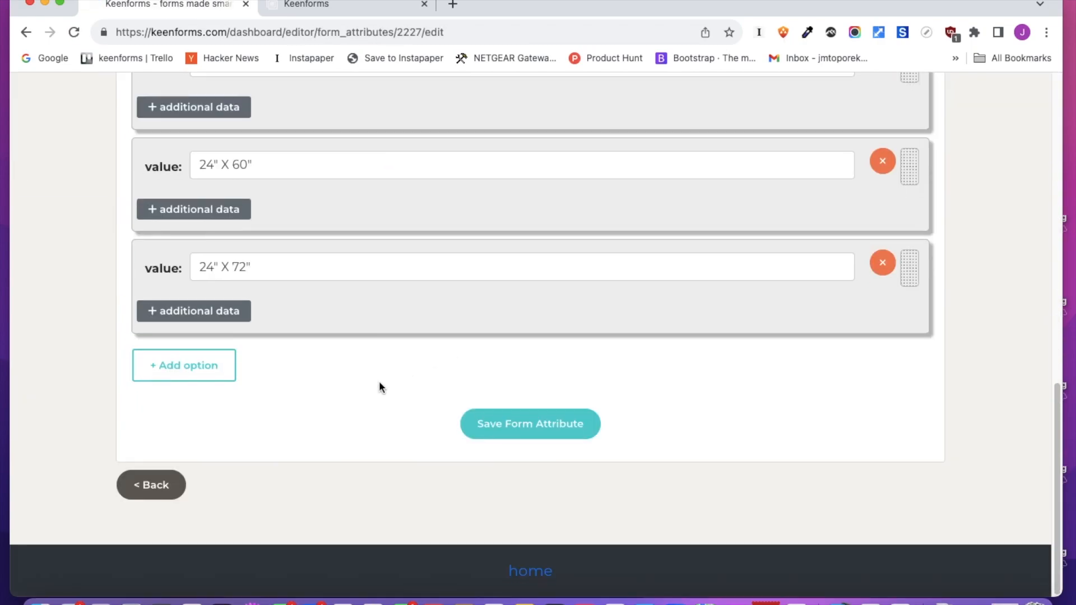
left_click(212, 112)
left_click(468, 195)
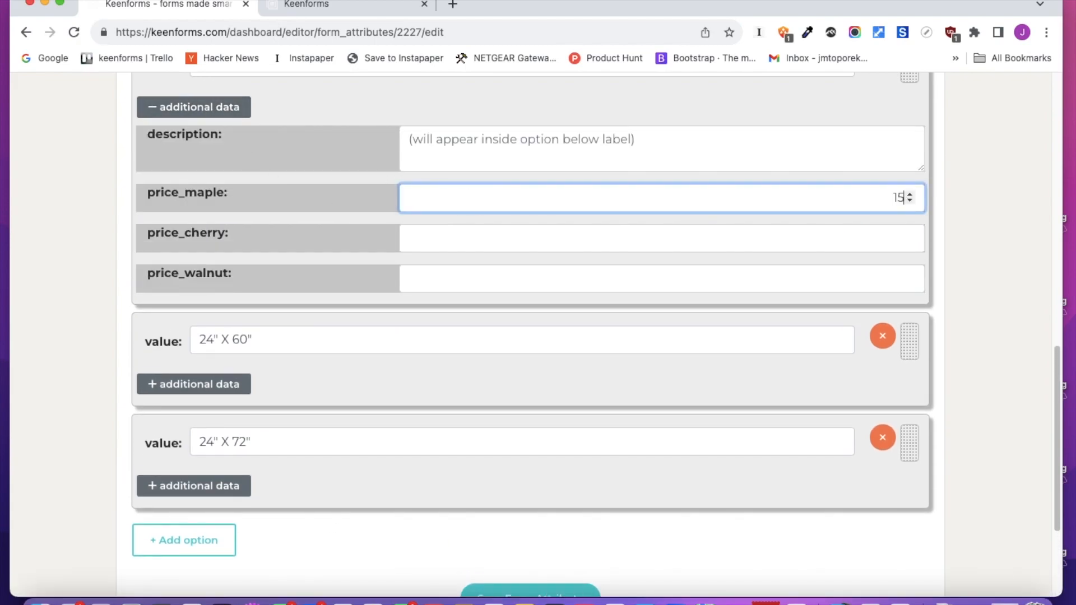
type("150")
key("Tab")
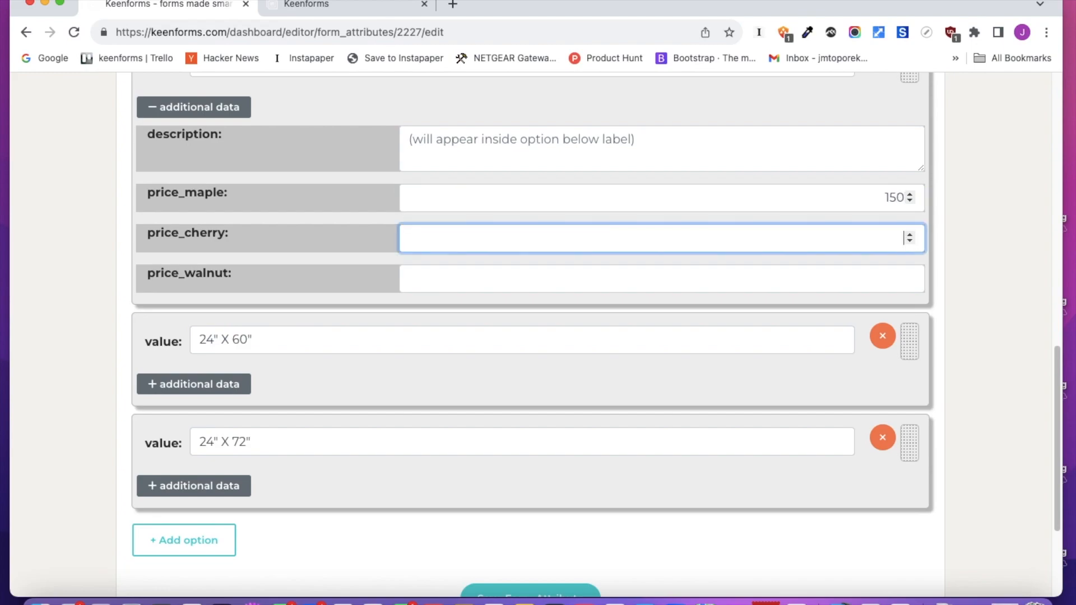
type("175")
key("Tab")
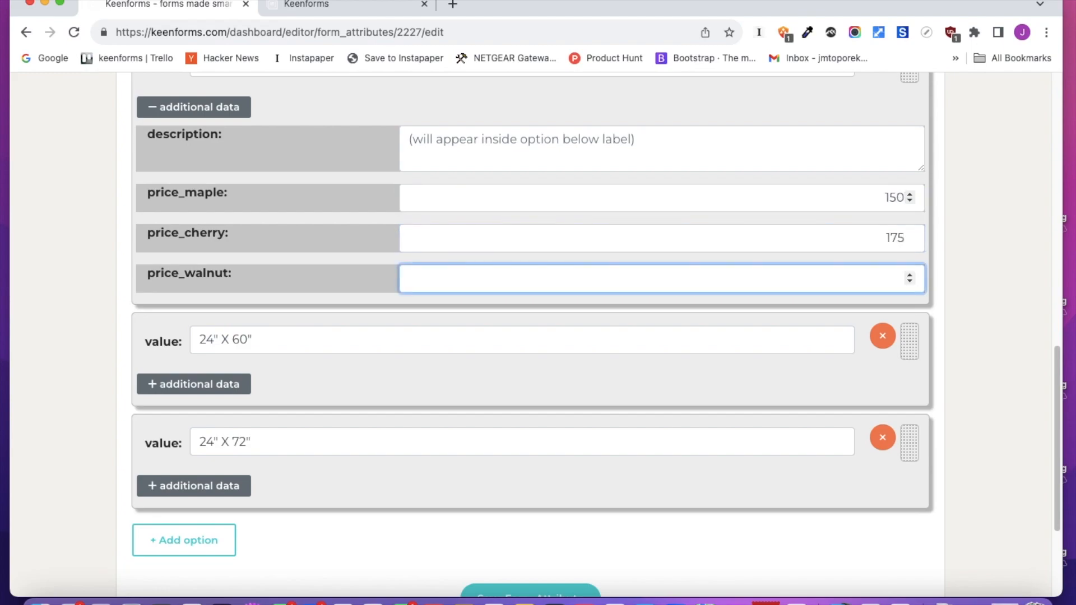
type("200")
Set the 24" X 60" option's prices to 200 for maple, 225 for cherry and 250 for walnut
left_click(206, 385)
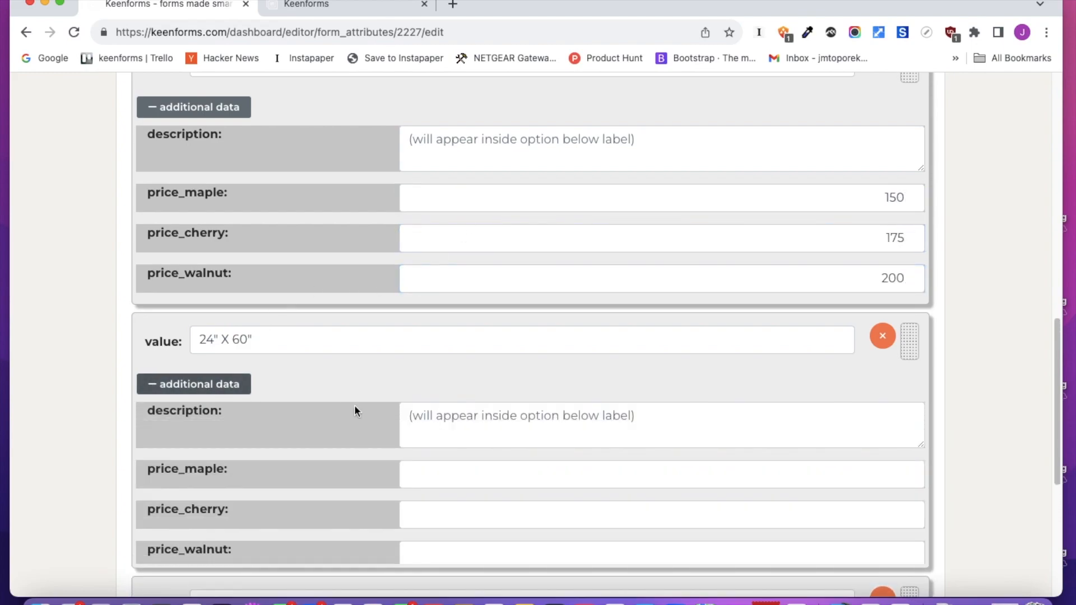
left_click(470, 440)
left_click(447, 472)
key("Tab")
type("225")
key("Tab")
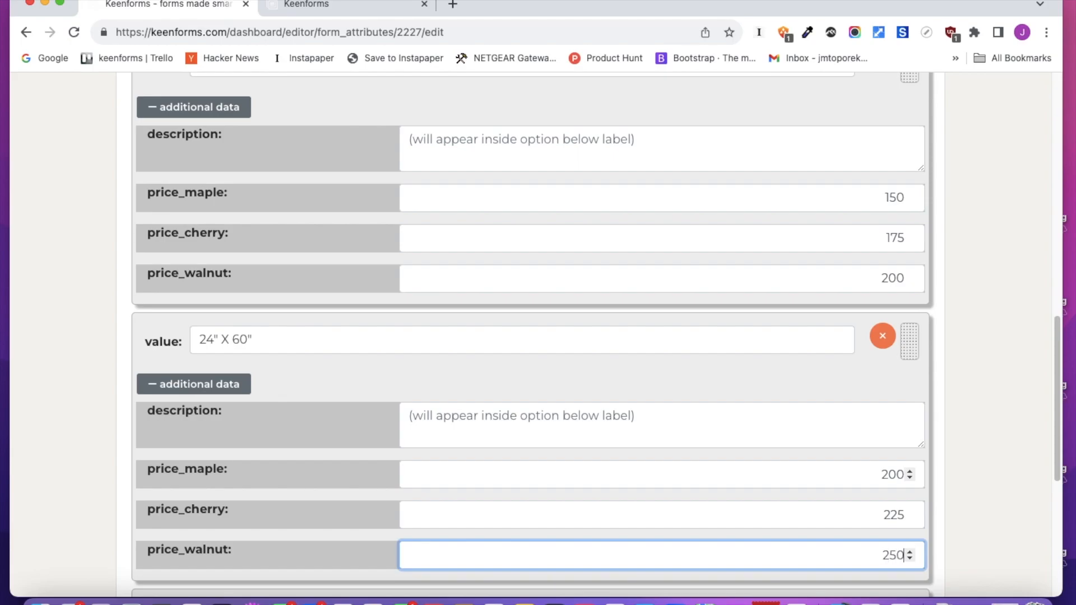
Set the 24" X 72" option's prices to 300 for maple, 350 for cherry and 400 for walnut, and save the field
scroll(386, 463, "down", 6)
left_click(185, 312)
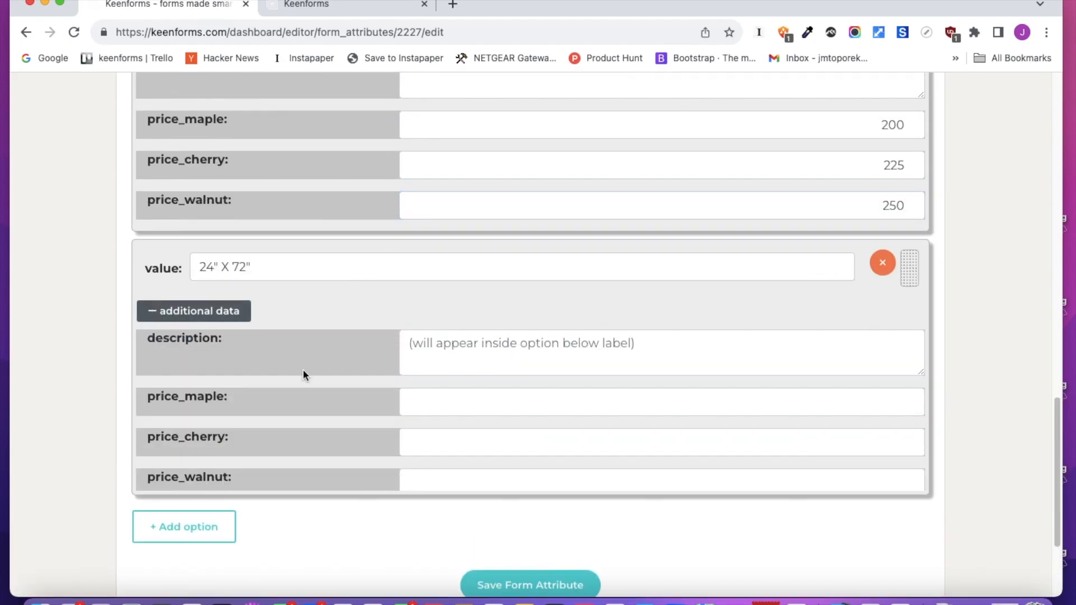
left_click(472, 397)
type("300")
key("Tab")
key("Tab")
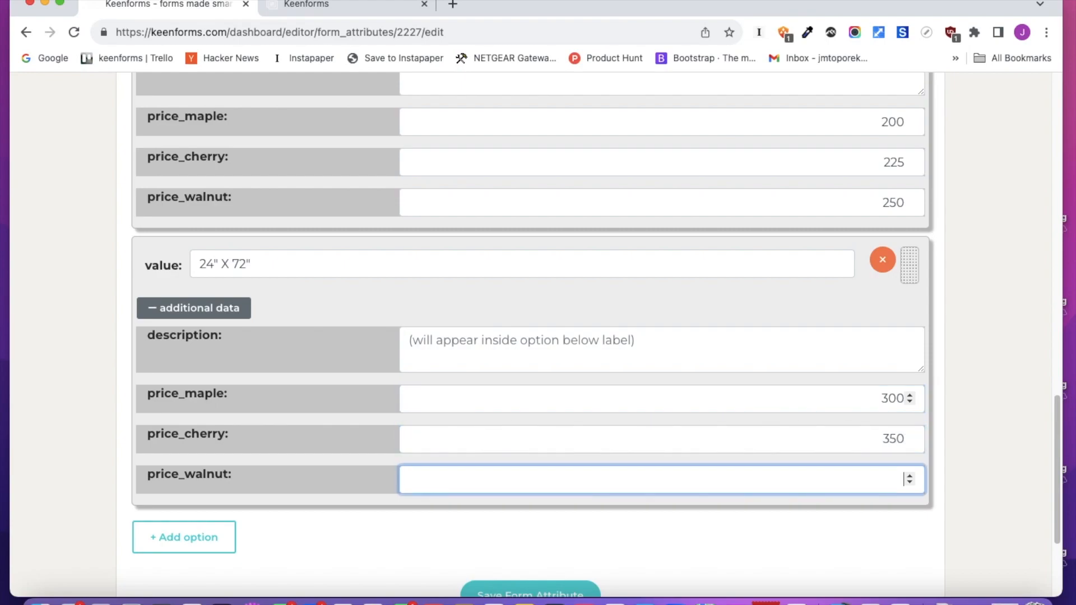
type("400")
scroll(465, 391, "down", 5)
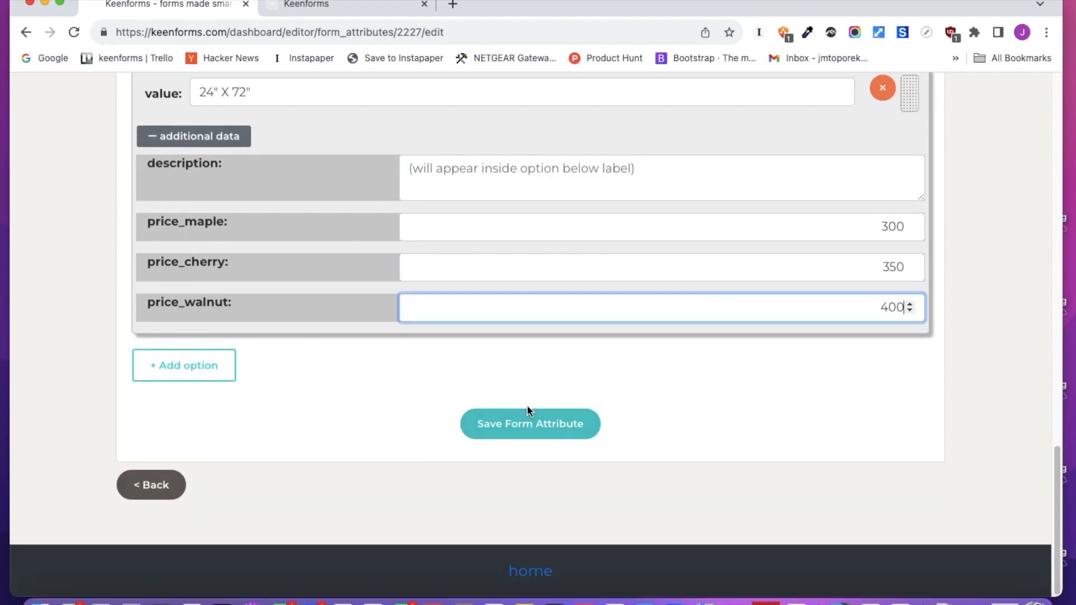
left_click(533, 436)
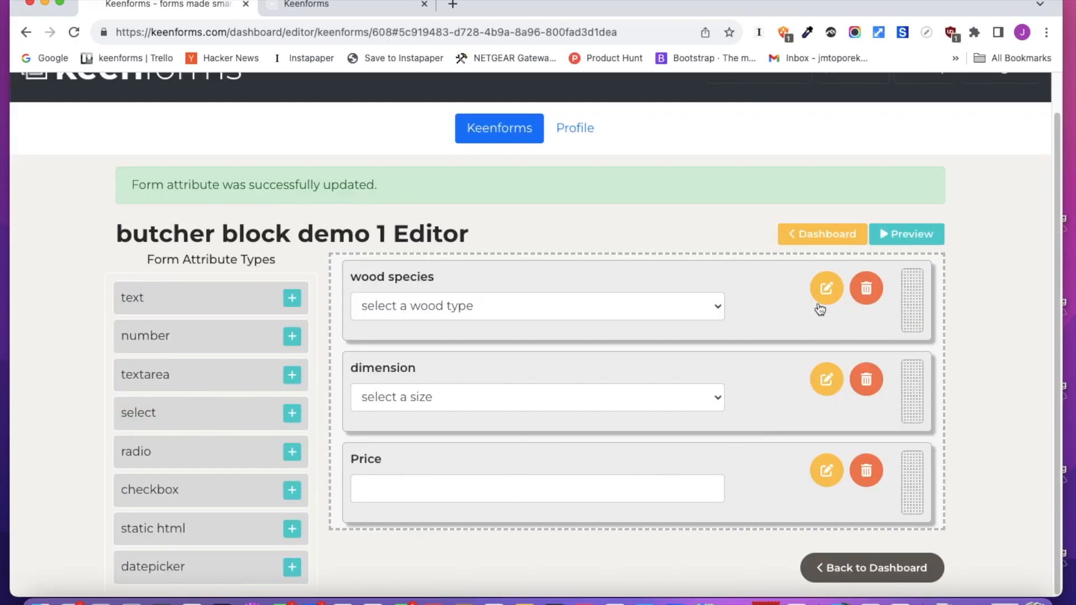
Start a new value-setting form rule from the dashboard with the price field as its target
left_click(822, 234)
scroll(644, 387, "down", 6)
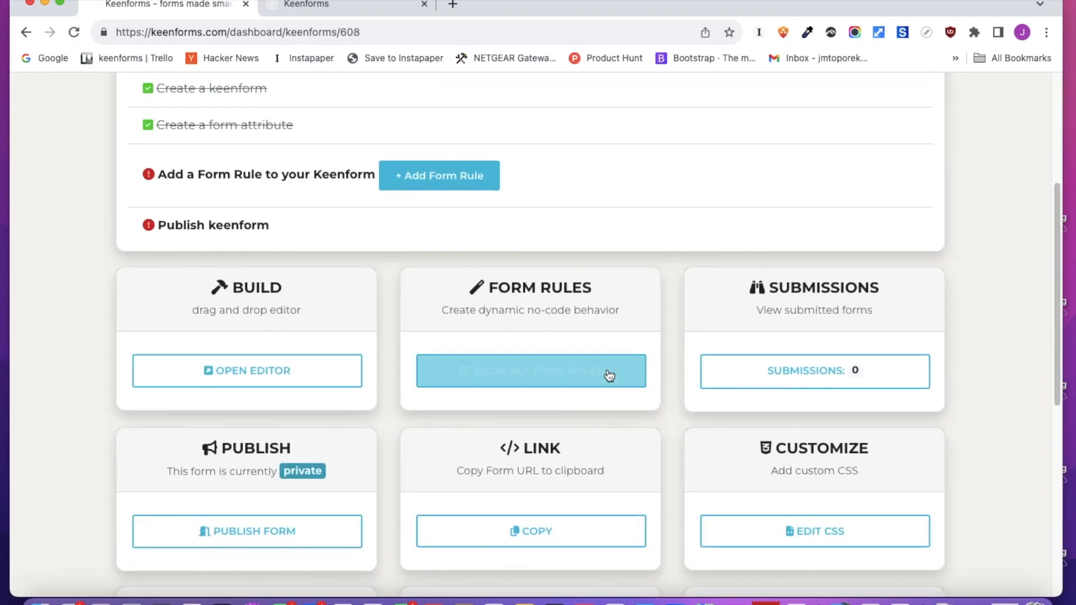
left_click(609, 375)
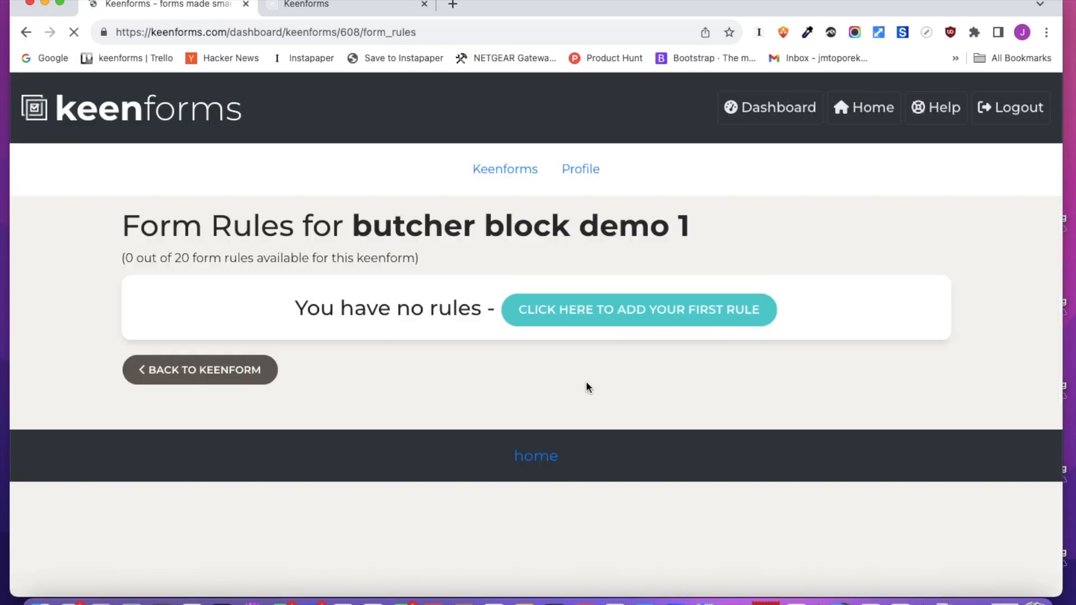
left_click(668, 310)
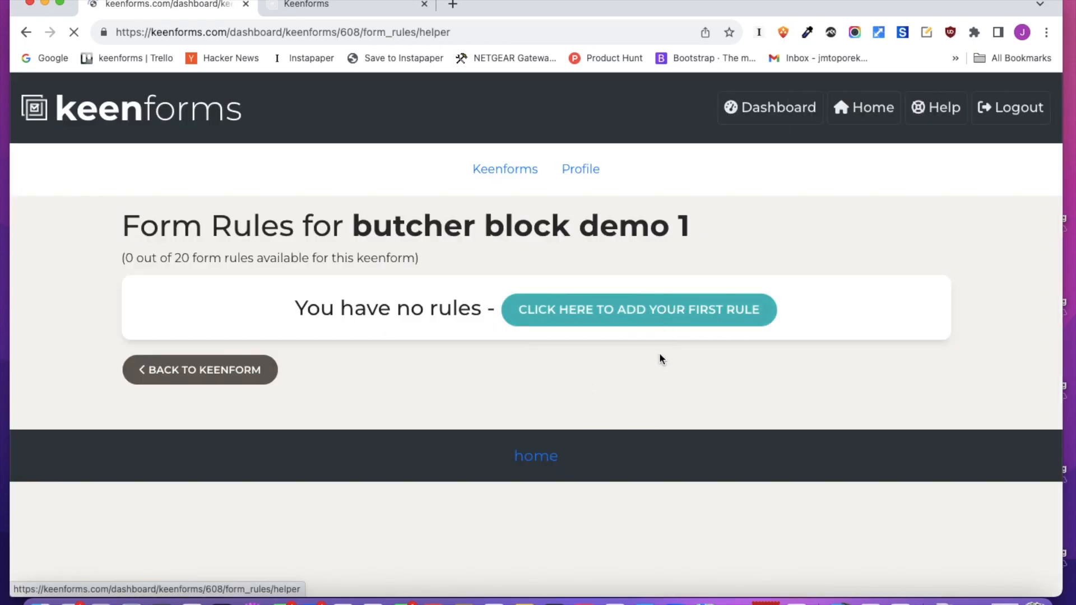
left_click(484, 358)
scroll(526, 397, "down", 5)
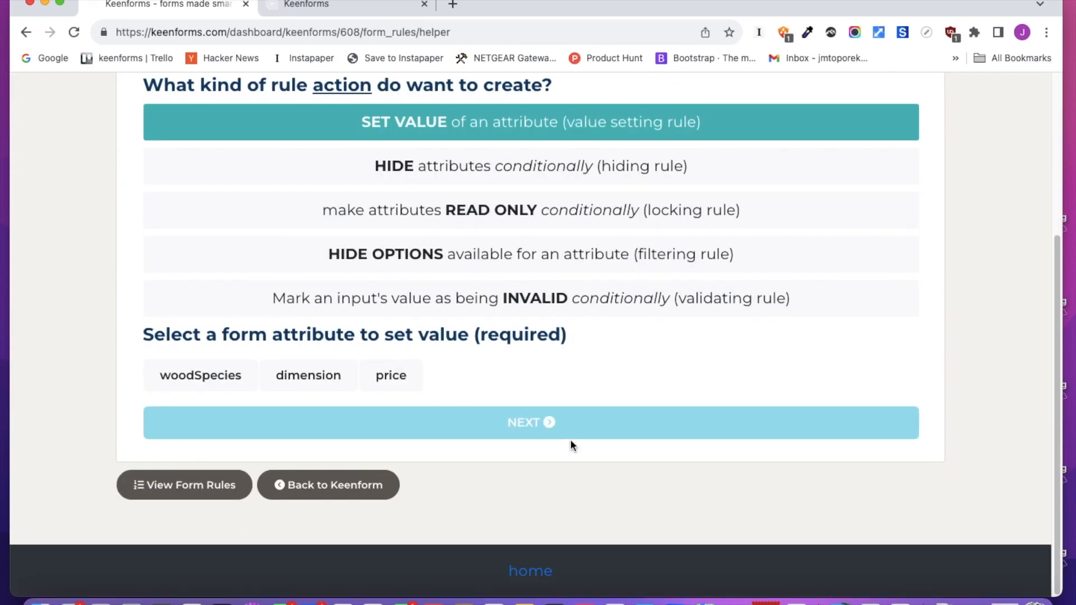
left_click(400, 379)
left_click(476, 430)
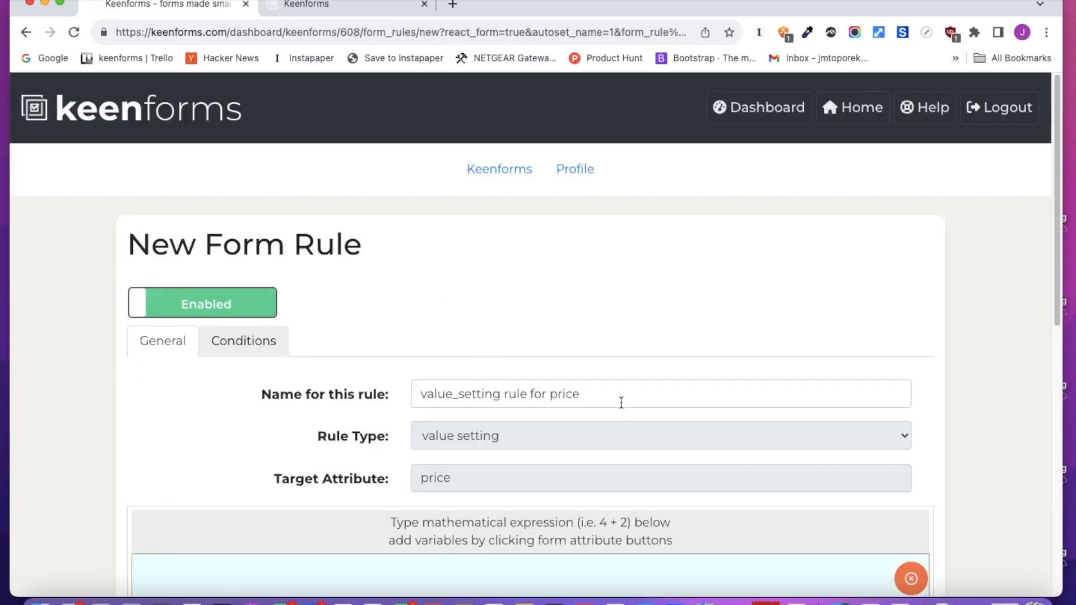
Name the rule "price for maple" and set its expression to dimension.price_maple
left_click_drag(621, 402, 358, 394)
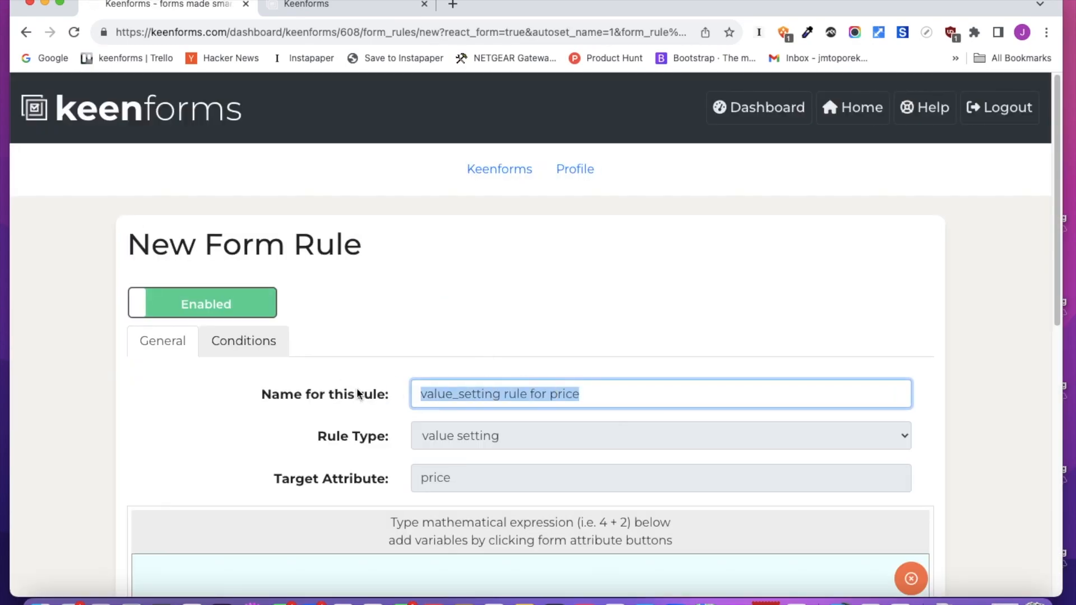
type("price for maple")
scroll(574, 392, "down", 5)
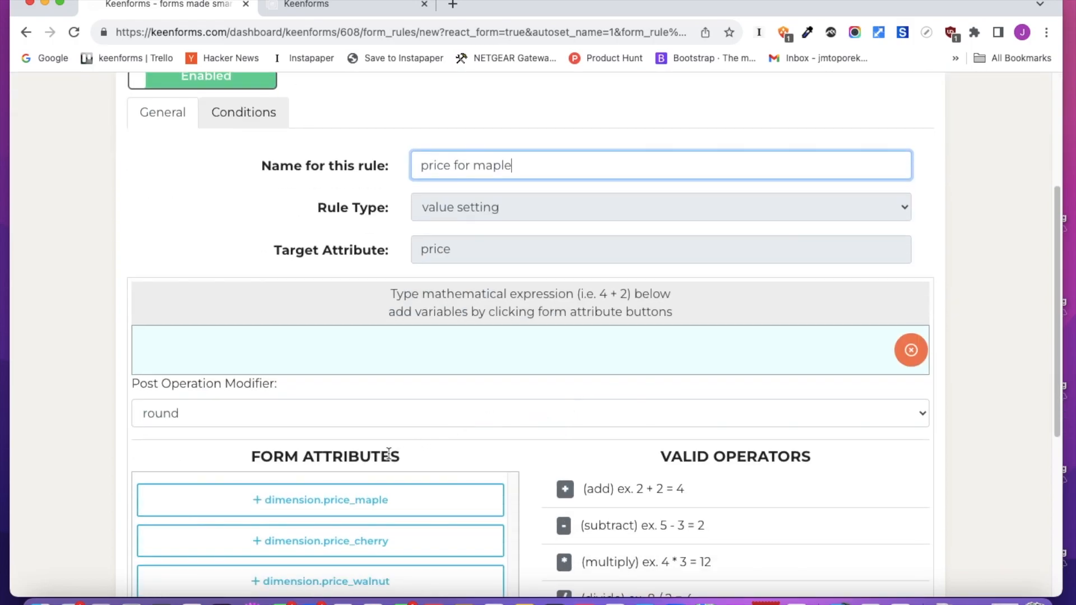
left_click(391, 511)
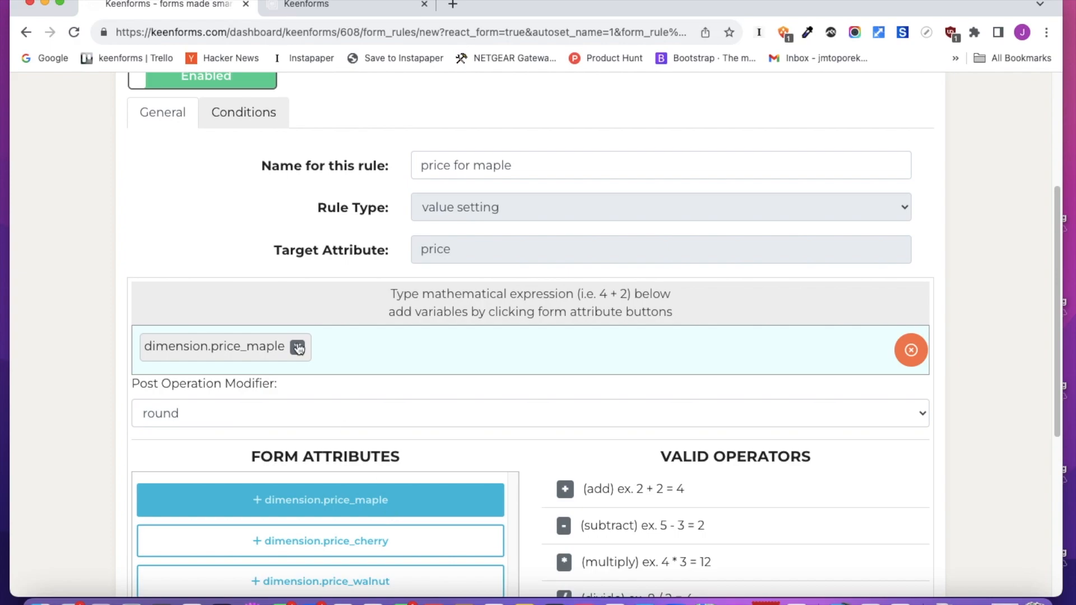
Make the rule run conditionally when the wood species value is equal to the option Maple
scroll(257, 235, "up", 1)
left_click(245, 148)
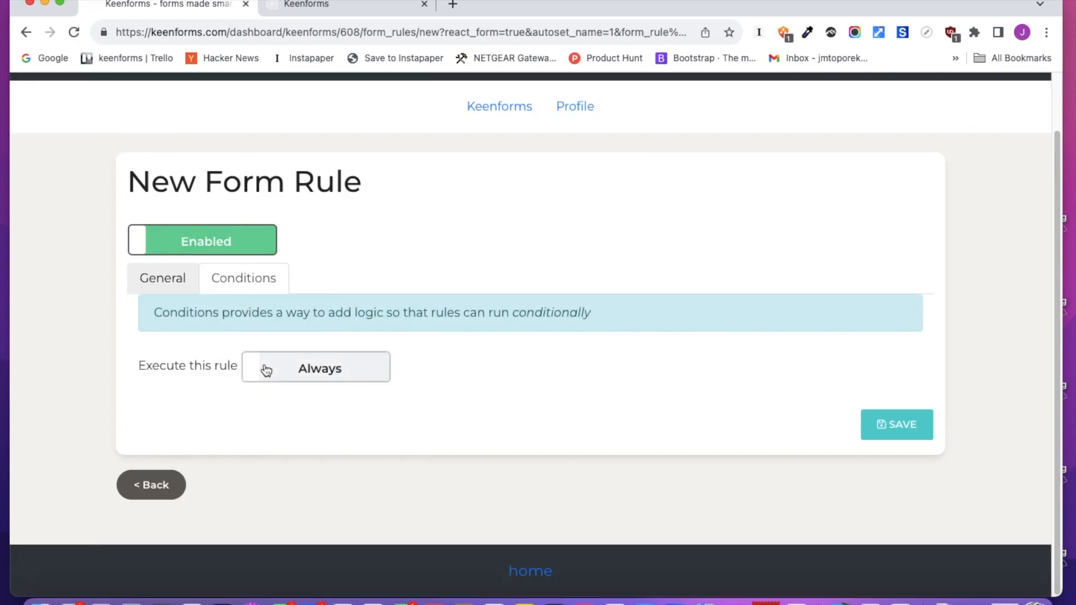
left_click(266, 368)
scroll(361, 356, "down", 3)
left_click(283, 394)
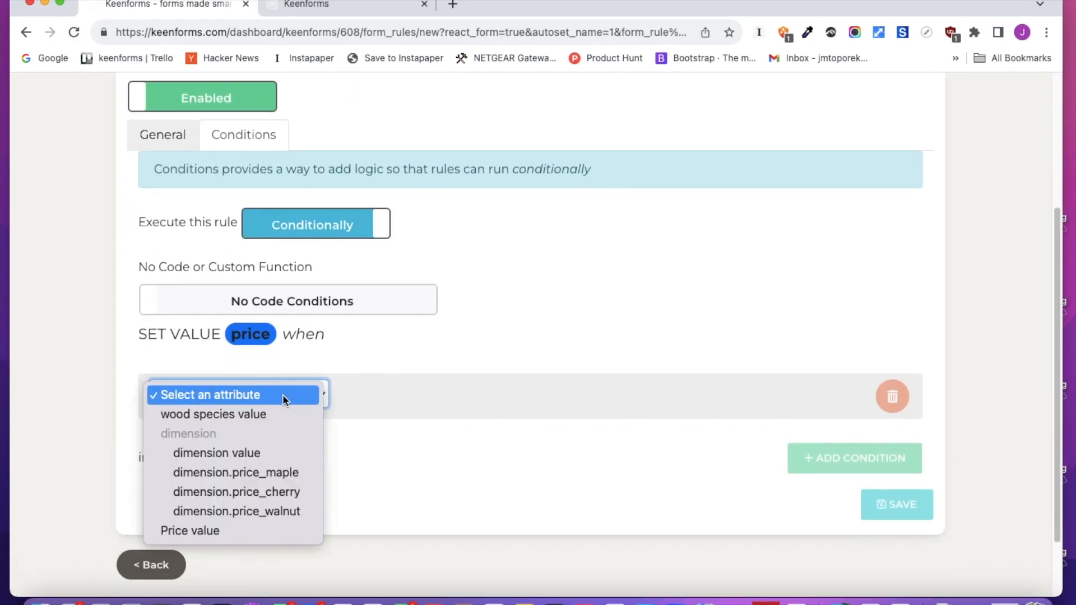
left_click(261, 413)
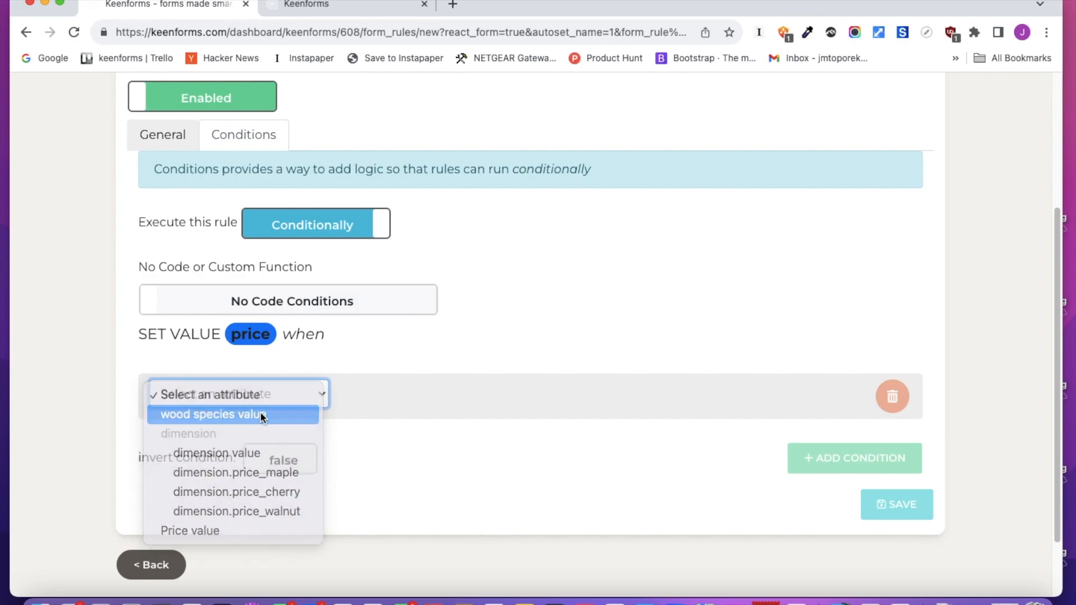
left_click(401, 404)
left_click(408, 416)
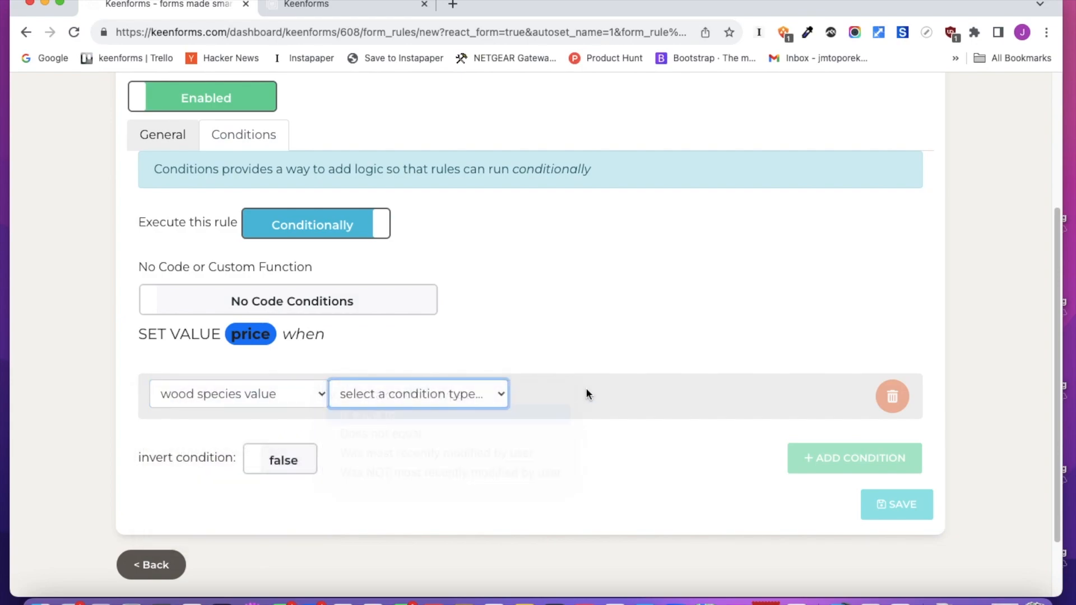
left_click(588, 393)
left_click(592, 414)
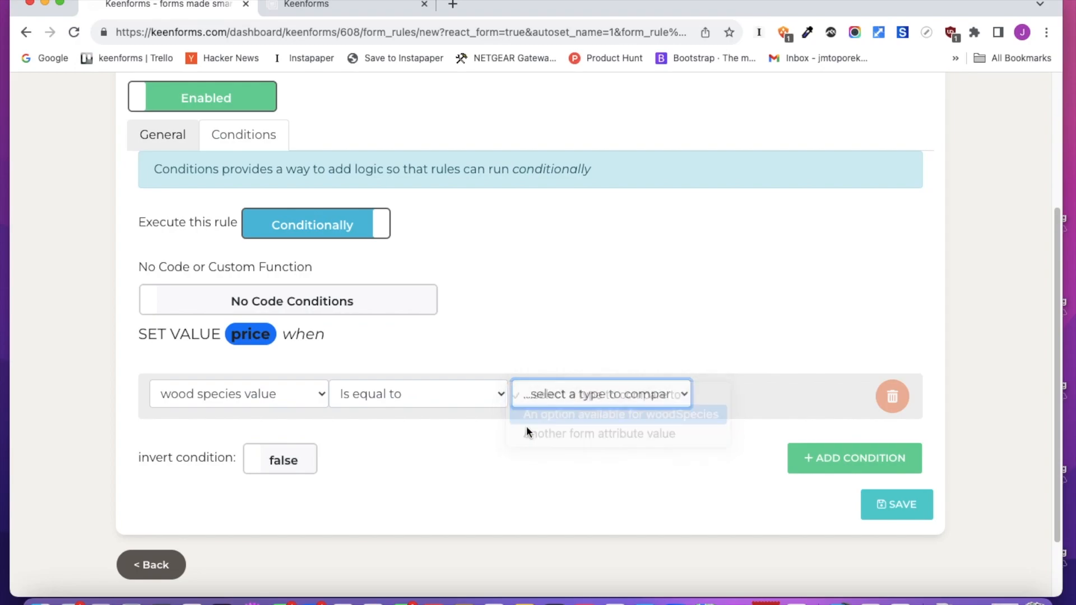
left_click(161, 448)
scroll(739, 454, "down", 3)
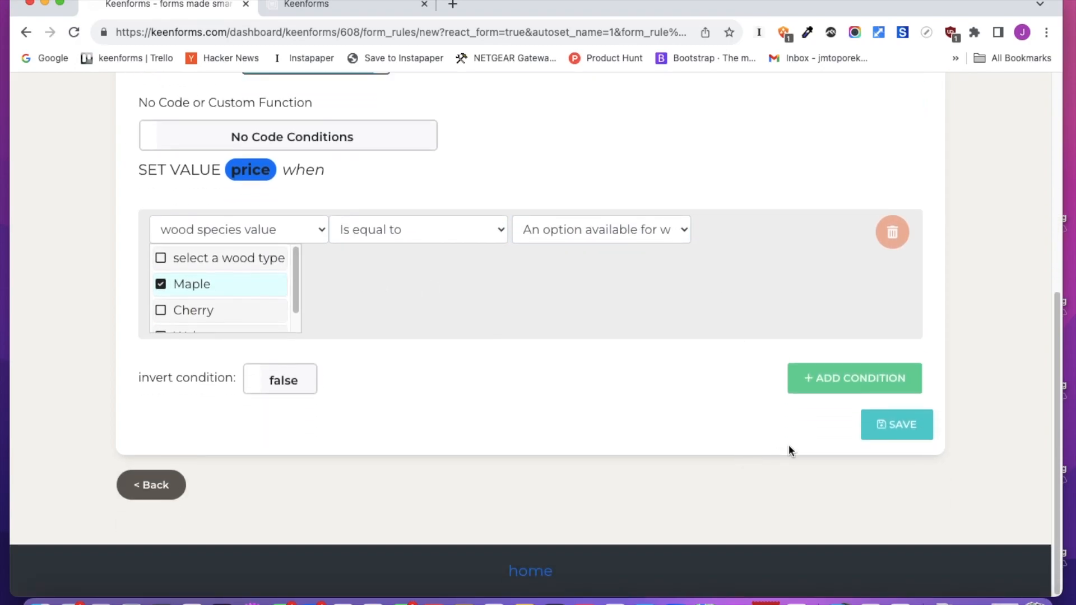
Recheck the rule's general settings and save the rule
scroll(583, 398, "up", 4)
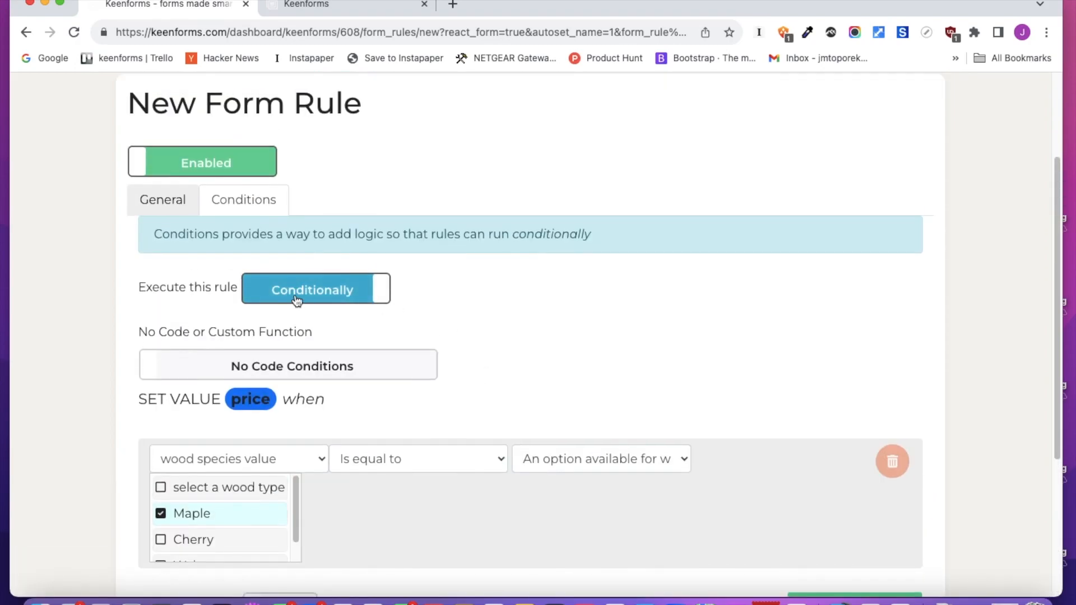
left_click(162, 202)
scroll(405, 342, "down", 5)
scroll(421, 374, "down", 1)
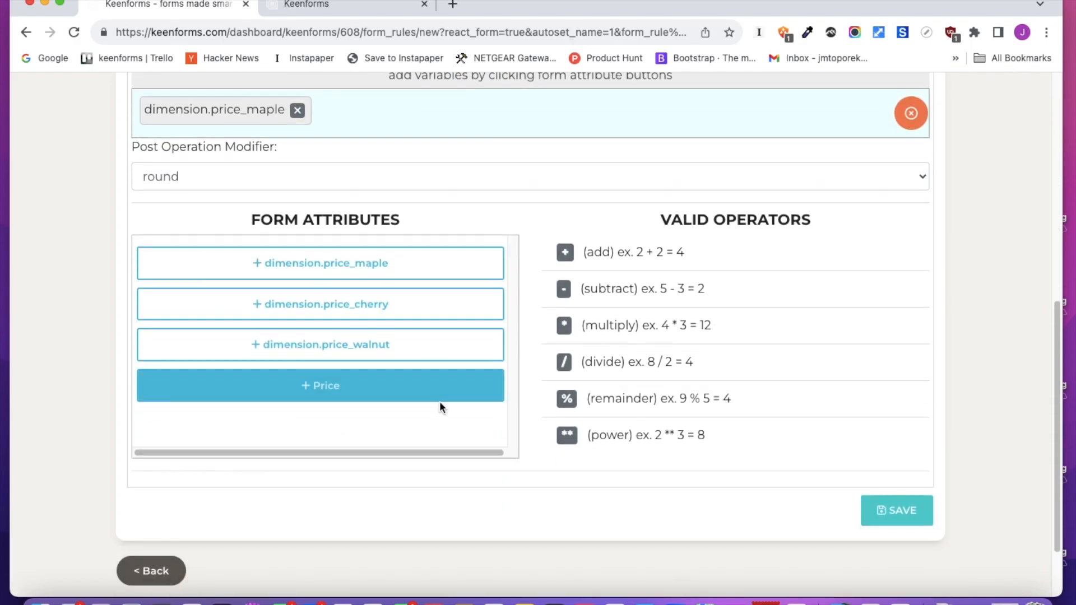
left_click(898, 511)
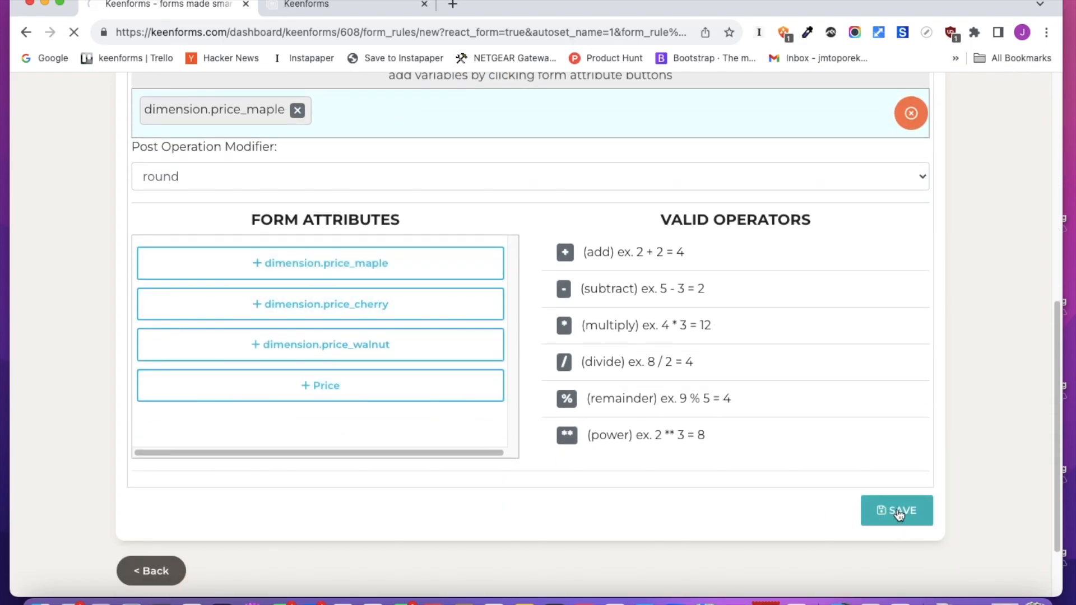
scroll(716, 476, "down", 5)
scroll(391, 507, "down", 3)
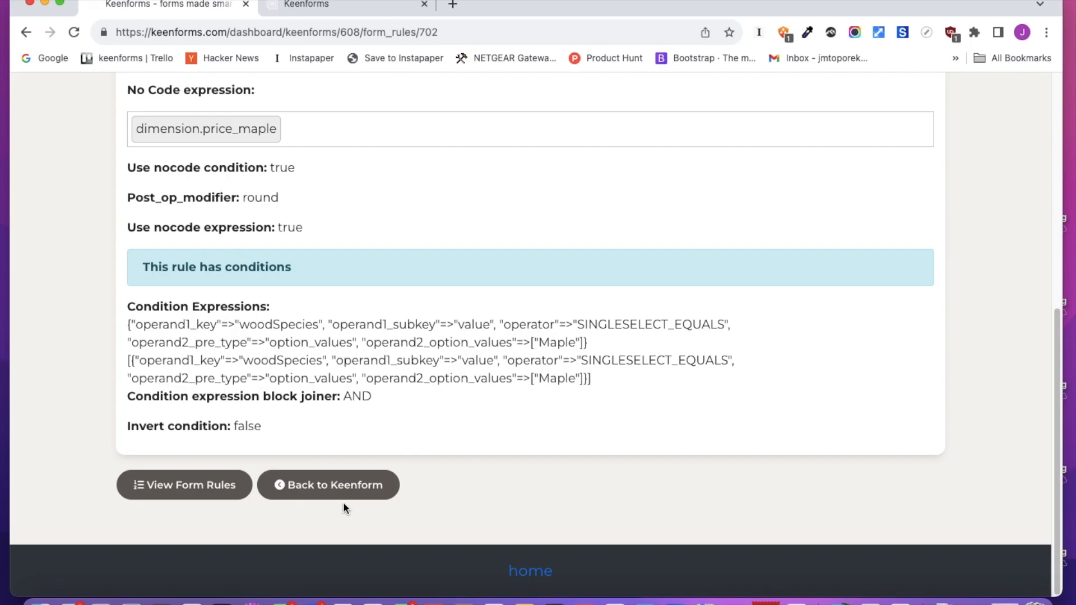
Start another value-setting form rule with the price field as its target
left_click(235, 492)
left_click(845, 323)
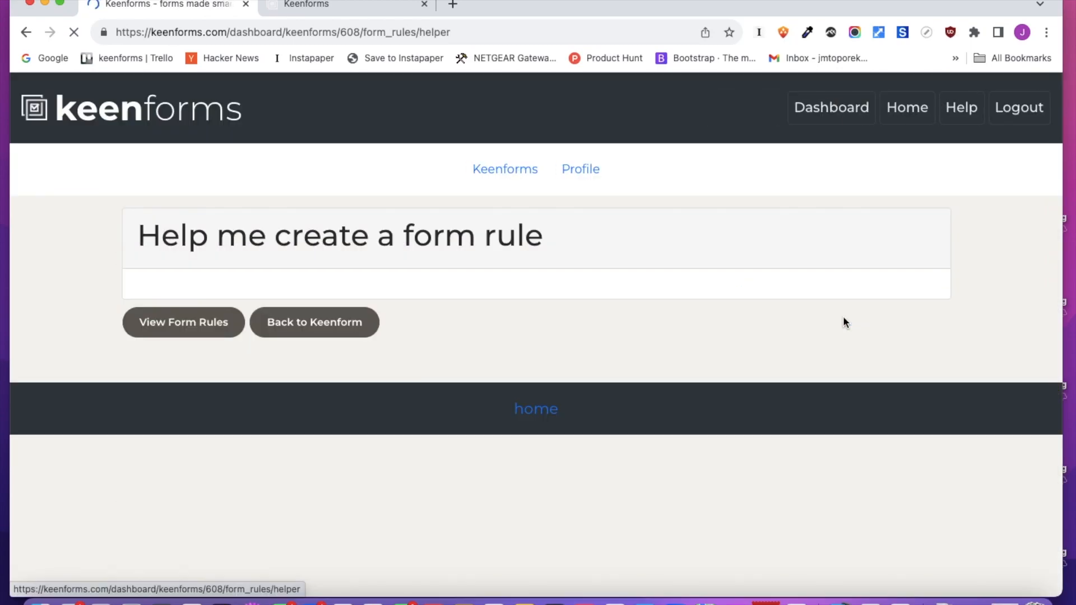
left_click(504, 364)
scroll(441, 409, "down", 4)
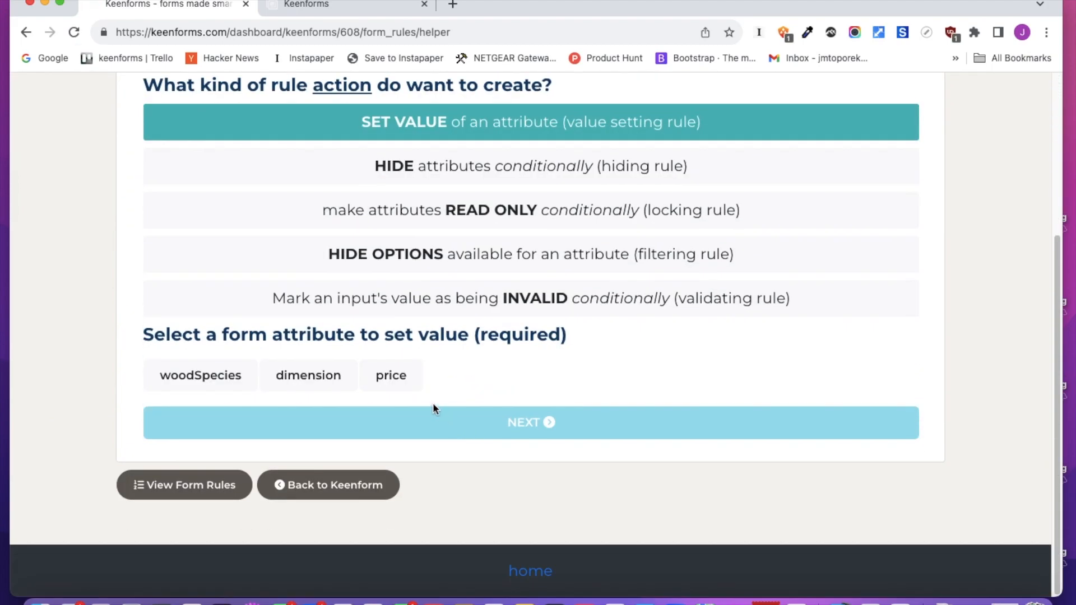
left_click(390, 380)
left_click(412, 432)
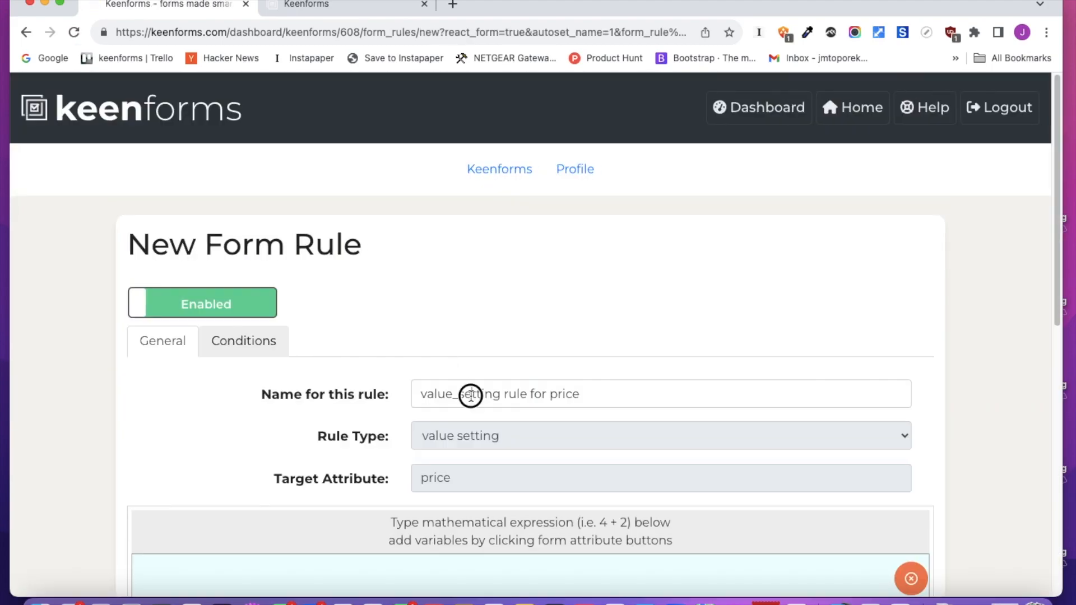
Name the rule "price for Cherry" and set its expression to dimension.price_cherry
left_click_drag(573, 395, 323, 377)
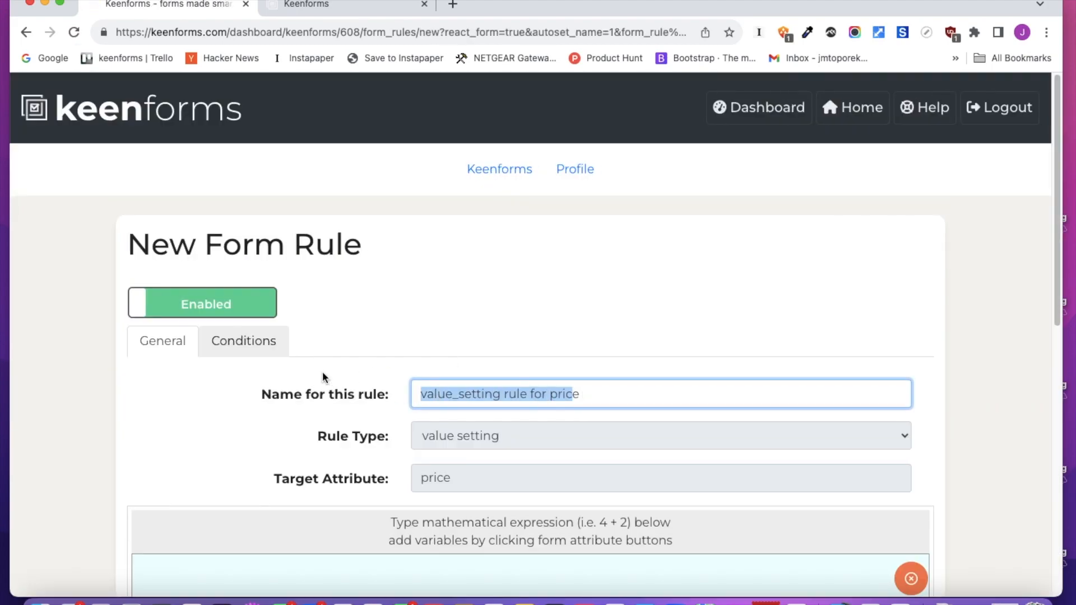
type("price for Cher")
key("Delete")
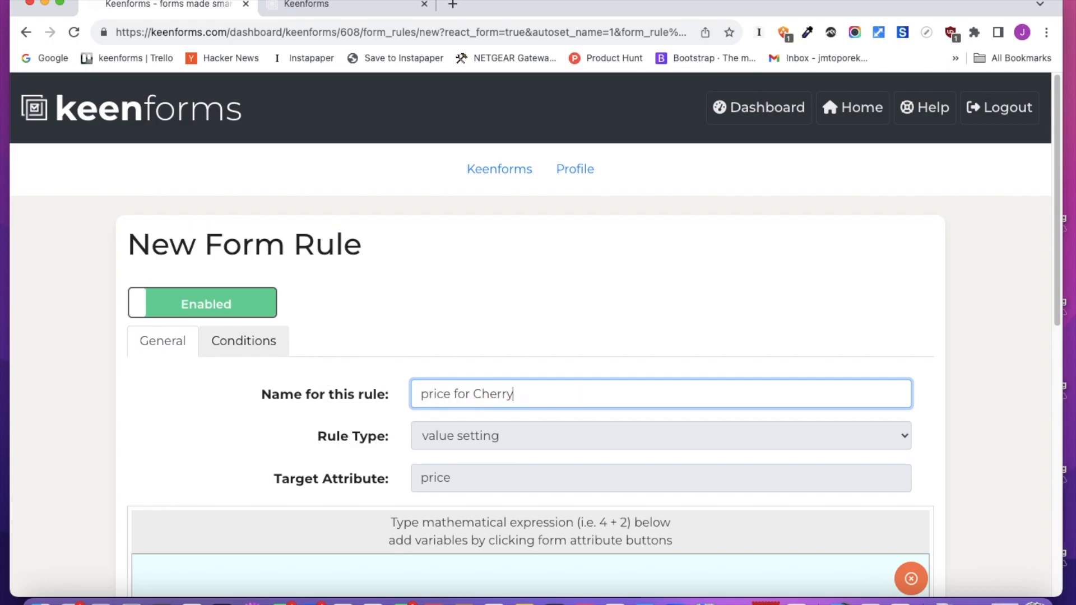
scroll(336, 374, "down", 5)
left_click(353, 454)
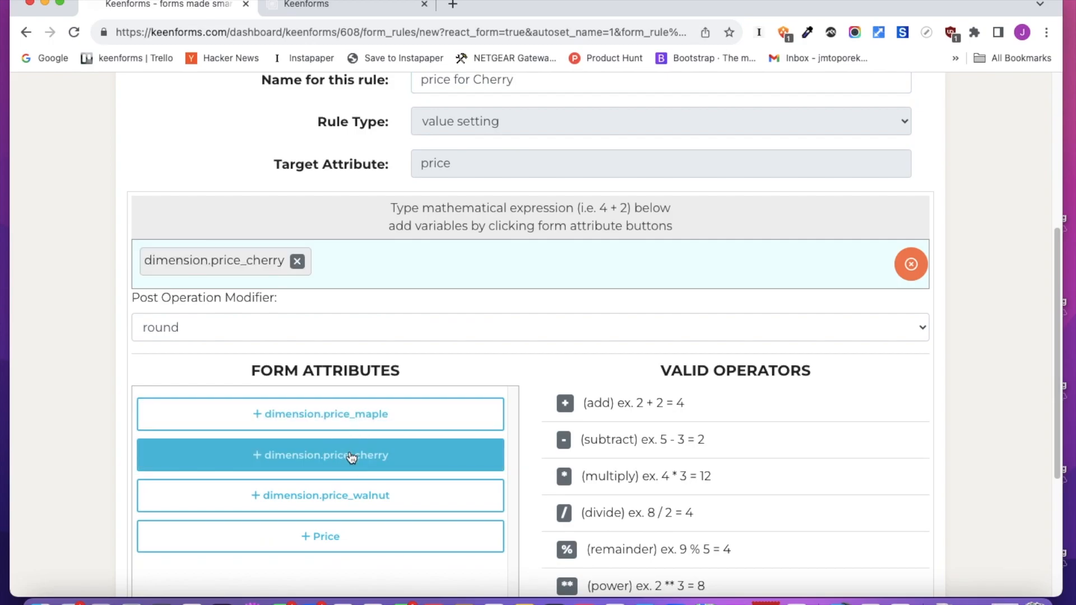
Make the rule run conditionally when the wood species value is equal to the option Cherry
scroll(542, 380, "up", 3)
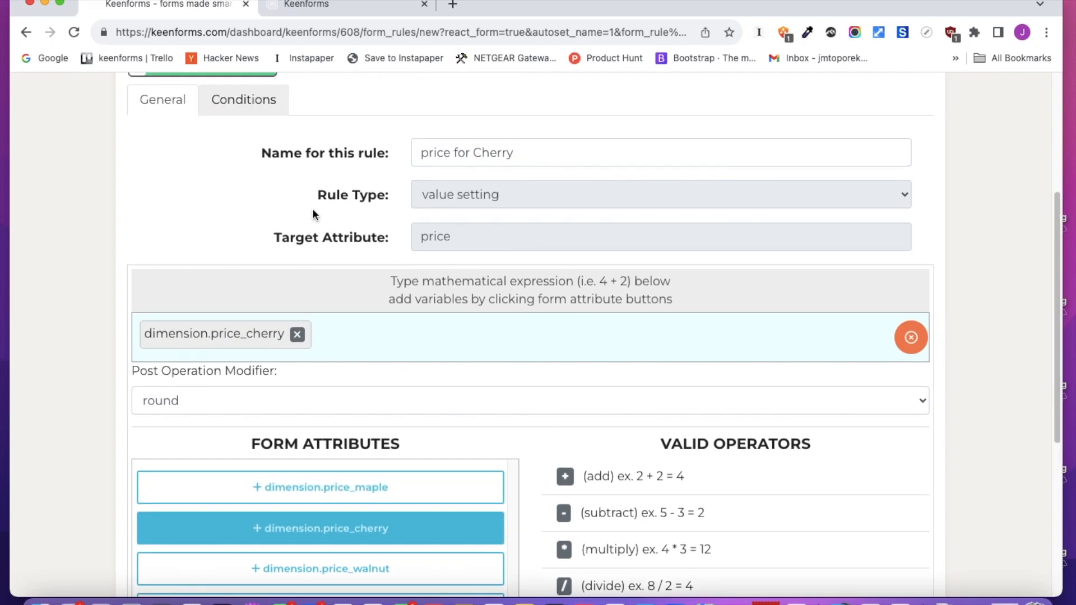
left_click(235, 94)
left_click(308, 358)
scroll(379, 435, "down", 4)
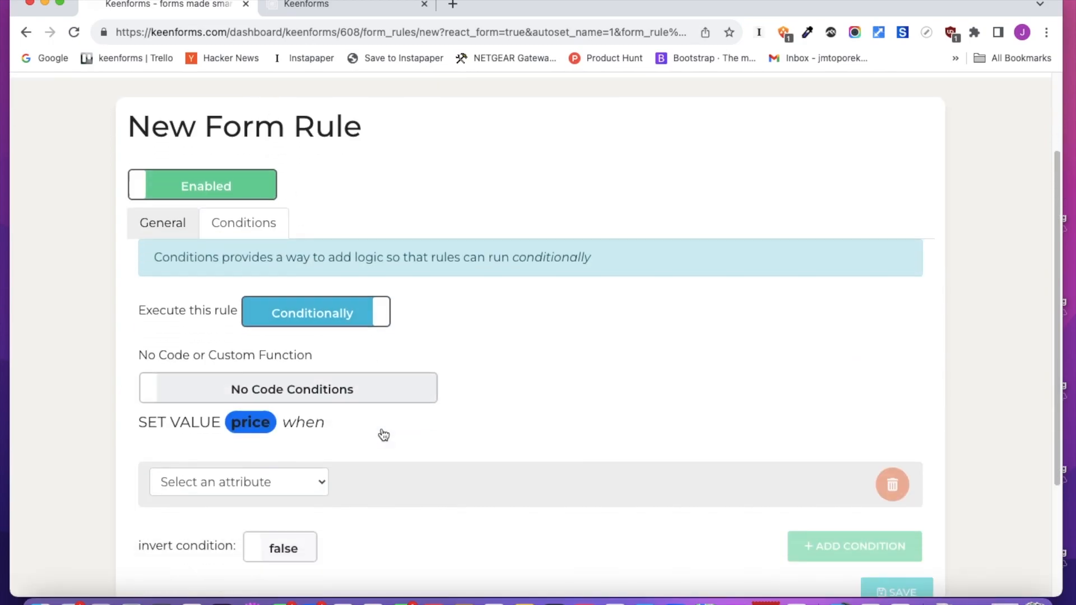
left_click(305, 339)
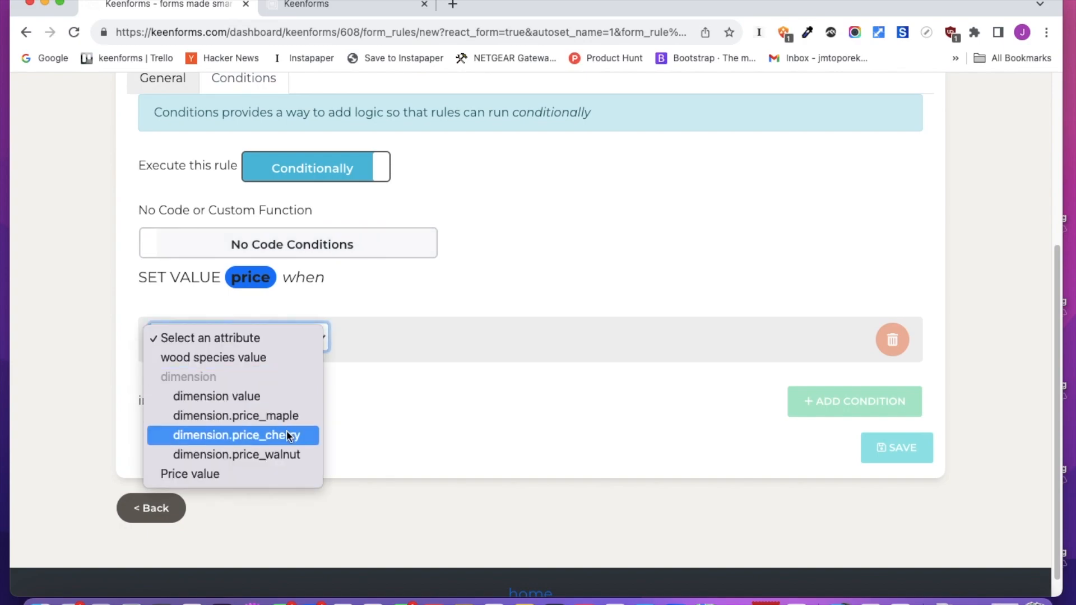
left_click(275, 358)
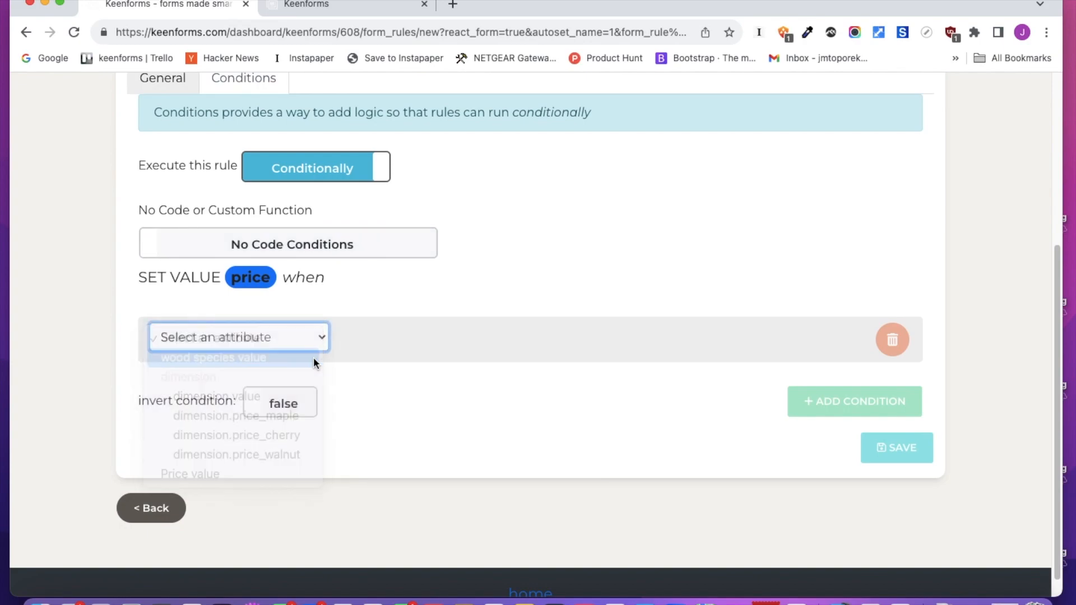
left_click(423, 343)
left_click(420, 358)
left_click(617, 339)
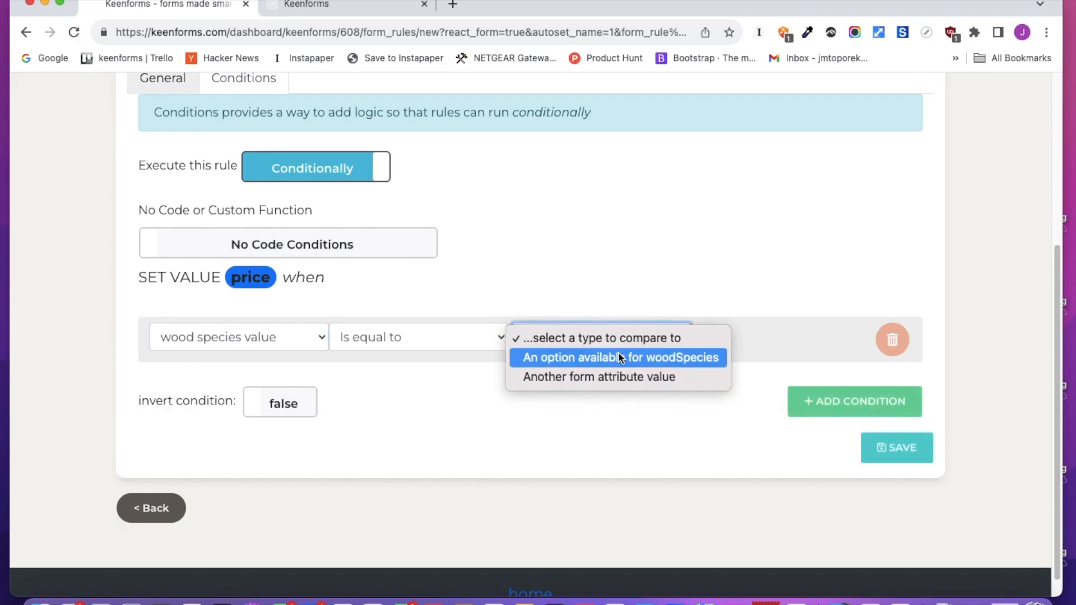
left_click(193, 418)
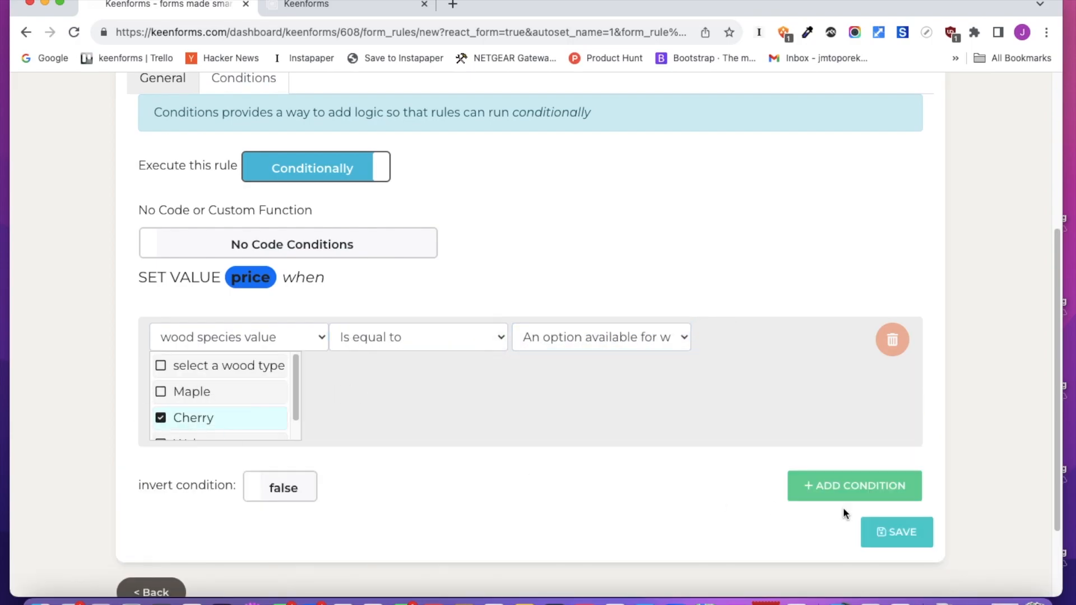
Save the Cherry price rule and return to the form rules list
left_click(899, 531)
scroll(635, 408, "down", 10)
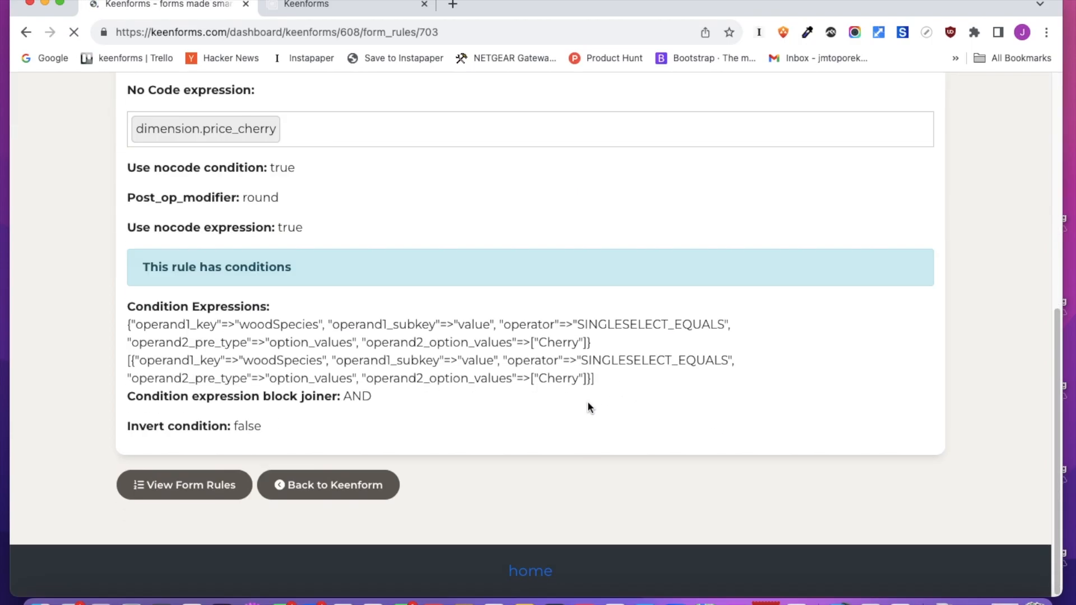
left_click(235, 487)
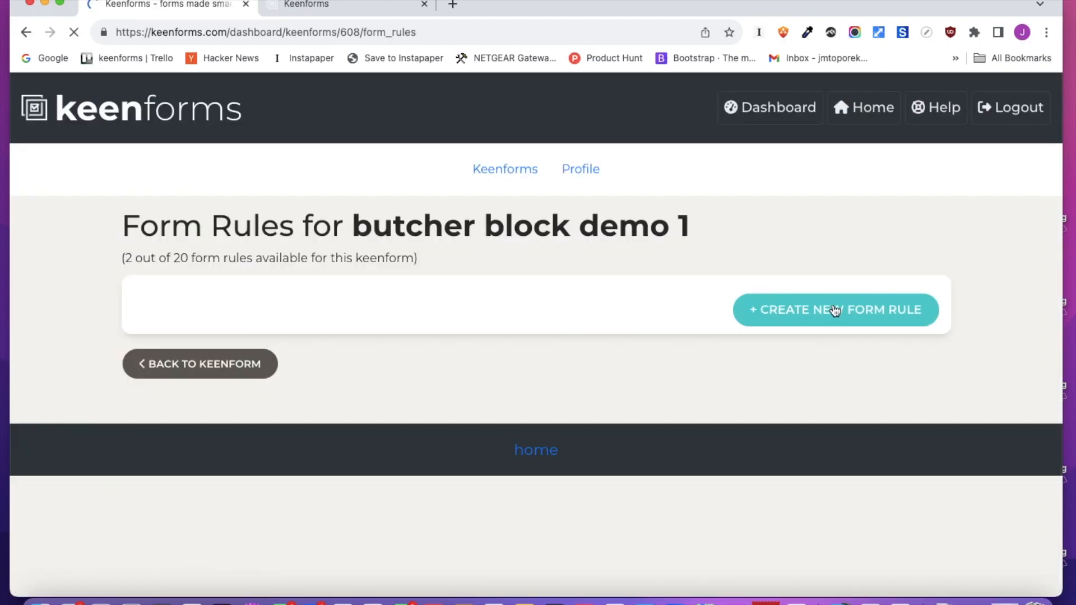
Start another value-setting form rule with the price field as its target
left_click(835, 310)
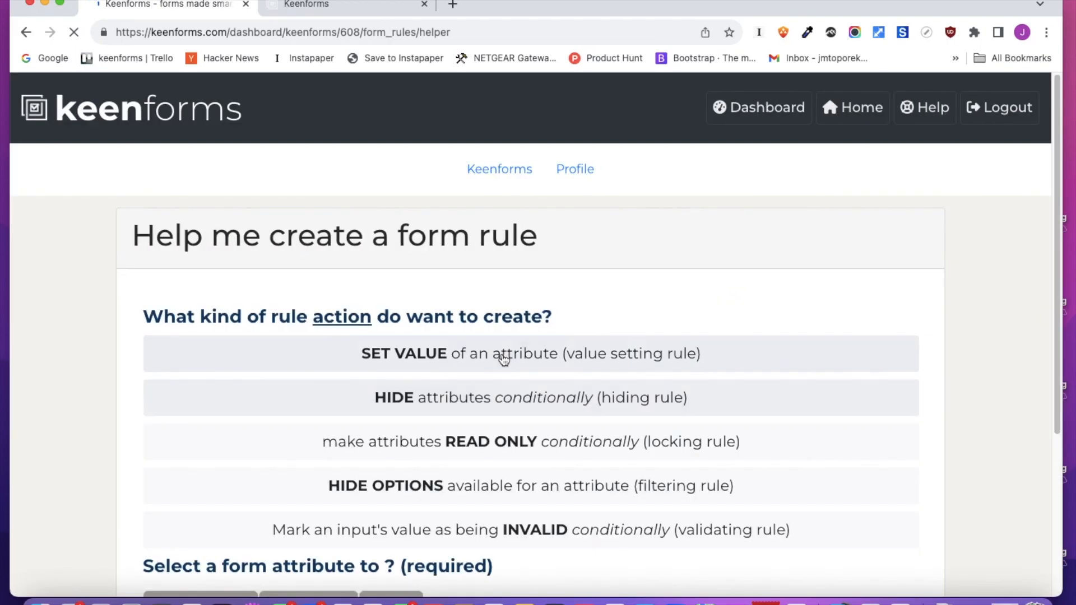
left_click(550, 364)
scroll(557, 429, "down", 4)
left_click(403, 379)
left_click(438, 429)
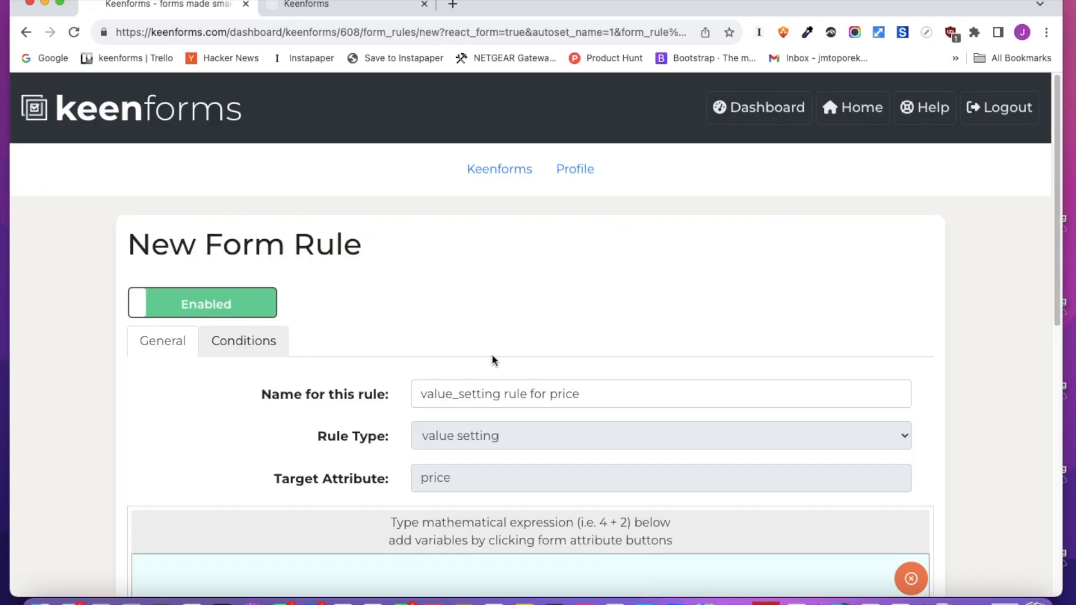
Name the rule "price for walnut" and set its expression to dimension.price_walnut
left_click_drag(531, 396, 395, 389)
type("price for walnut")
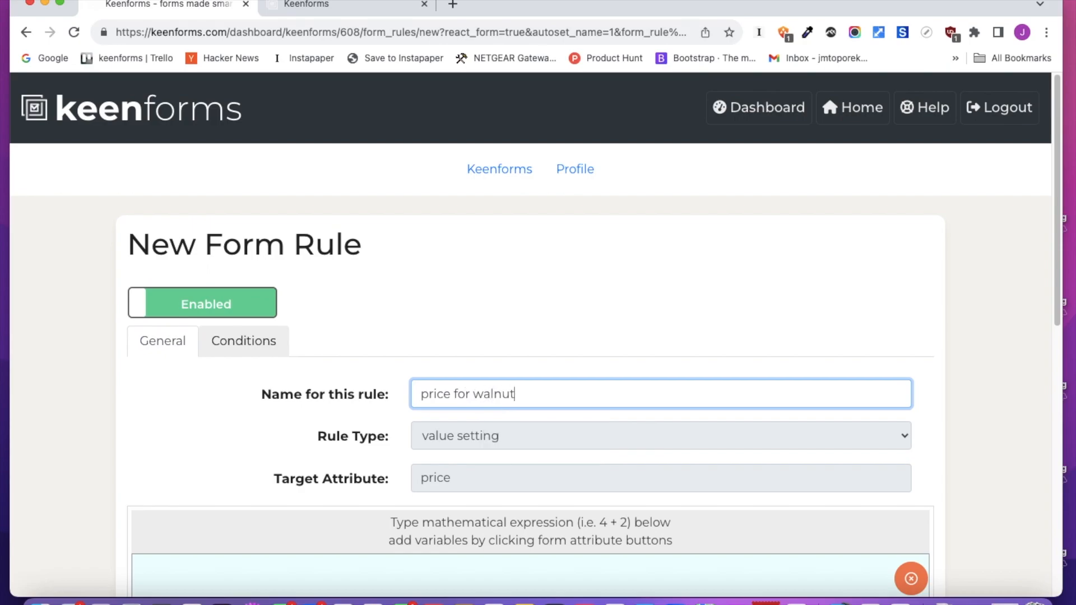
scroll(426, 329, "down", 6)
left_click(374, 494)
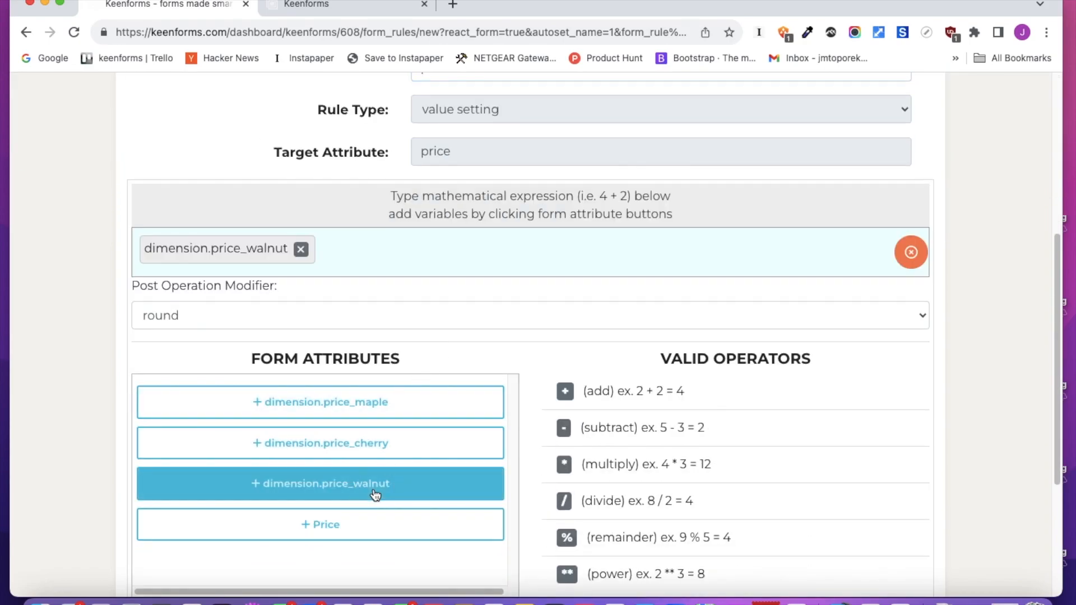
Make the rule run conditionally when the wood species value is equal to the option Walnut
scroll(605, 393, "down", 5)
scroll(409, 341, "up", 6)
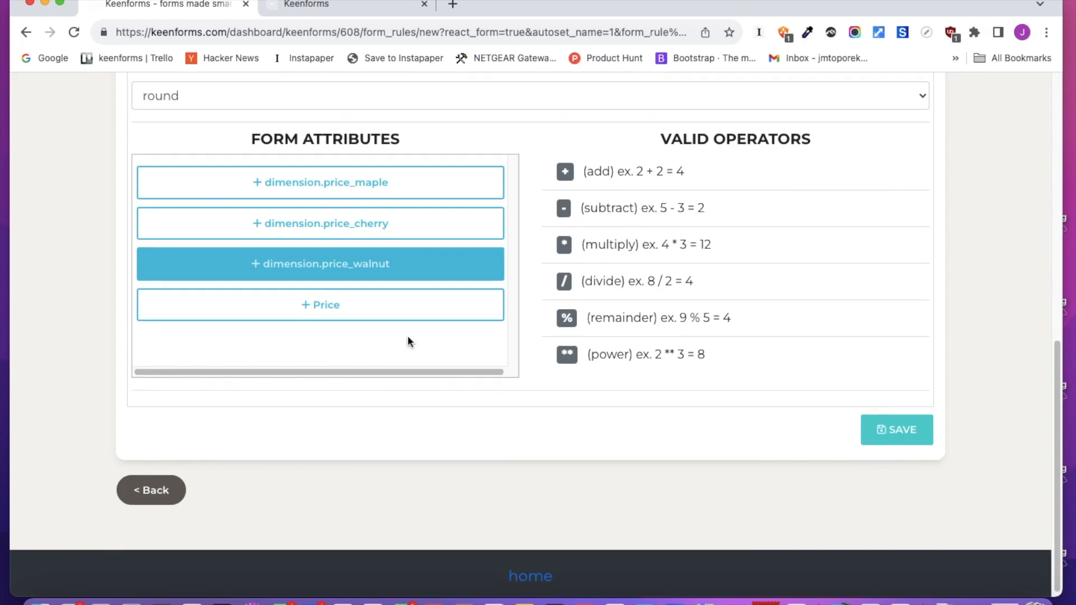
left_click(253, 115)
left_click(310, 371)
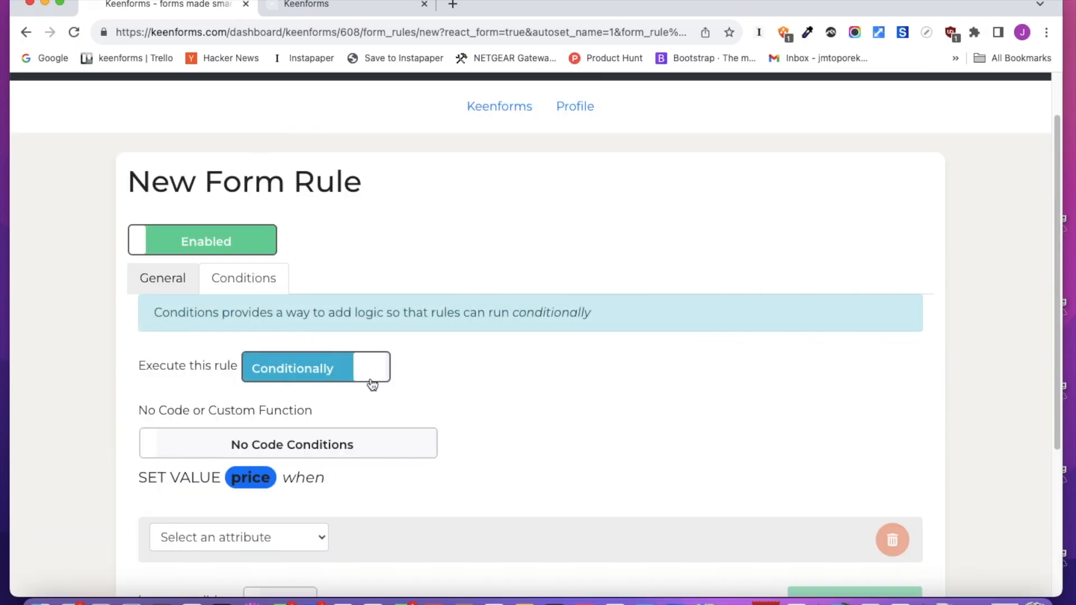
scroll(385, 377, "down", 5)
left_click(275, 315)
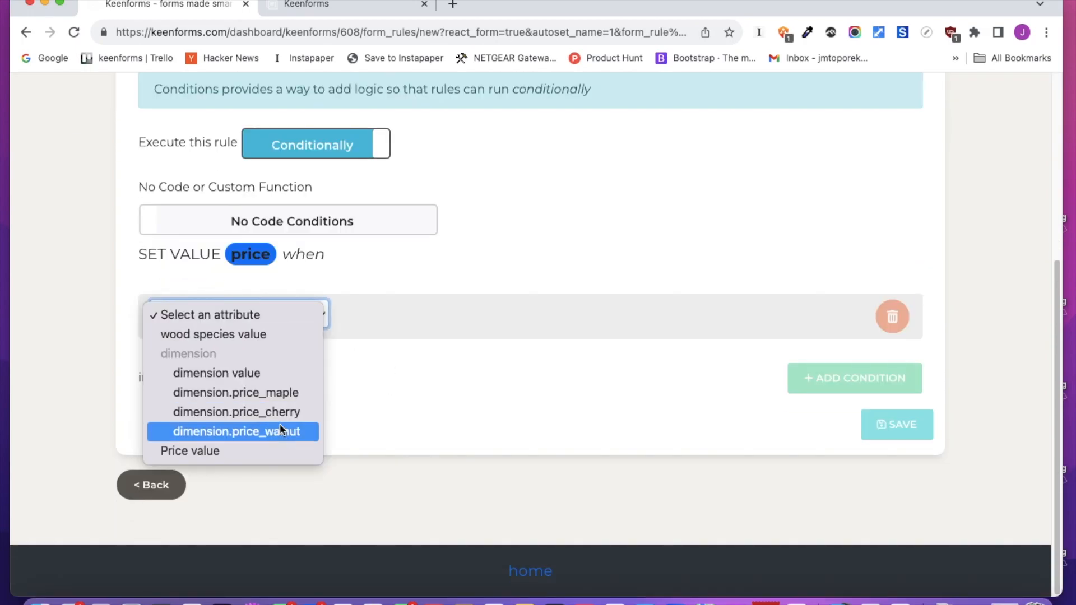
left_click(280, 436)
left_click(293, 312)
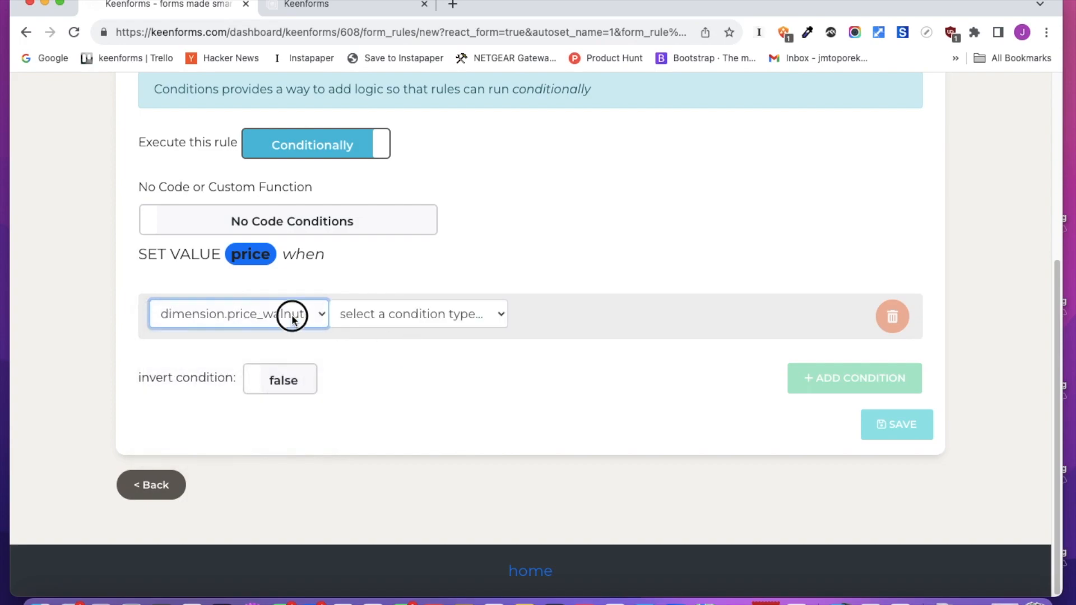
left_click(241, 217)
left_click(398, 322)
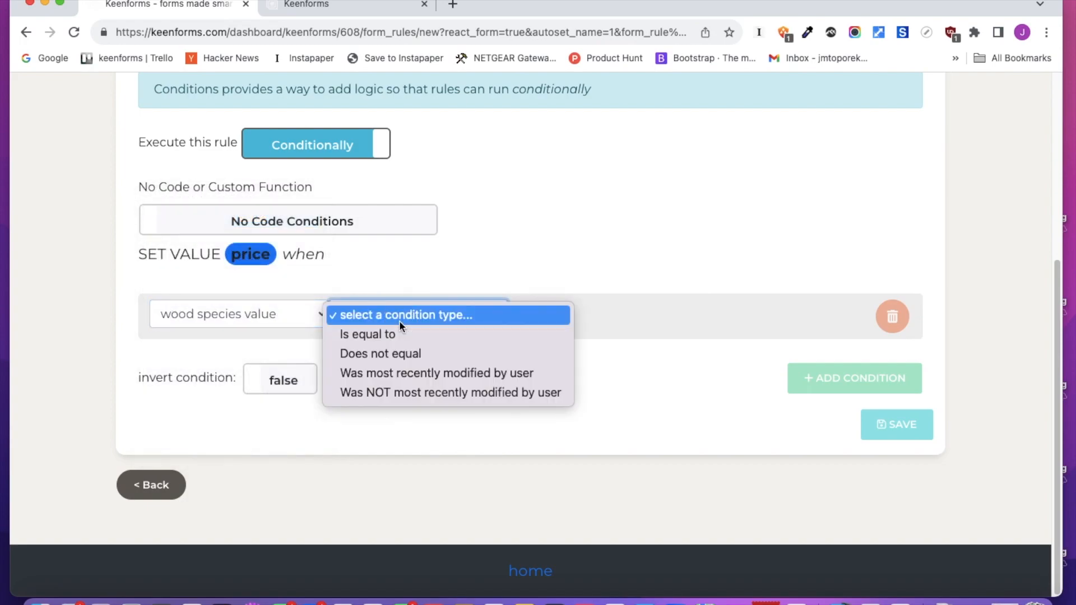
left_click(401, 334)
left_click(567, 316)
left_click(567, 335)
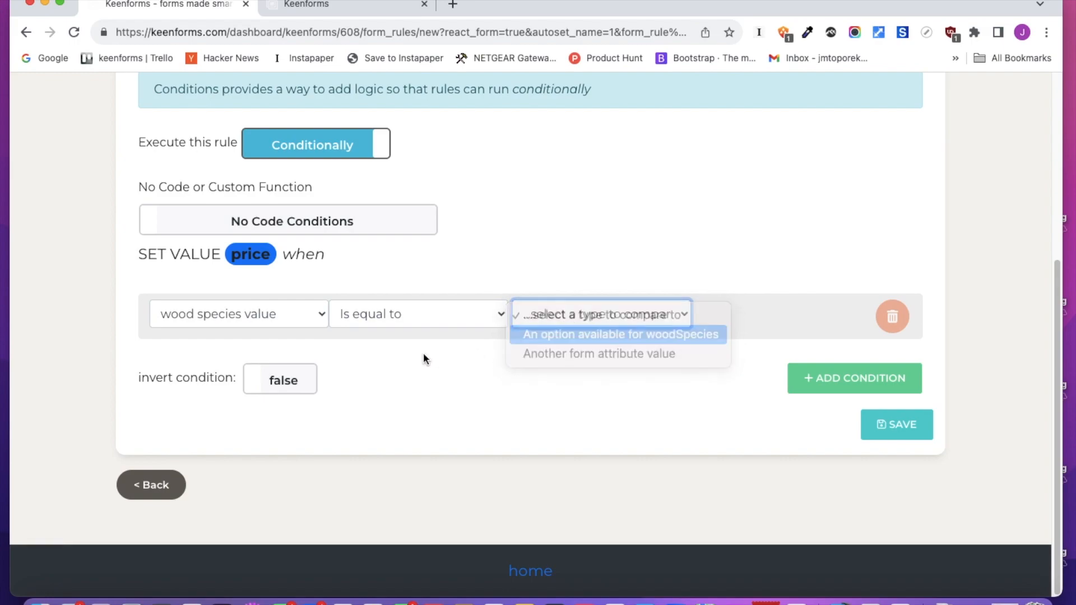
scroll(191, 393, "down", 1)
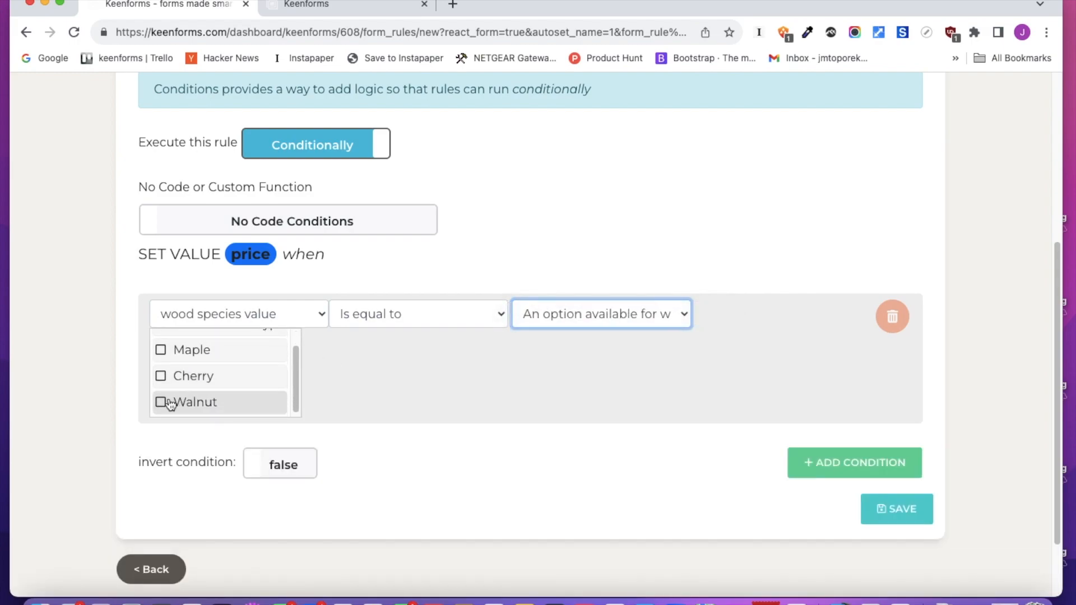
left_click(162, 403)
Save the walnut price rule and return to the form rules list
left_click(882, 510)
scroll(644, 397, "down", 7)
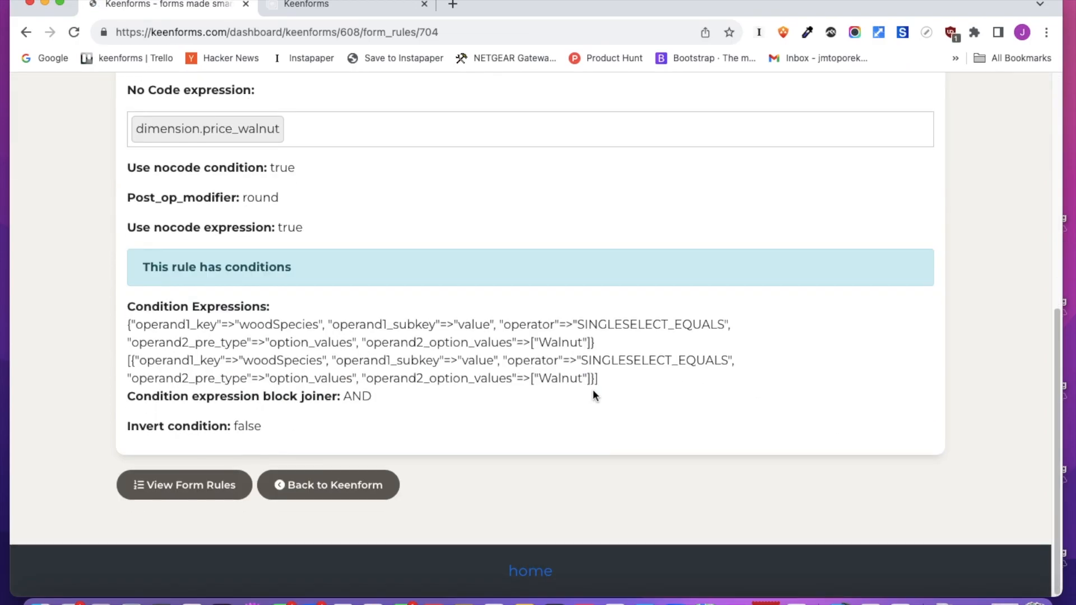
left_click(207, 485)
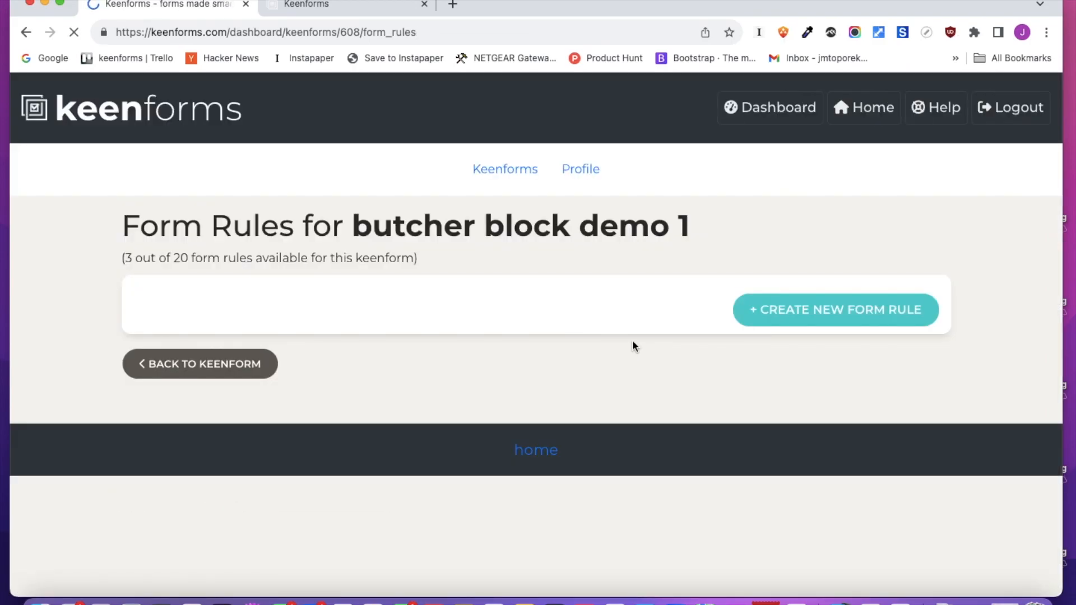
Start a new hiding form rule that targets the price field
scroll(632, 346, "down", 3)
left_click(818, 112)
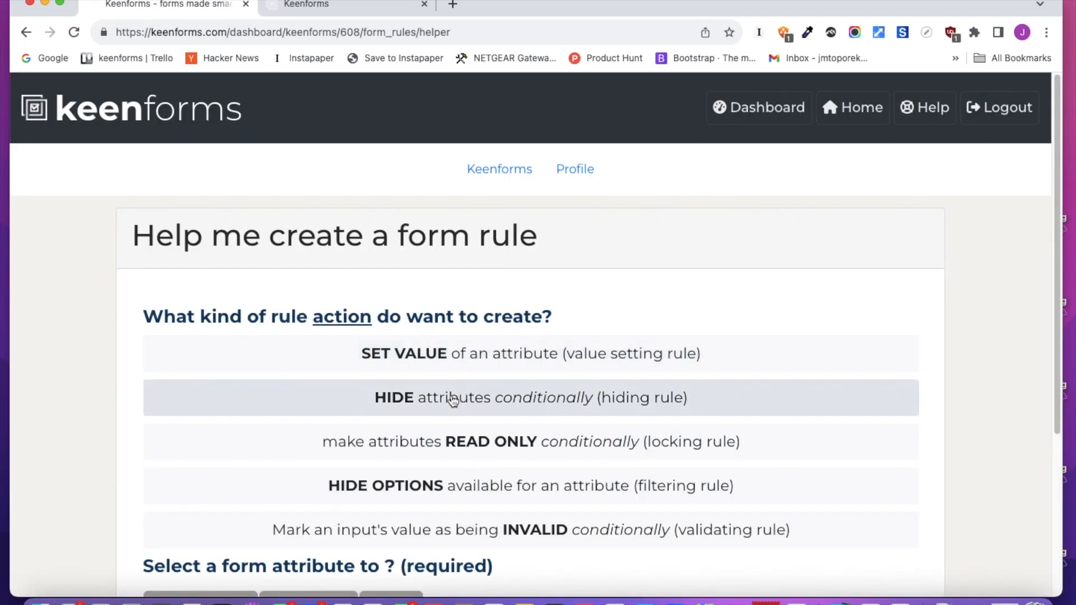
left_click(470, 396)
scroll(470, 392, "down", 3)
left_click(399, 379)
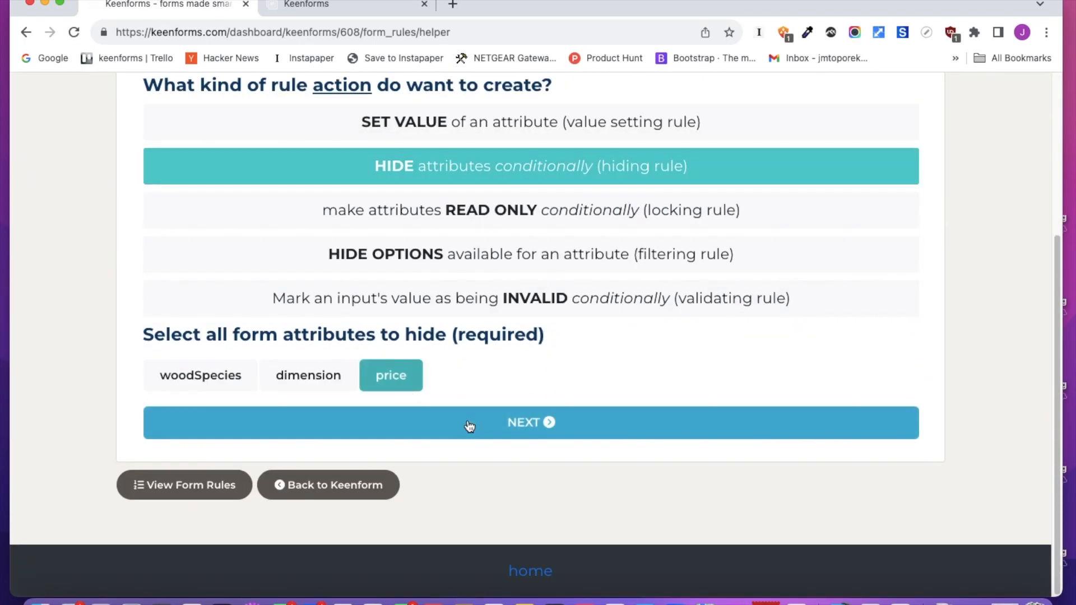
left_click(469, 425)
Make the hiding rule run conditionally when the wood species value is equal to the option "select a wood type"
scroll(469, 414, "down", 3)
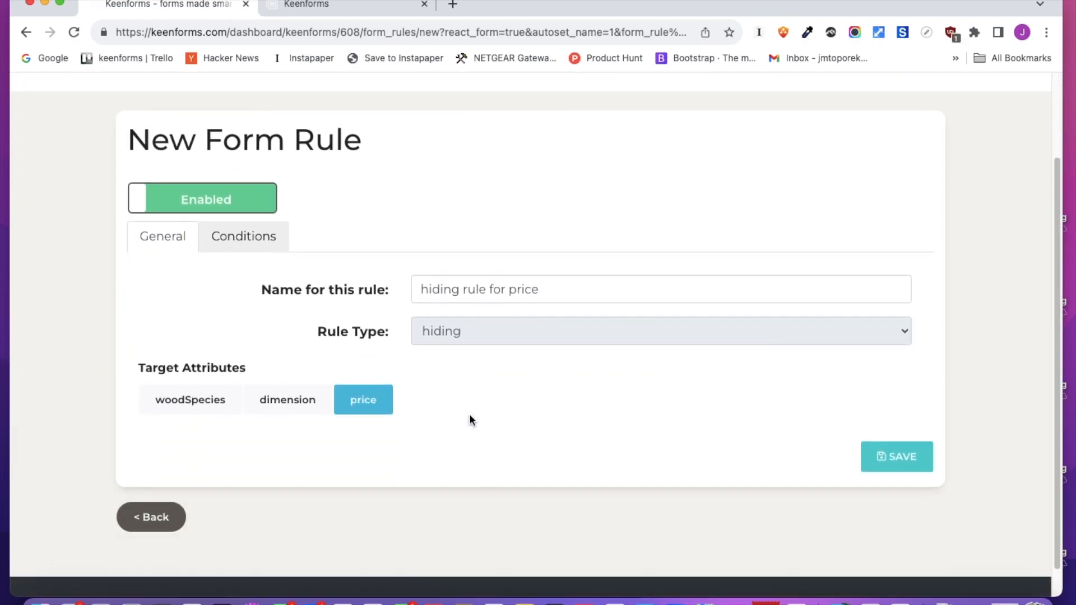
left_click(270, 211)
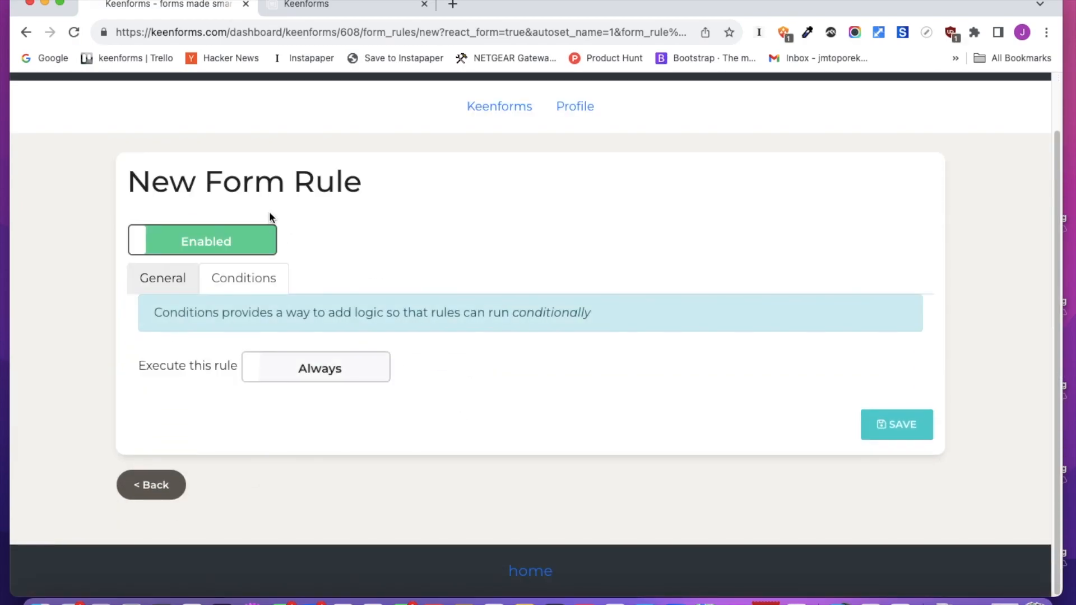
left_click(314, 371)
scroll(314, 393, "down", 4)
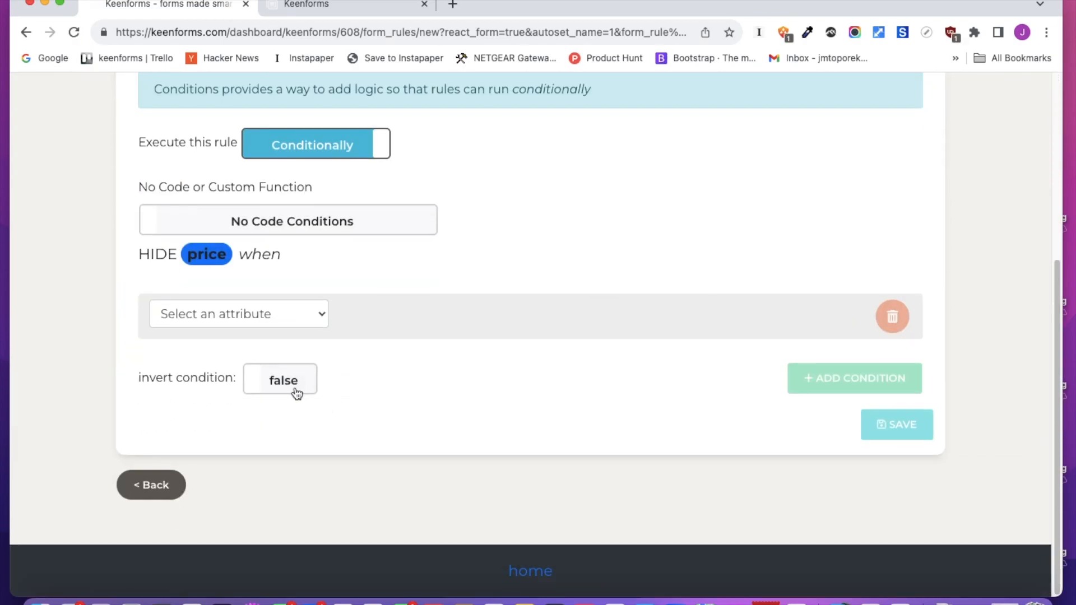
left_click(287, 319)
left_click(284, 334)
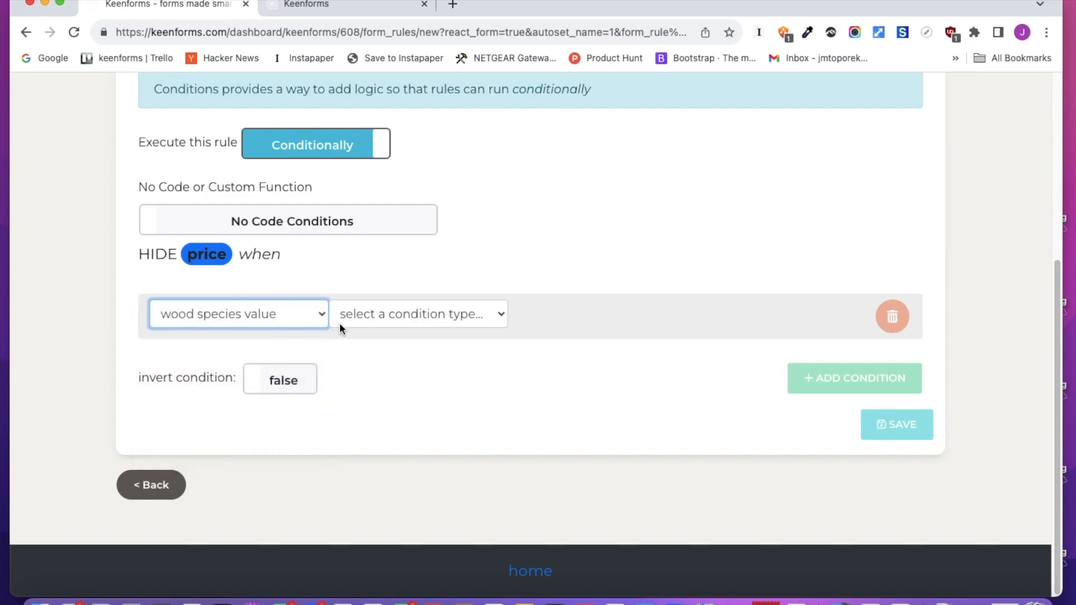
left_click(392, 317)
left_click(397, 332)
left_click(569, 317)
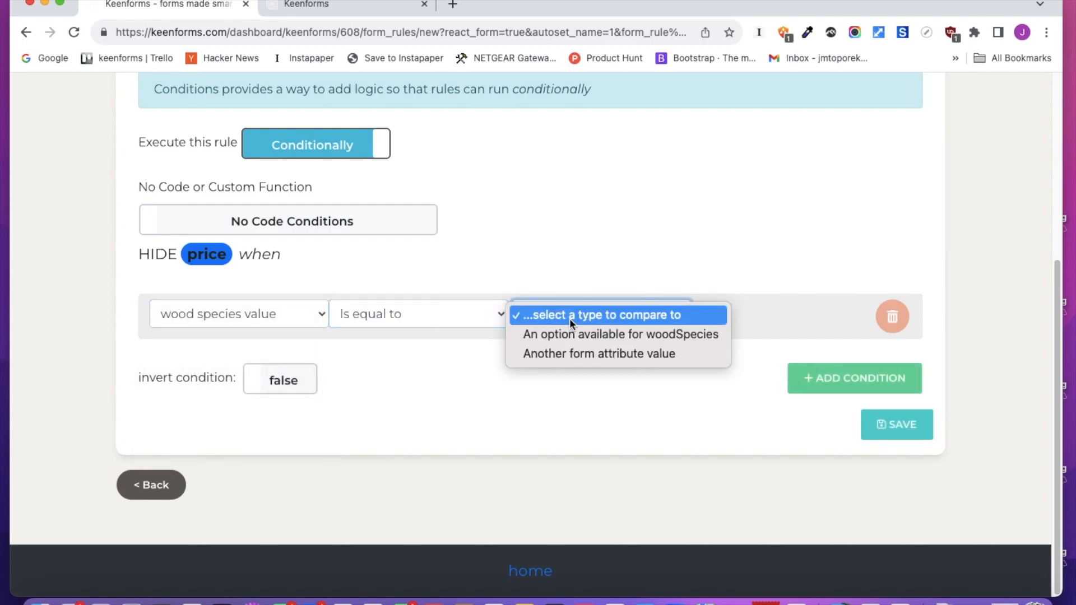
left_click(571, 333)
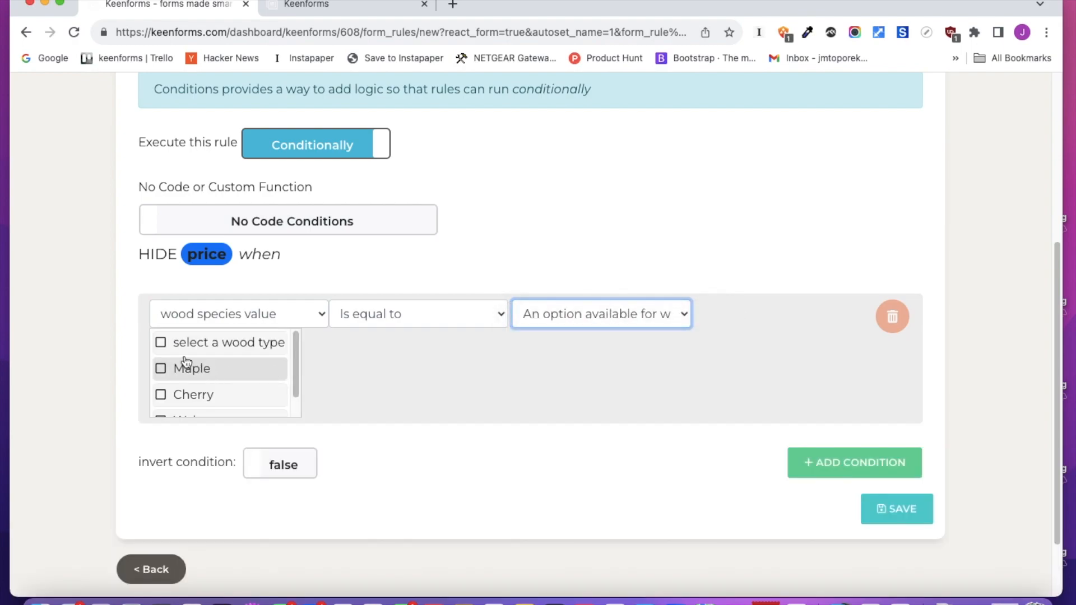
Add an OR condition hiding price when the dimension value equals the option "select a size", and save the hiding rule
left_click(834, 461)
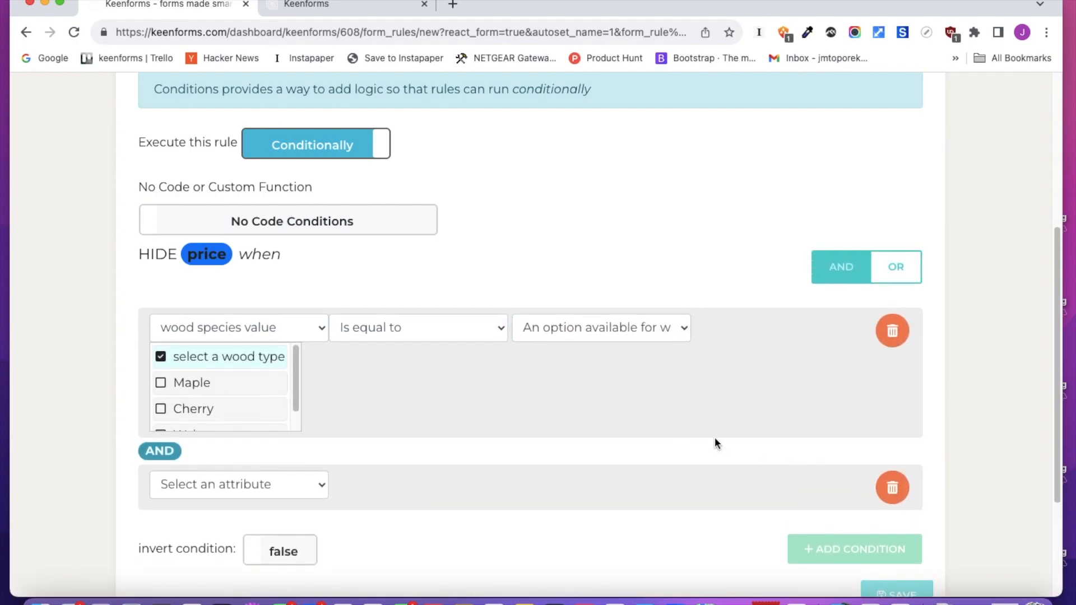
left_click(891, 271)
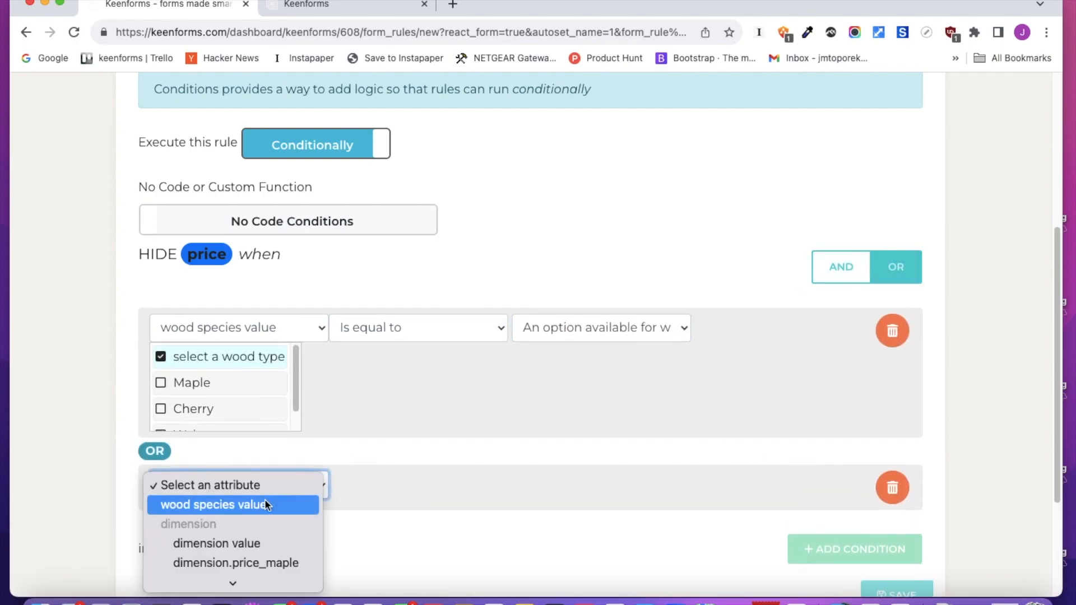
left_click(249, 539)
scroll(513, 392, "down", 3)
left_click(439, 314)
left_click(432, 335)
left_click(587, 314)
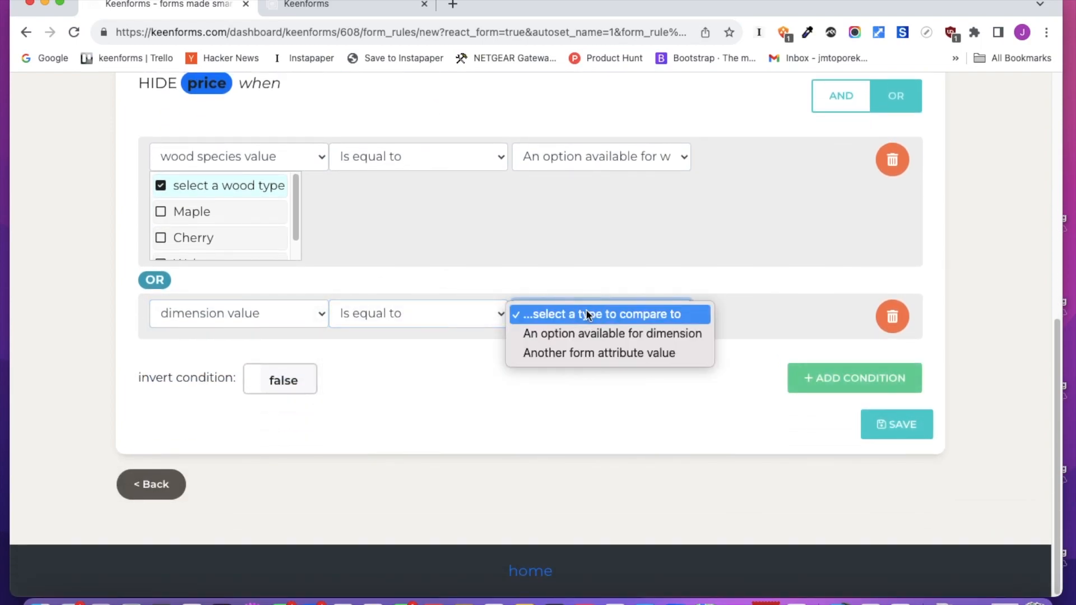
left_click(583, 334)
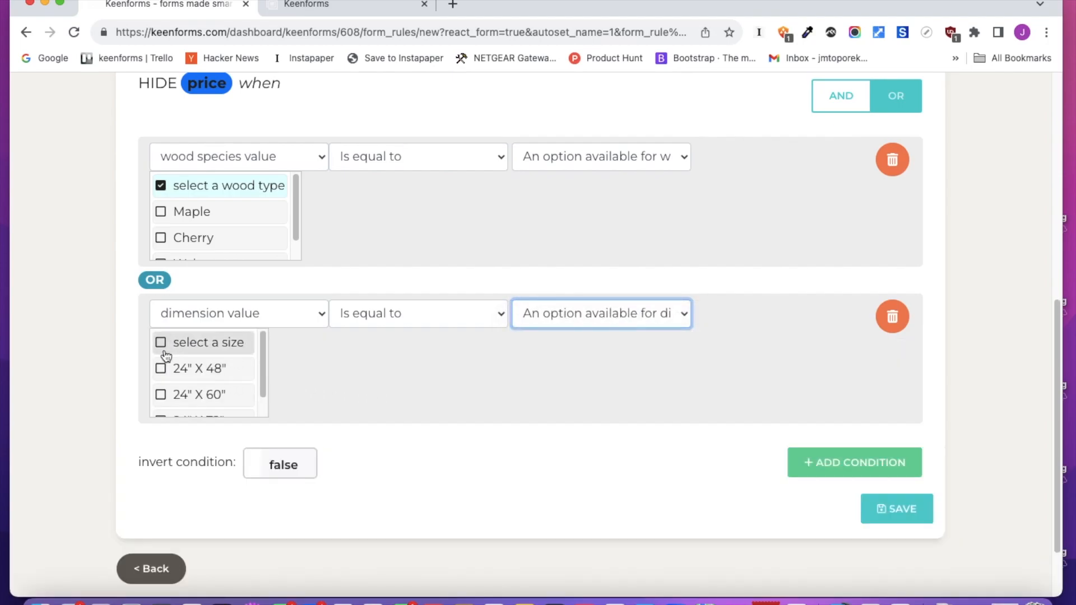
left_click(886, 510)
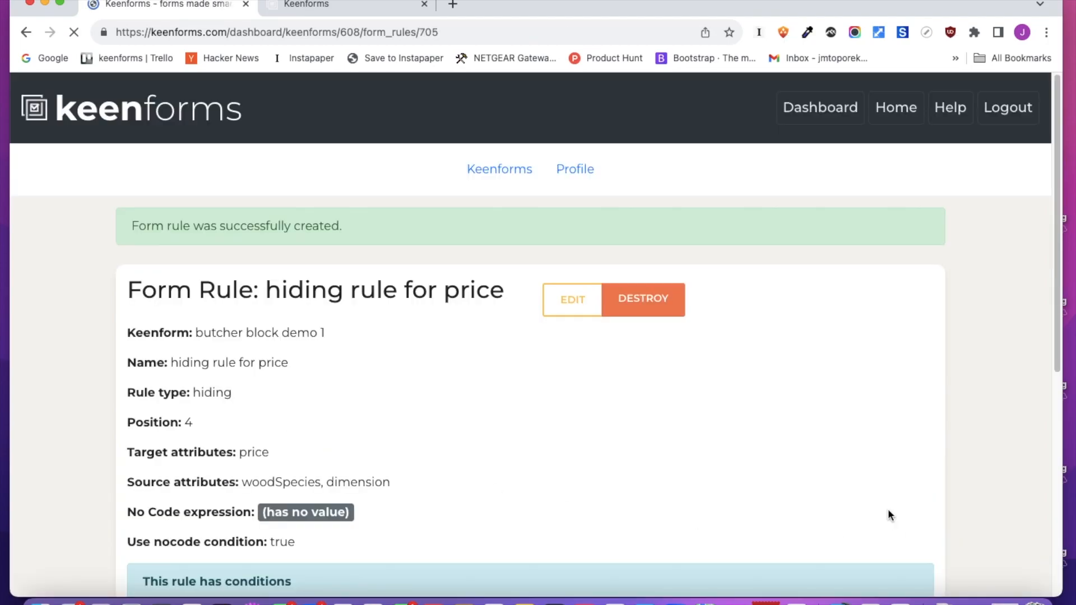
Reload the form preview and test the Price field with Maple across each dimension
left_click(301, 18)
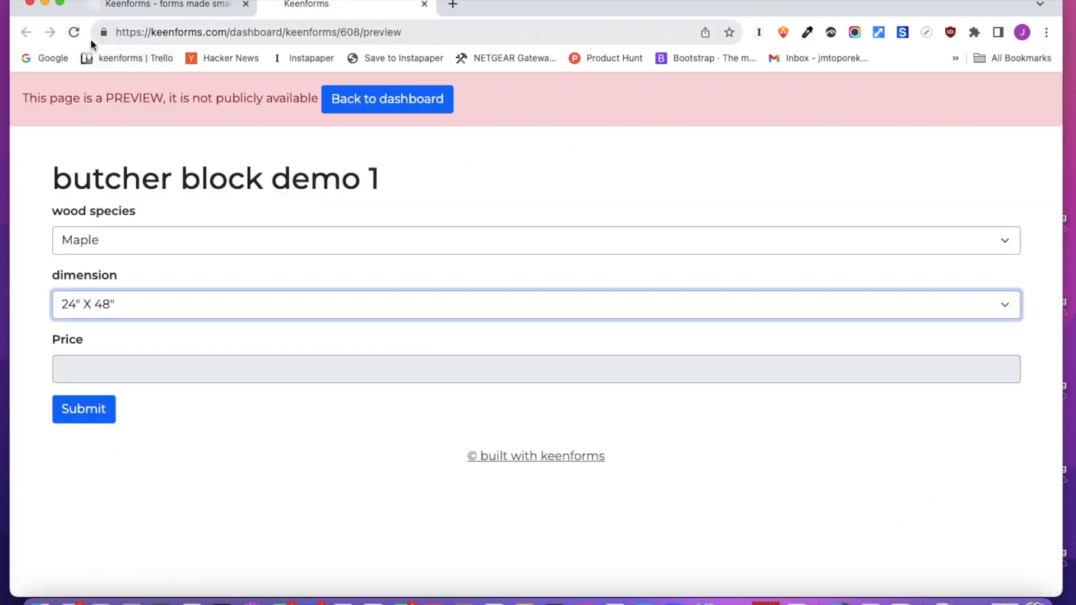
left_click(75, 33)
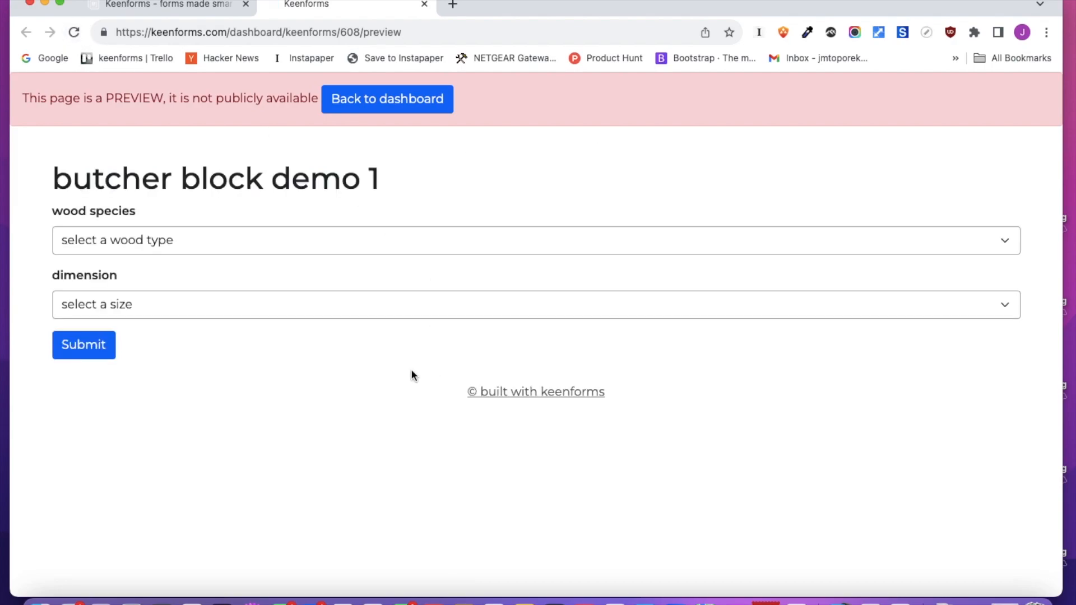
left_click(191, 248)
left_click(186, 260)
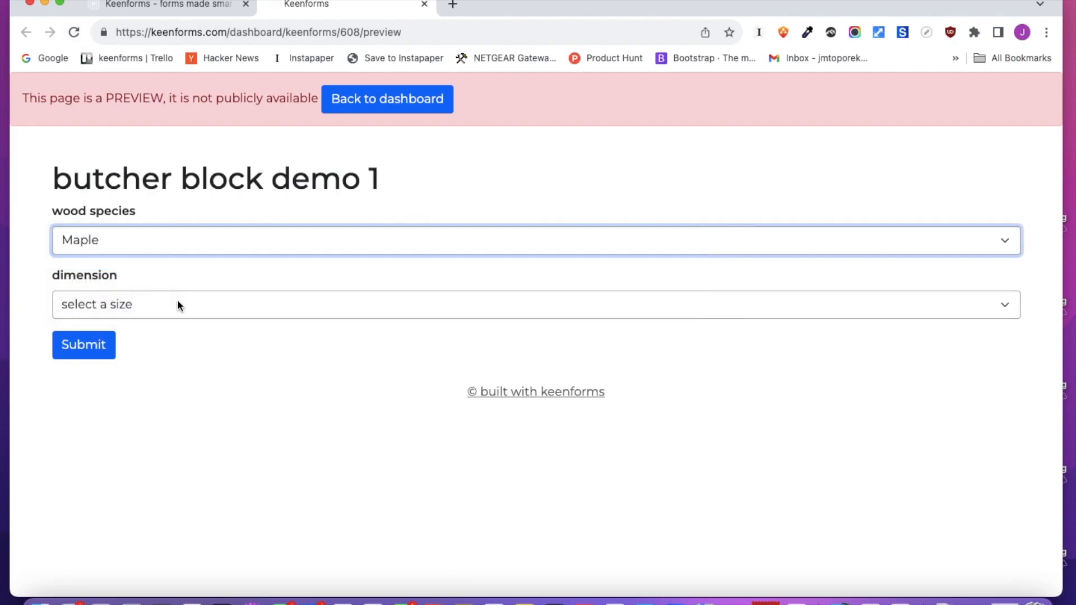
left_click(170, 306)
left_click(163, 325)
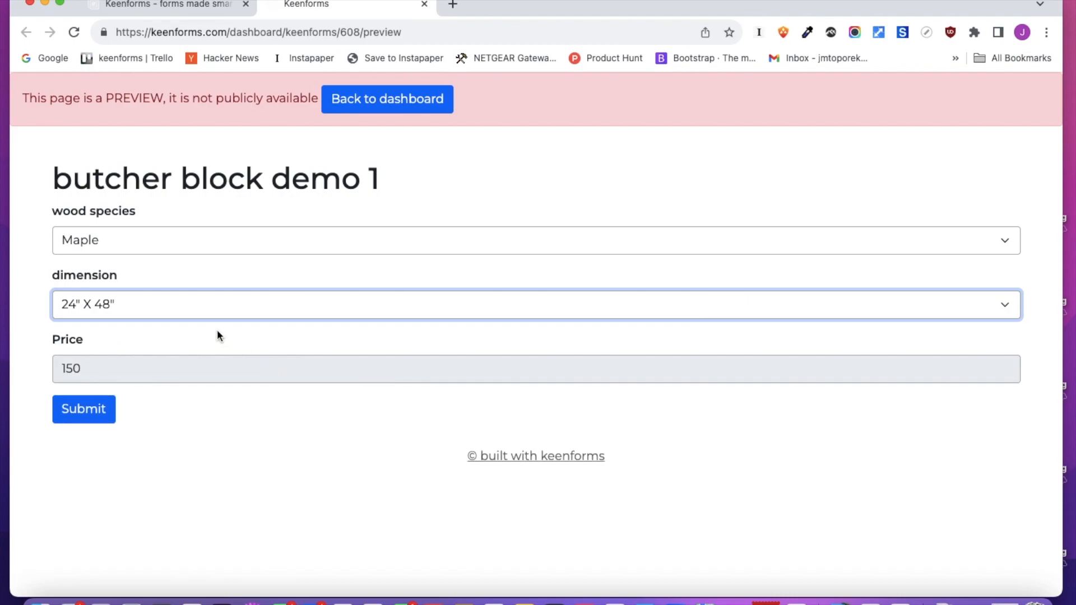
left_click(193, 310)
left_click(192, 325)
left_click(201, 318)
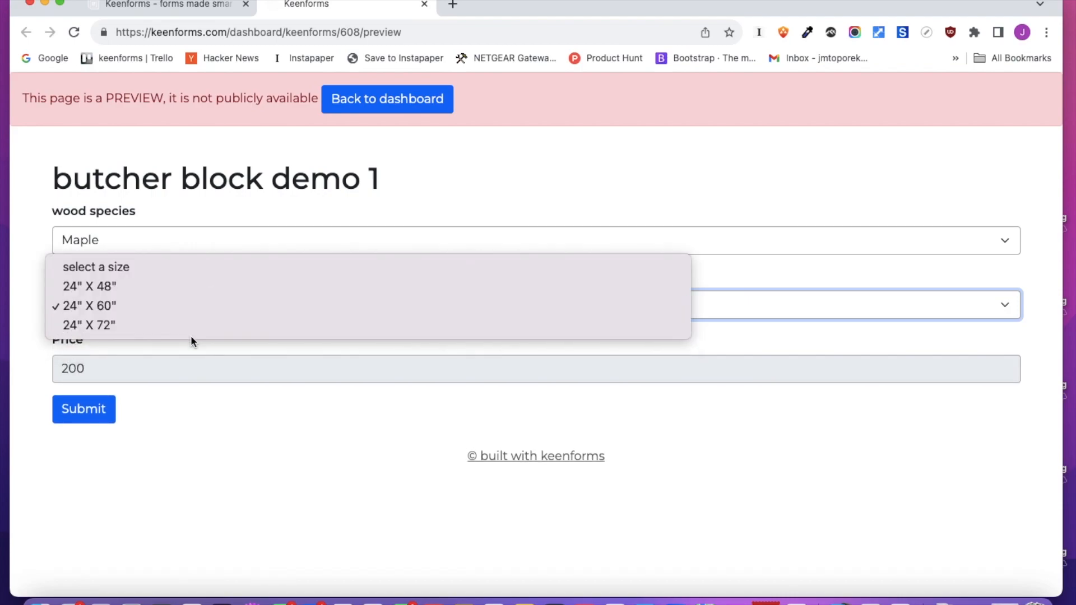
left_click(190, 331)
Test the Price field in the preview with Cherry and Walnut and different dimensions
left_click(190, 235)
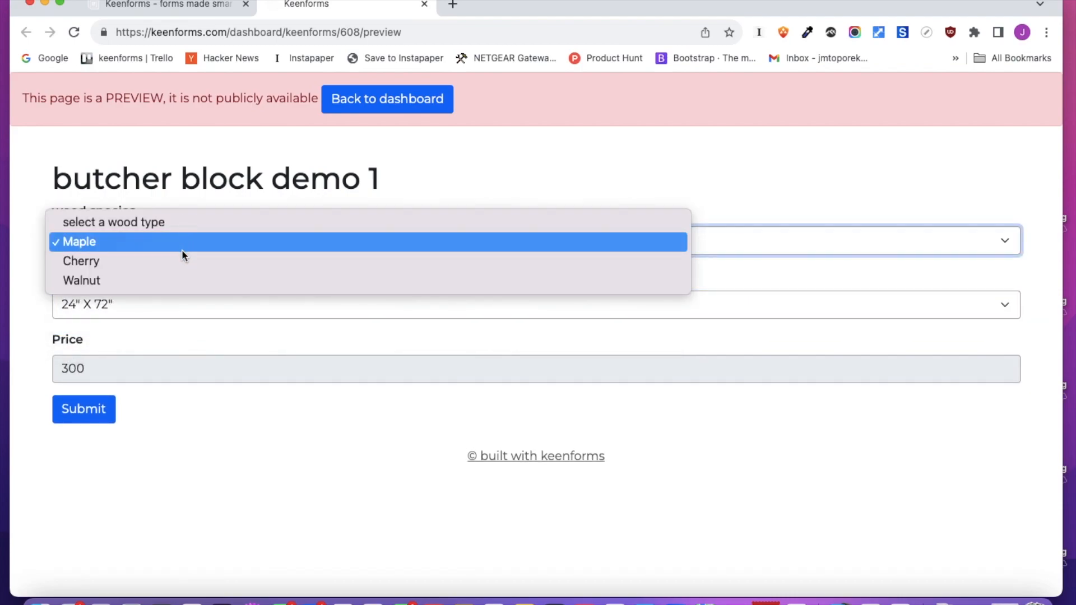
left_click(180, 259)
left_click(192, 248)
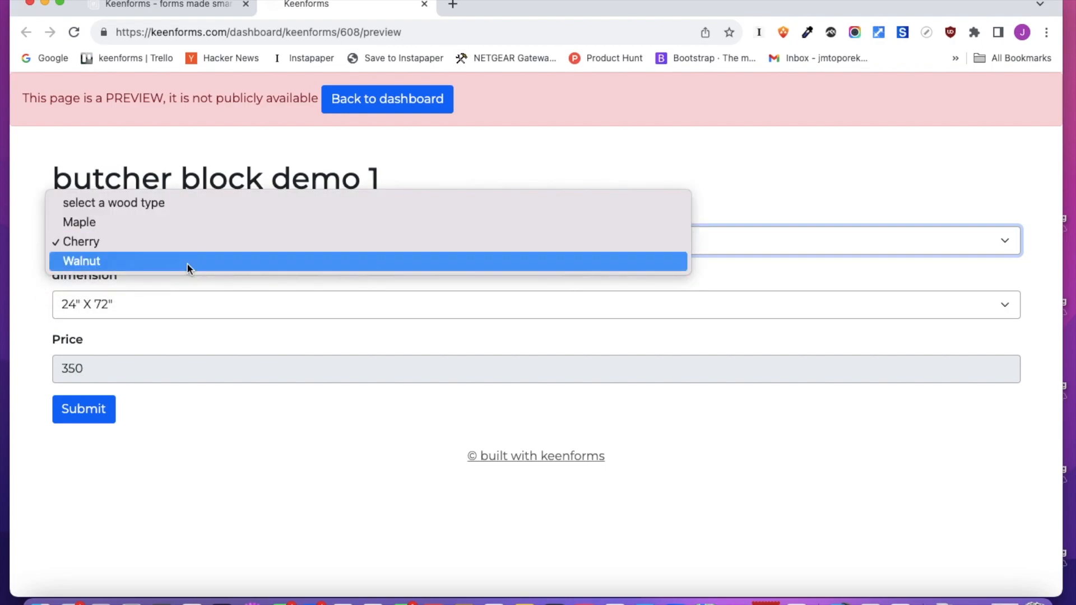
left_click(187, 262)
left_click(139, 313)
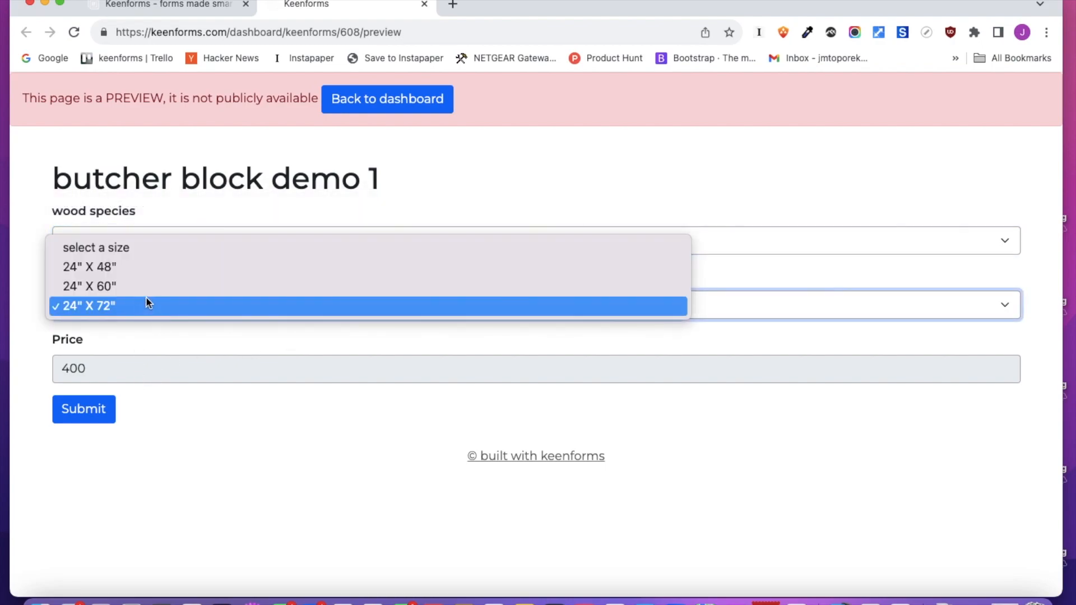
left_click(149, 290)
left_click(151, 313)
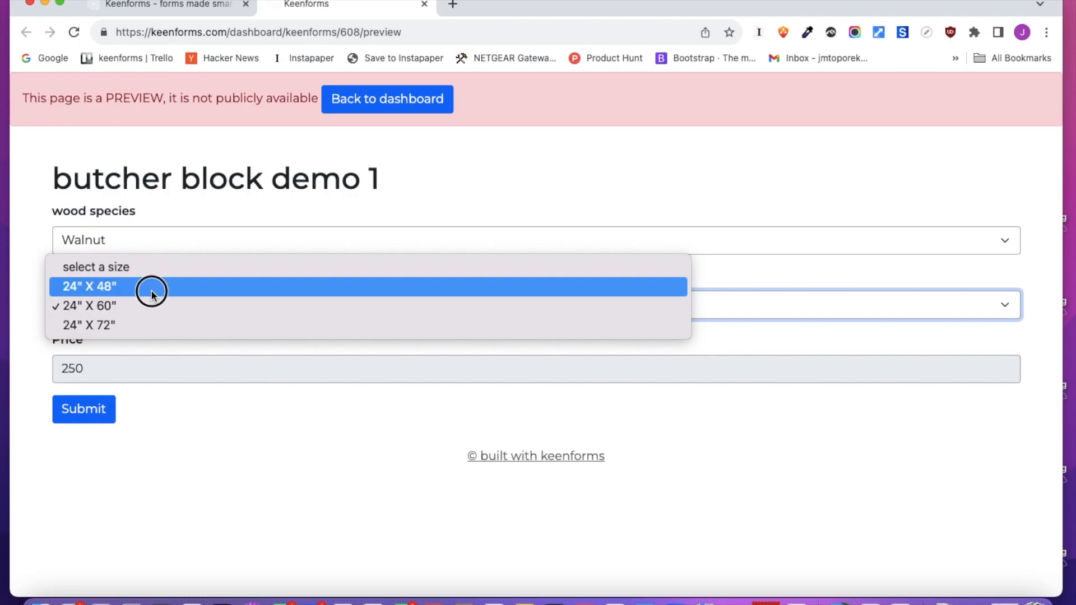
left_click(149, 288)
Go back to the keenform and open the dimension field's settings in the form editor
left_click(171, 7)
scroll(377, 352, "down", 7)
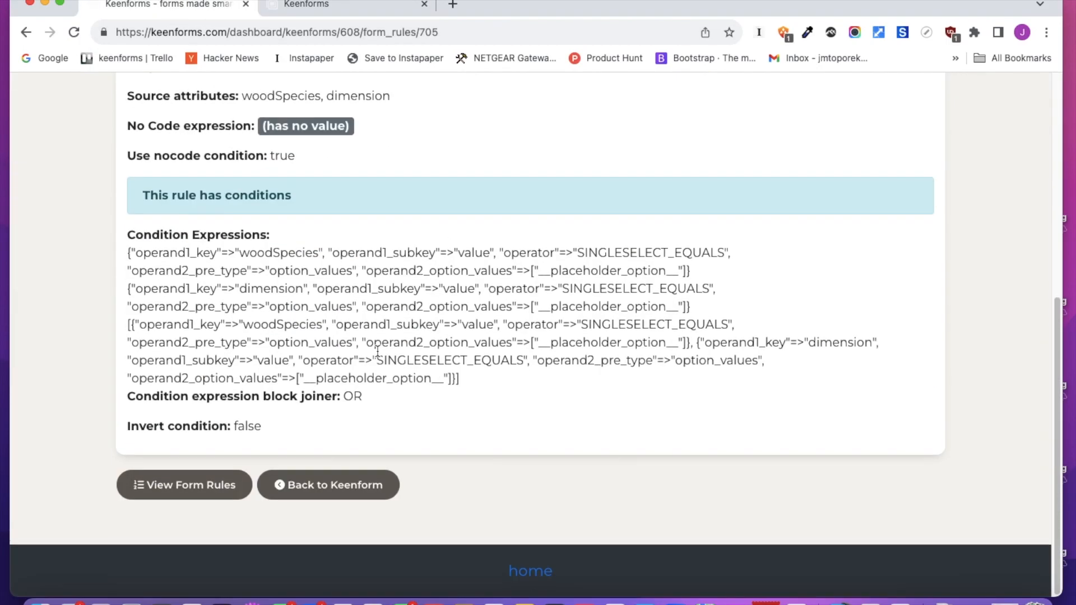
left_click(298, 483)
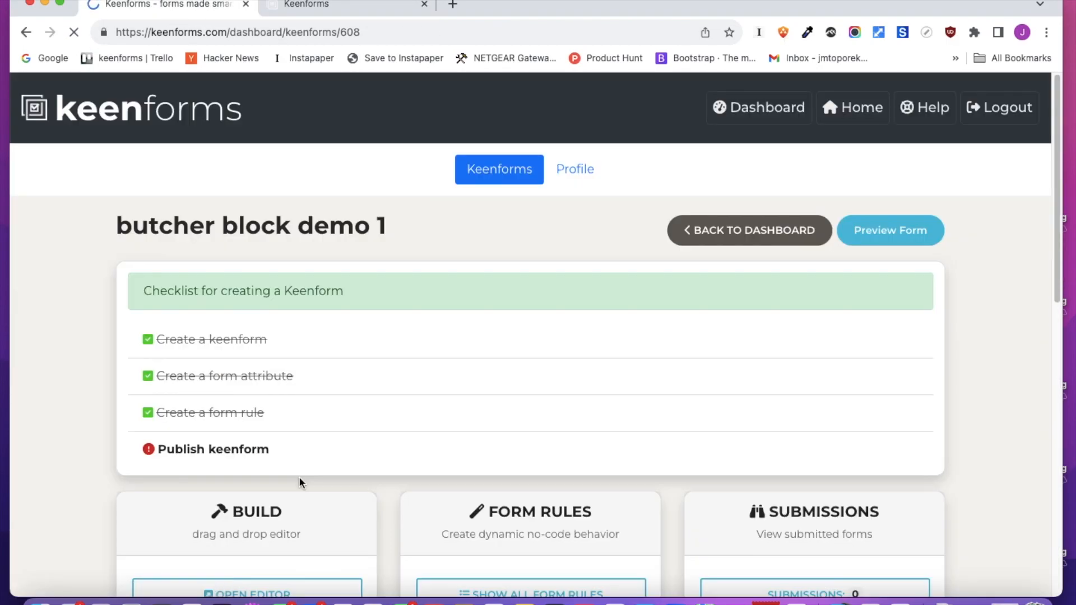
scroll(344, 415, "down", 4)
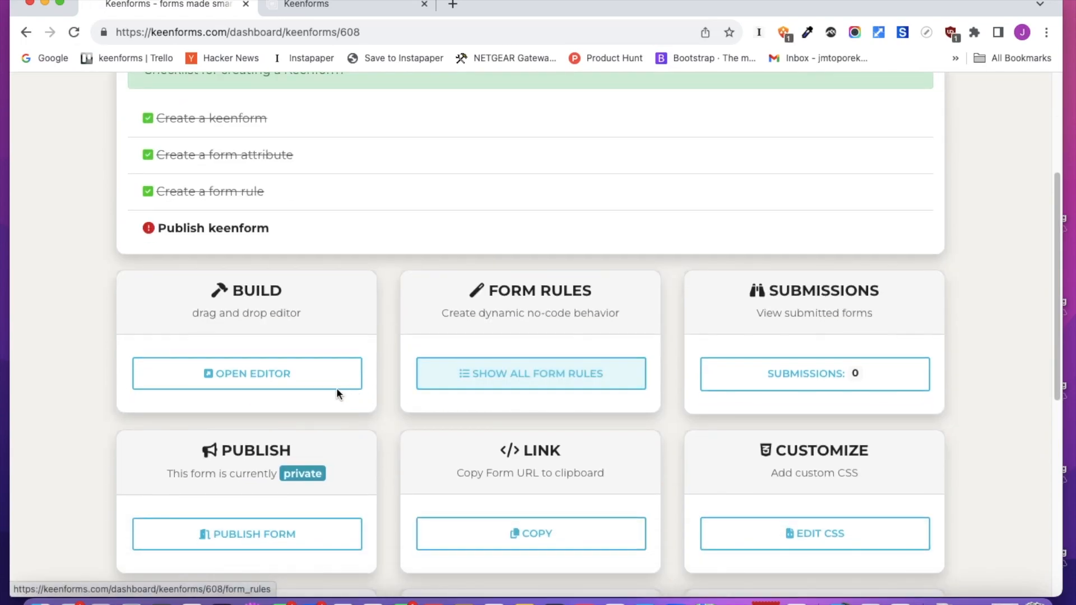
left_click(322, 387)
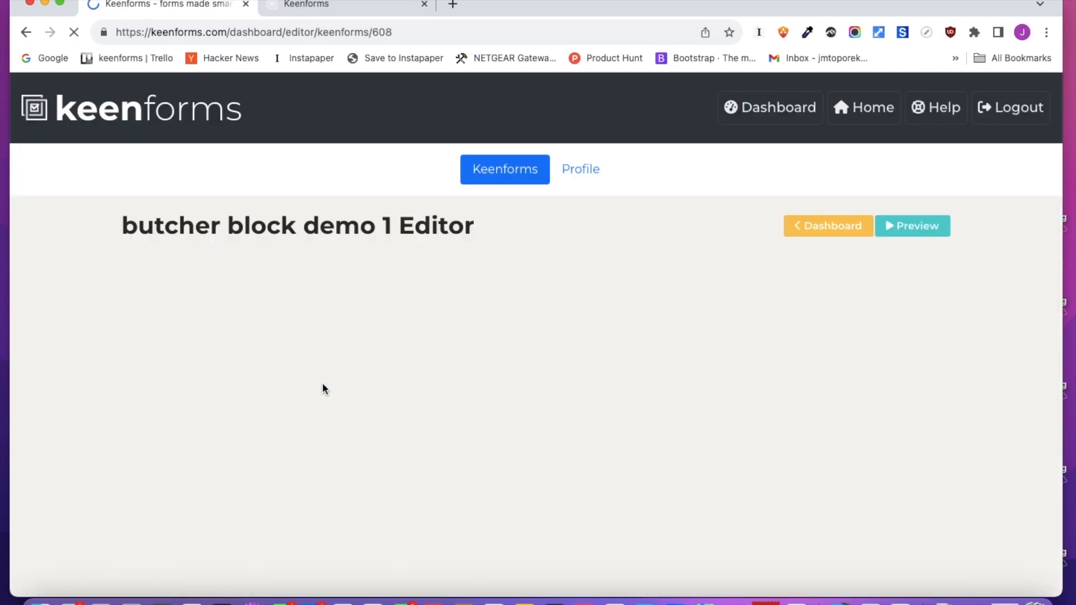
left_click(508, 298)
left_click(712, 258)
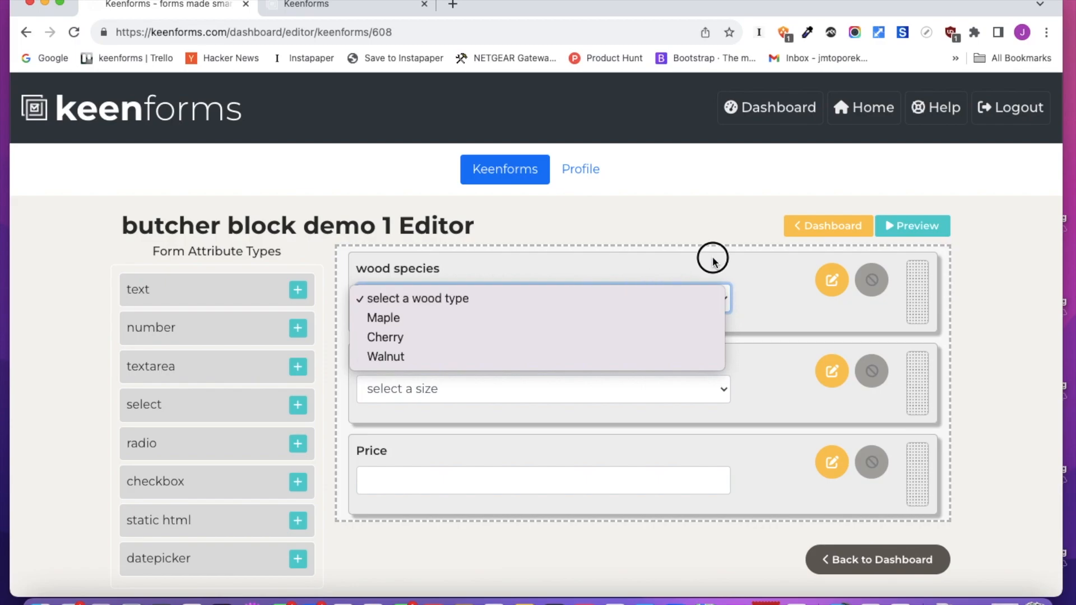
left_click(832, 371)
scroll(476, 370, "down", 10)
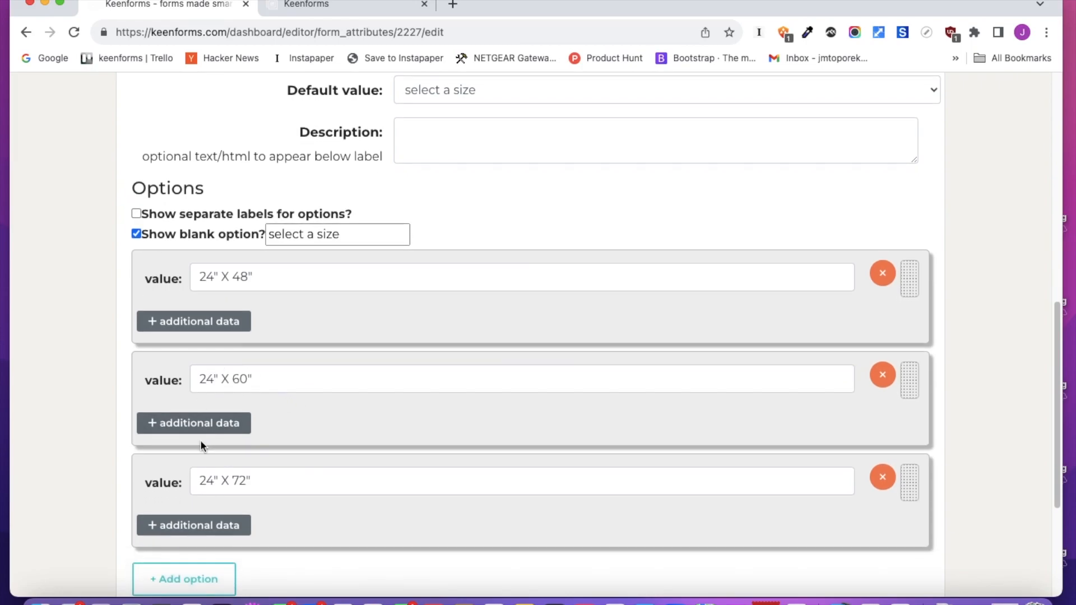
Set the 24" X 72" option's price_walnut to 500 and save the dimension attribute
left_click(218, 322)
scroll(229, 381, "down", 5)
left_click(218, 330)
scroll(481, 377, "down", 4)
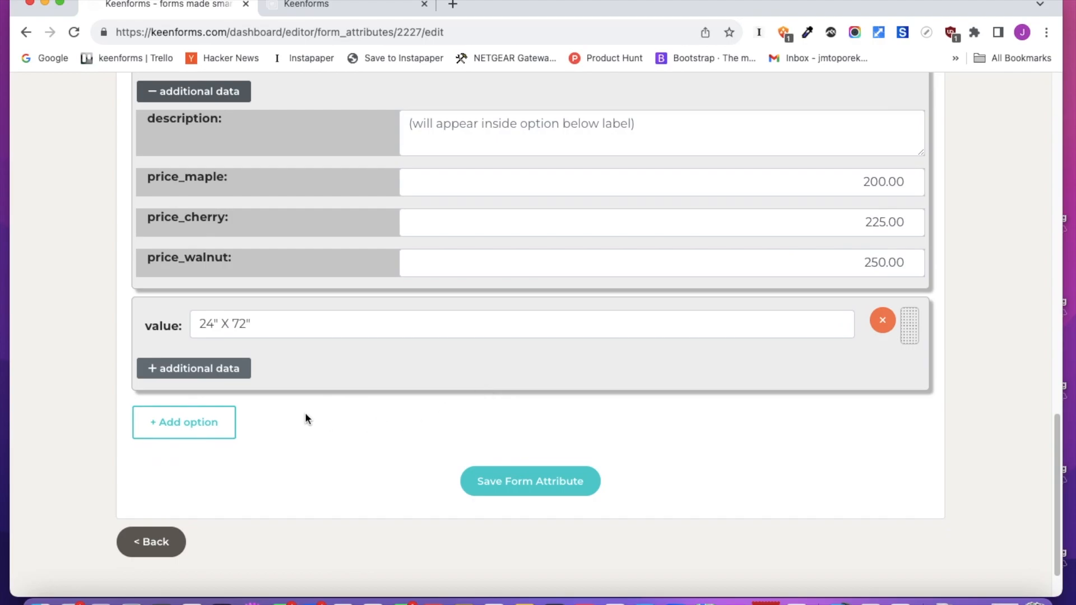
left_click(231, 370)
scroll(440, 476, "down", 4)
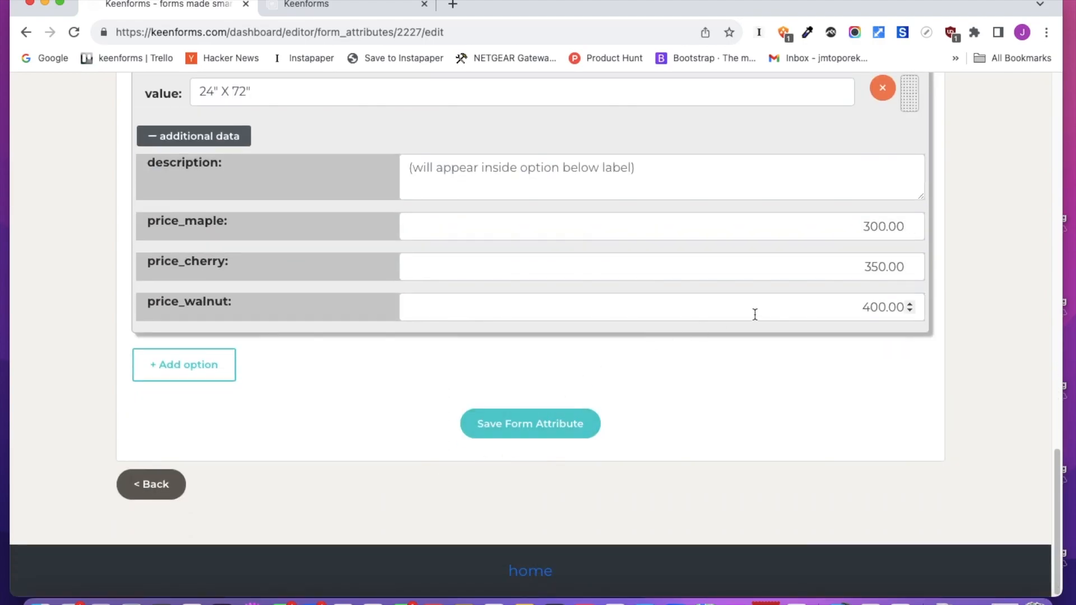
left_click(911, 305)
left_click(910, 305)
left_click_drag(850, 307, 908, 308)
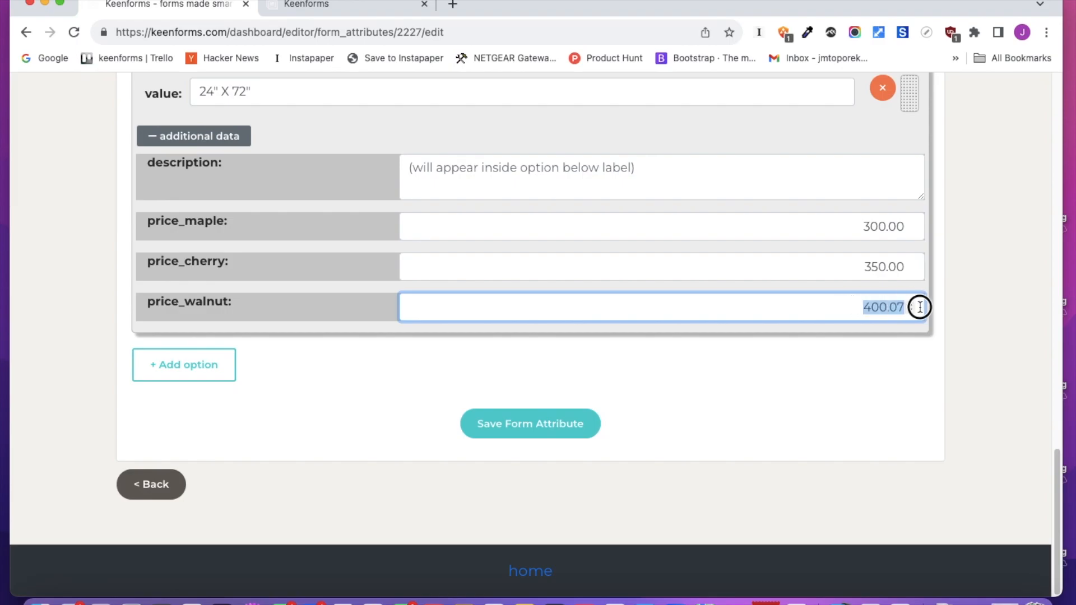
type("500")
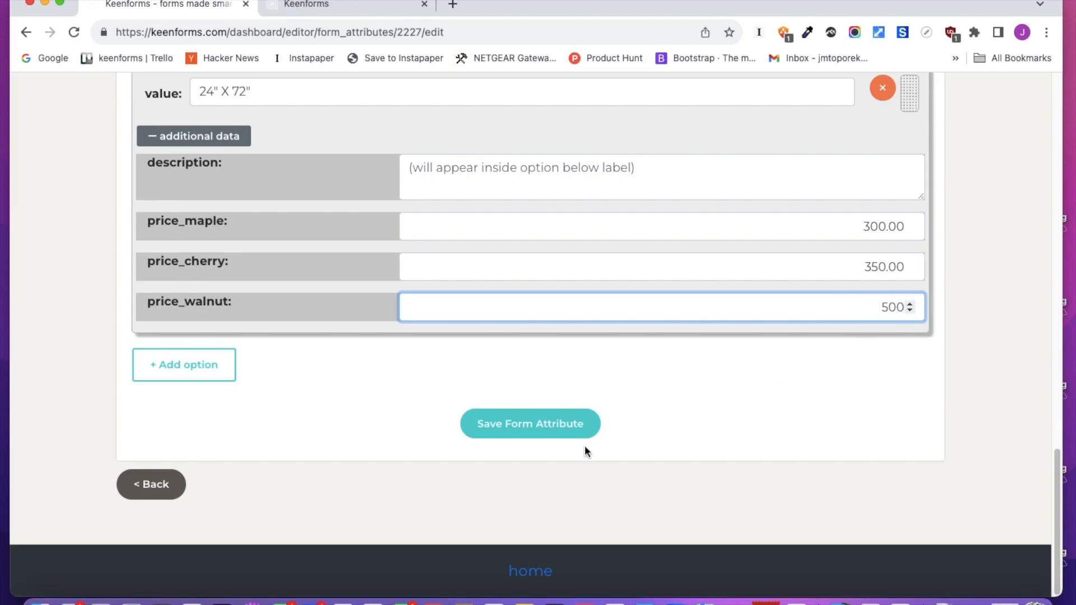
left_click(521, 431)
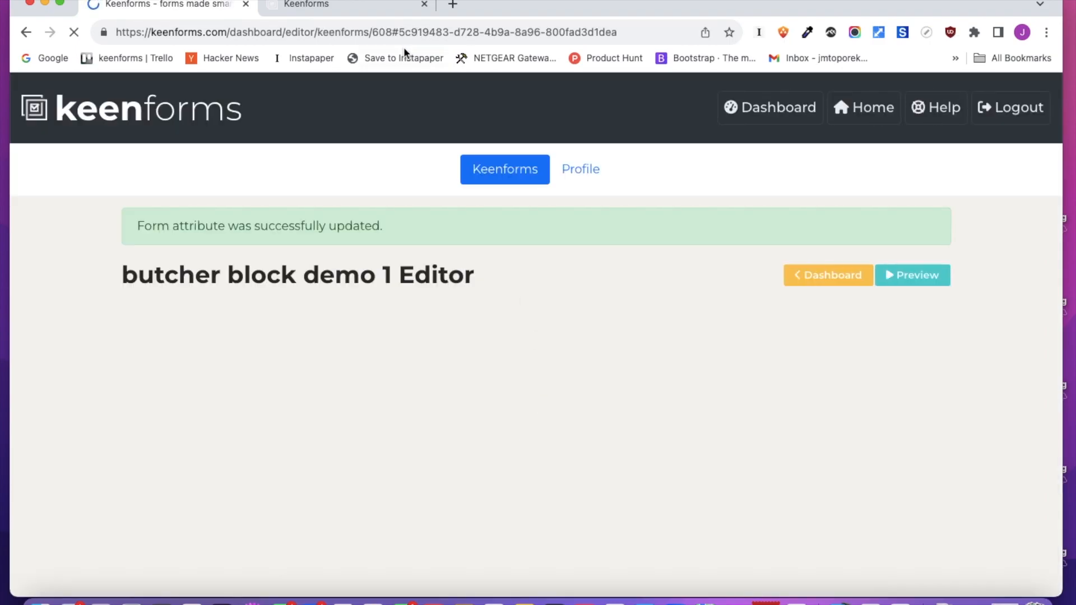
Reload the preview and check the price for Walnut at 24" X 72"
left_click(338, 10)
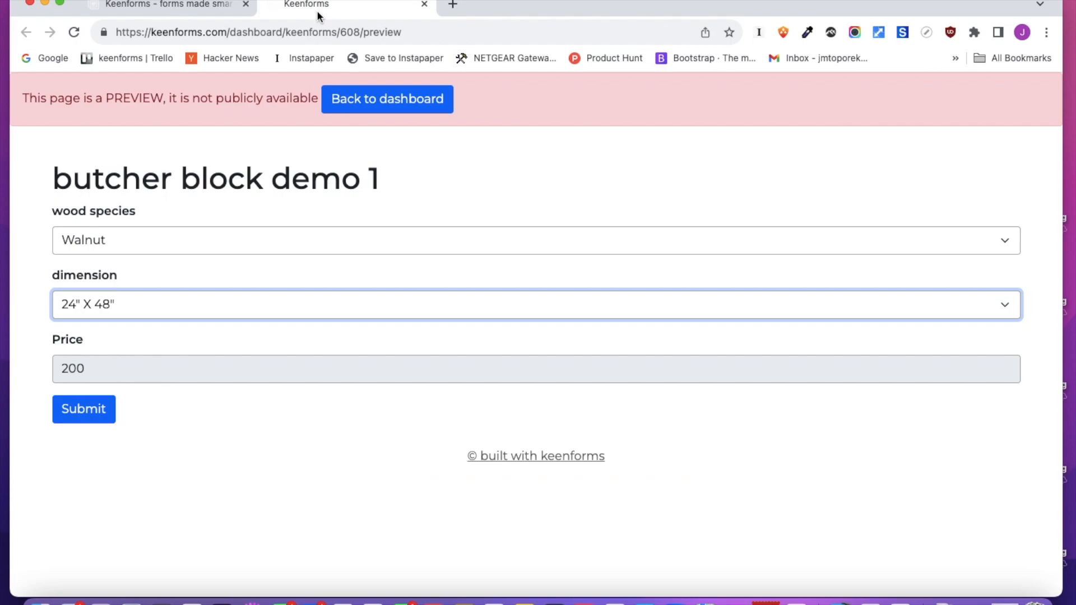
left_click(81, 35)
left_click(142, 241)
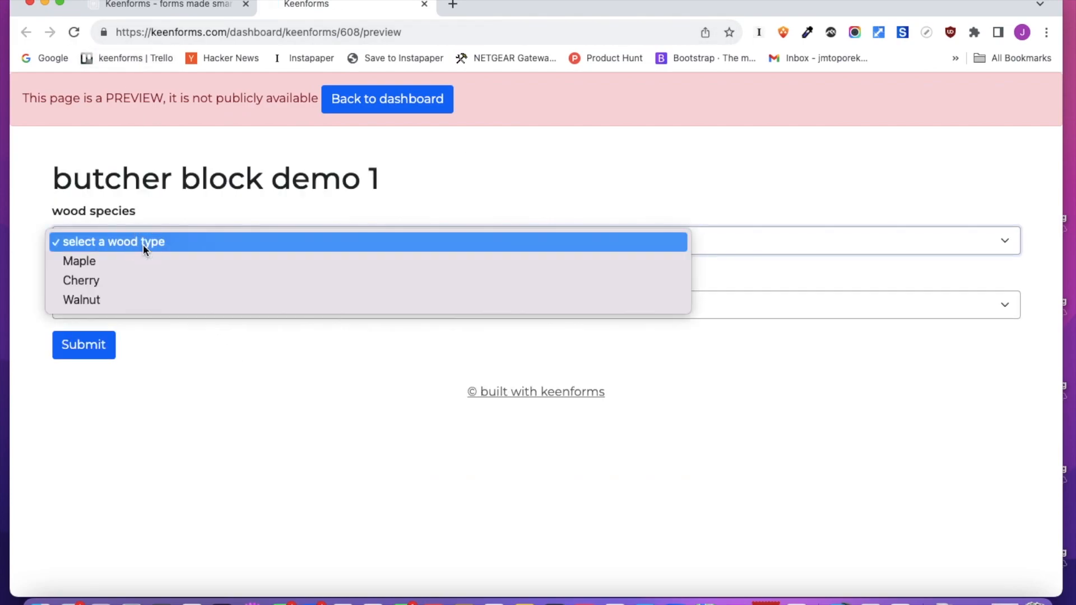
left_click(130, 303)
left_click(130, 305)
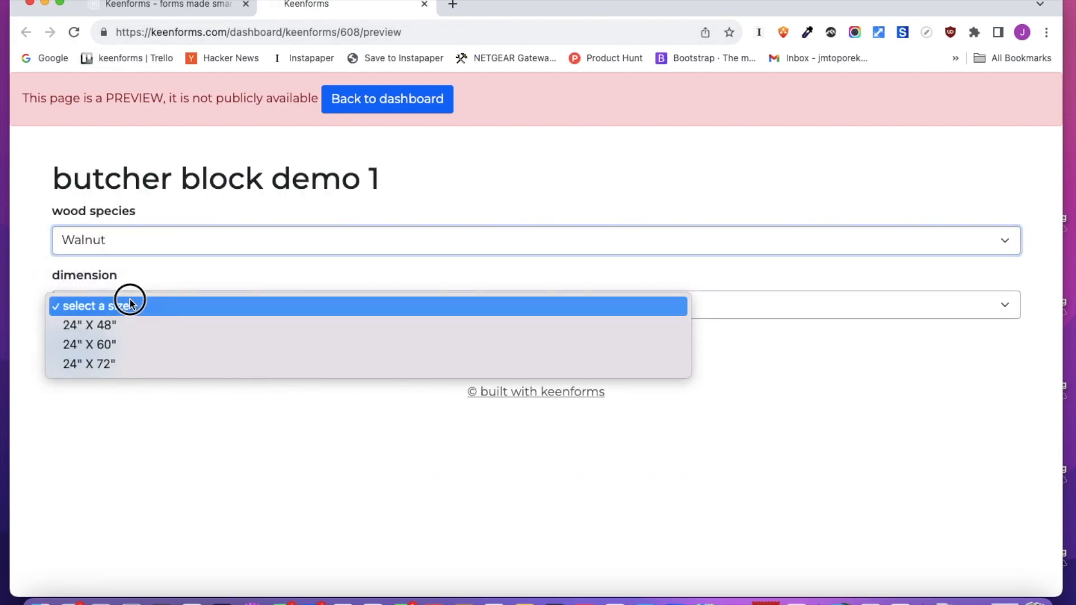
left_click(143, 365)
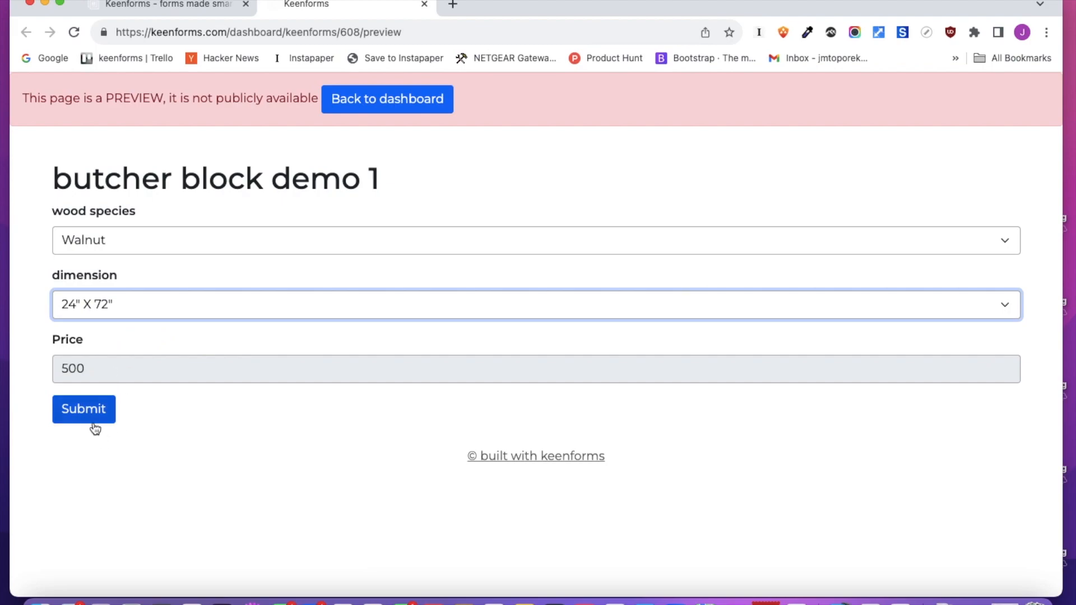